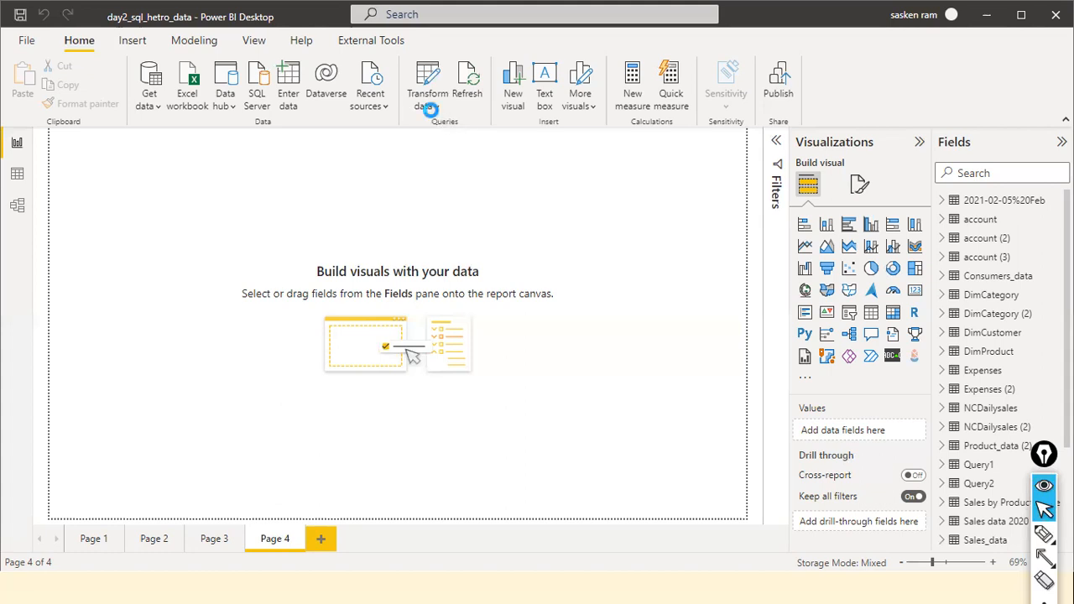
Step: Open the Power Query Editor to transform the report's data and load the sales_w04 query preview
click(428, 105)
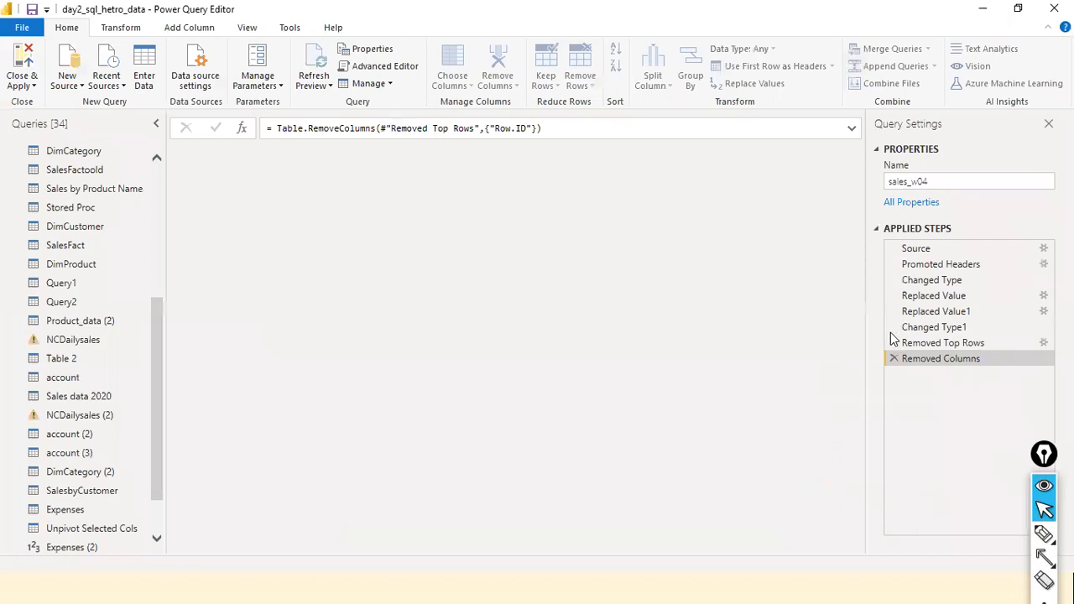
key(alt+Tab)
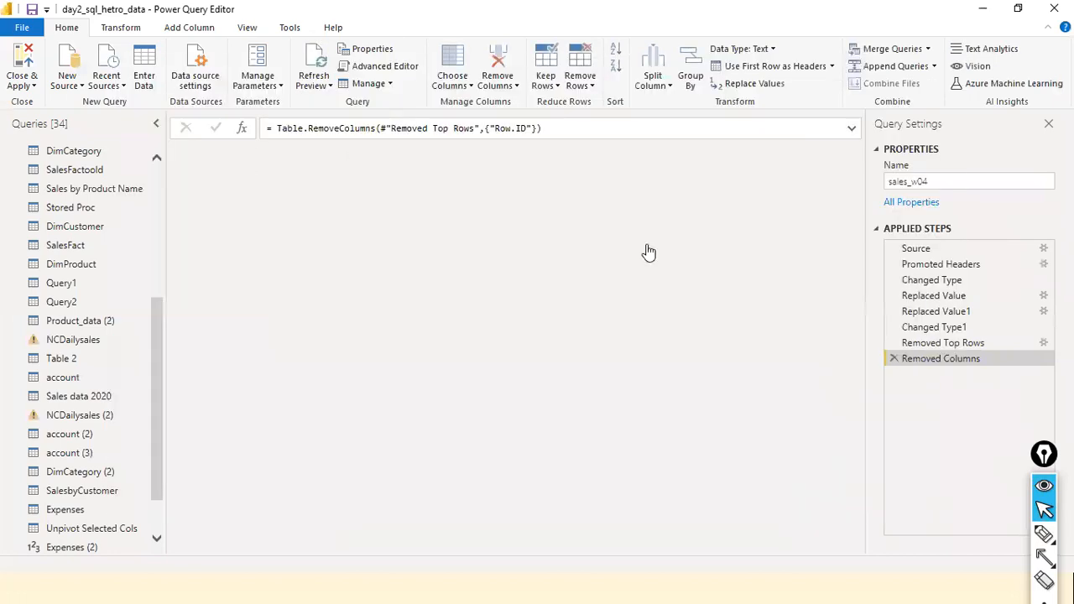
key(alt+Tab)
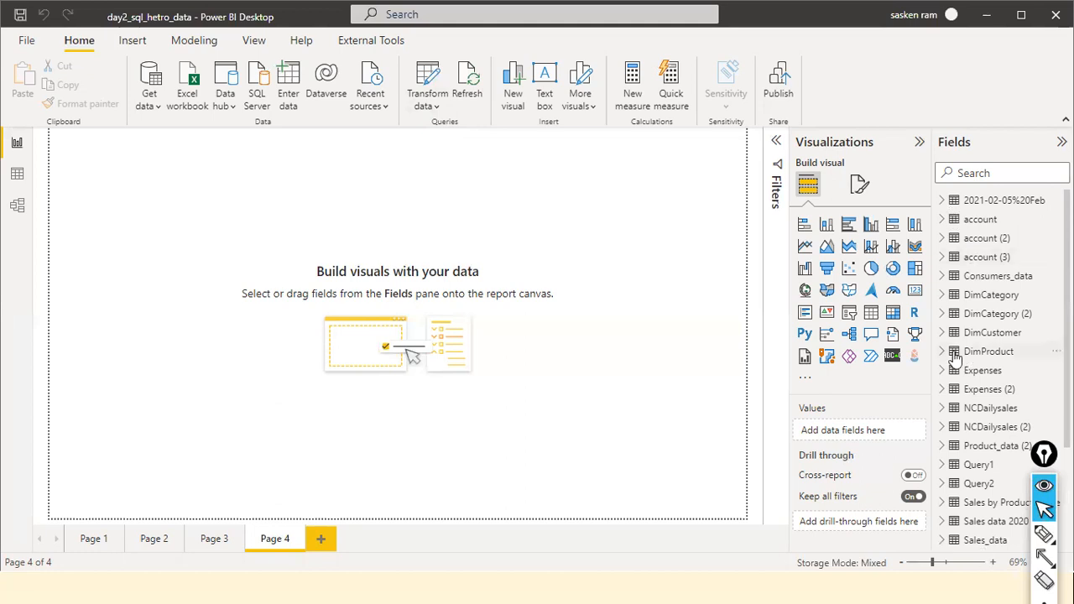
key(alt+Tab)
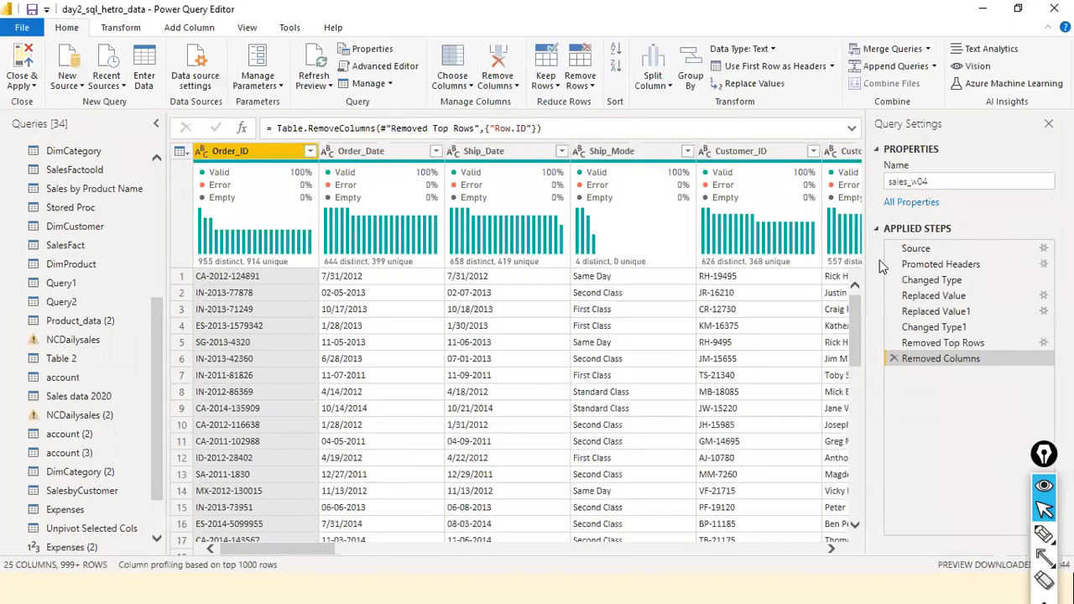
key(alt+Tab)
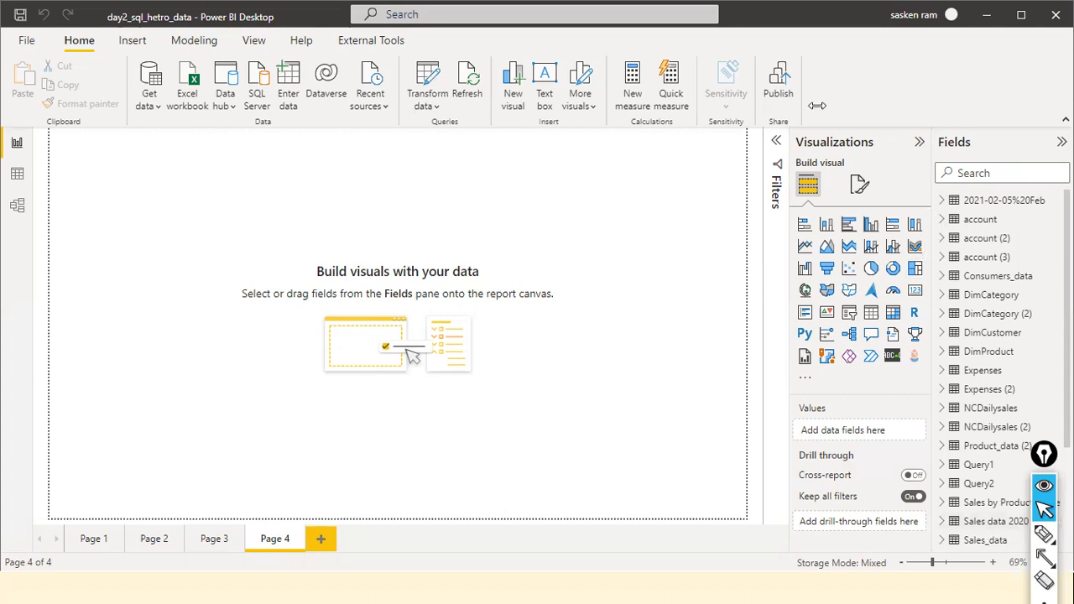
key(alt+Tab)
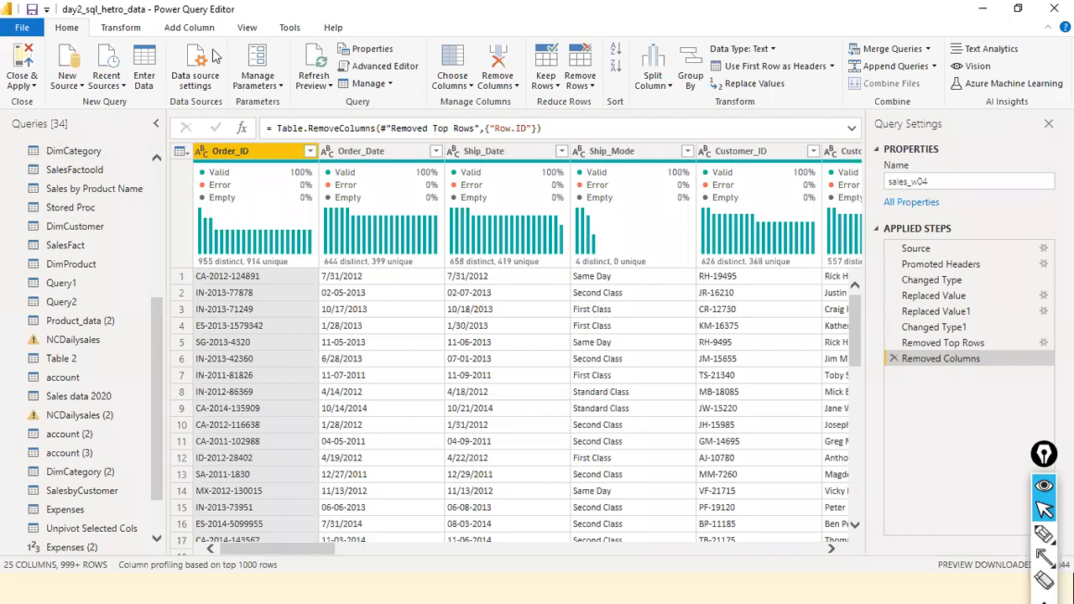
Step: Examine the full list of existing queries, from the file transform groups down to the last loaded query
scroll(102, 356, down, 1)
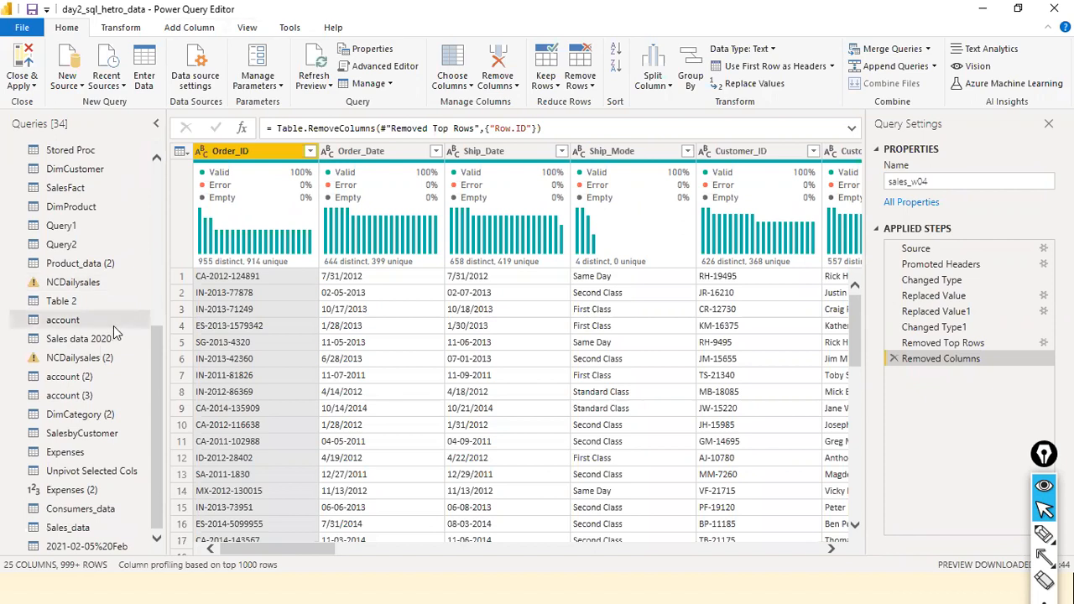
scroll(113, 326, up, 1)
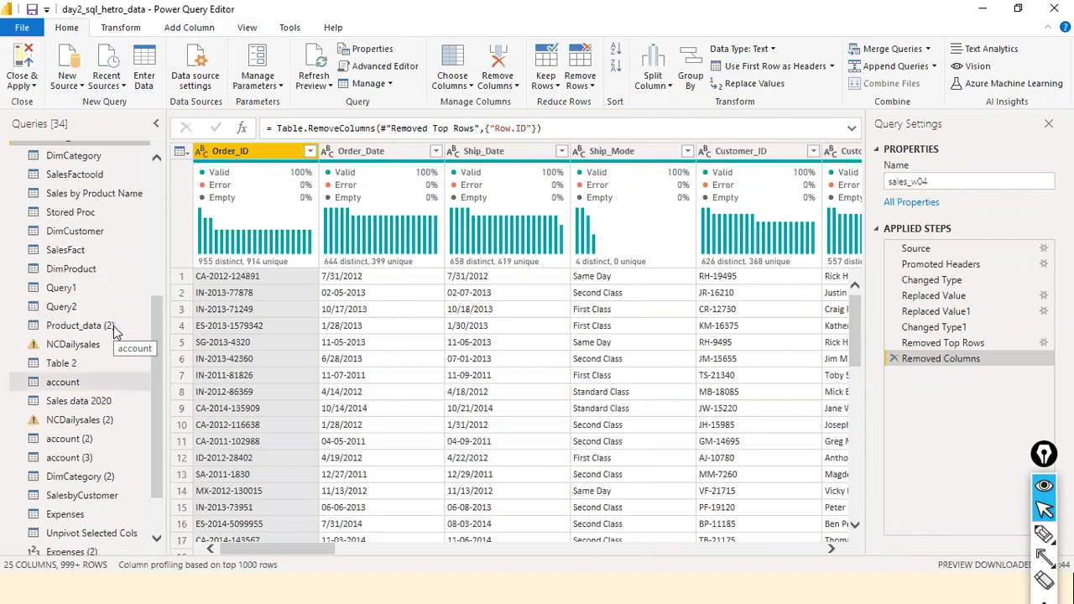
scroll(113, 326, up, 5)
scroll(134, 528, down, 7)
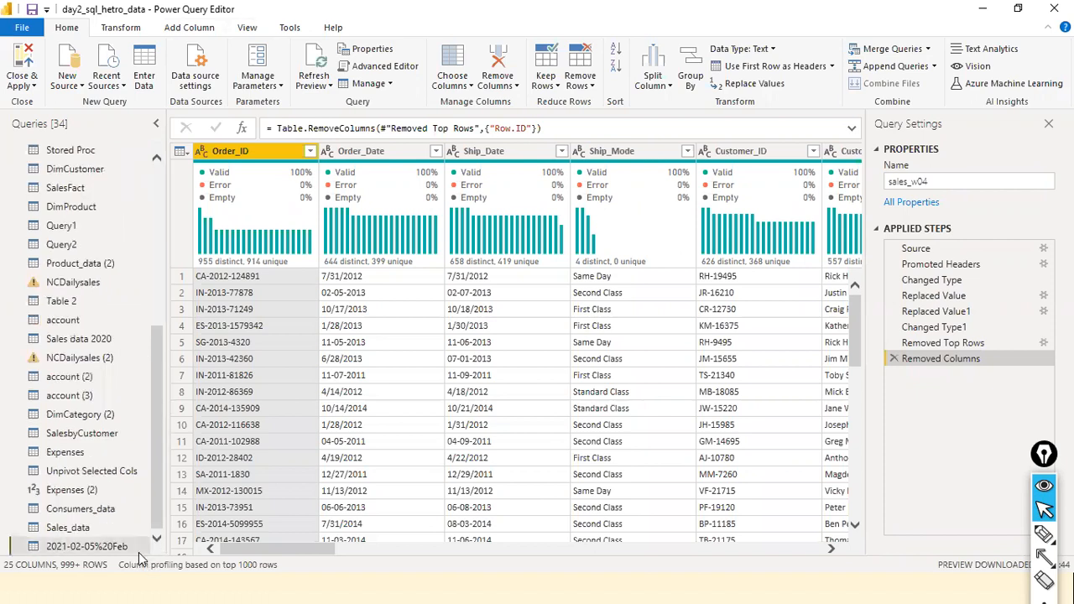
right_click(140, 555)
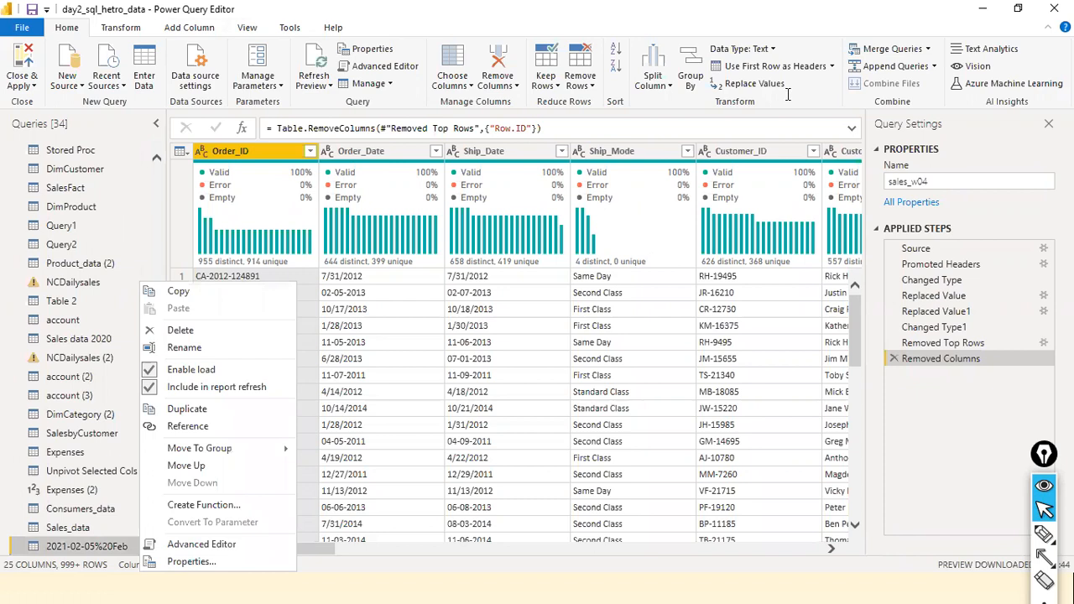
click(103, 126)
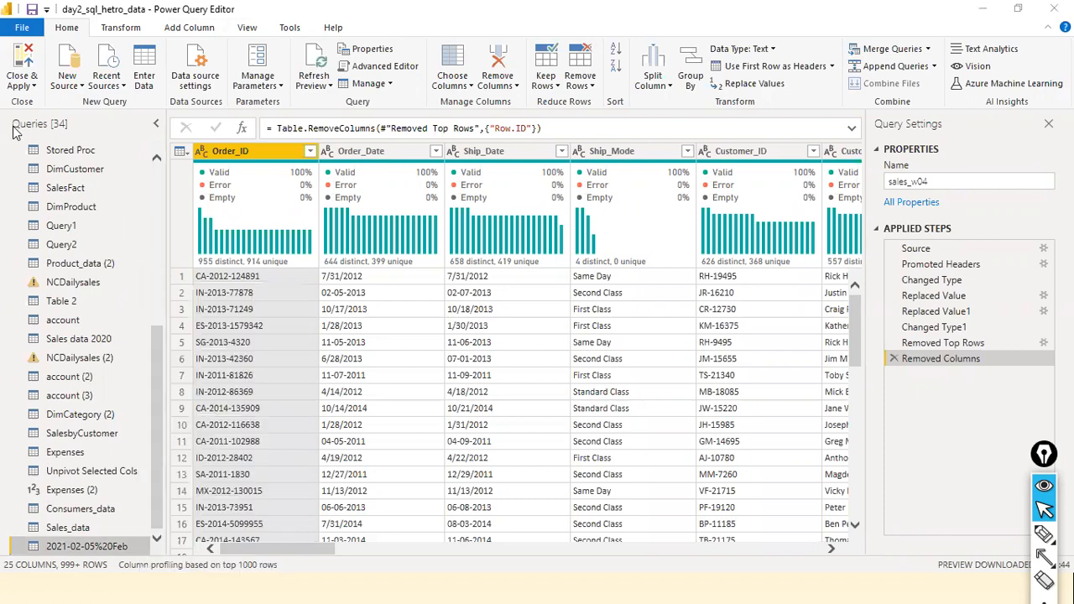
click(157, 161)
scroll(157, 165, up, 10)
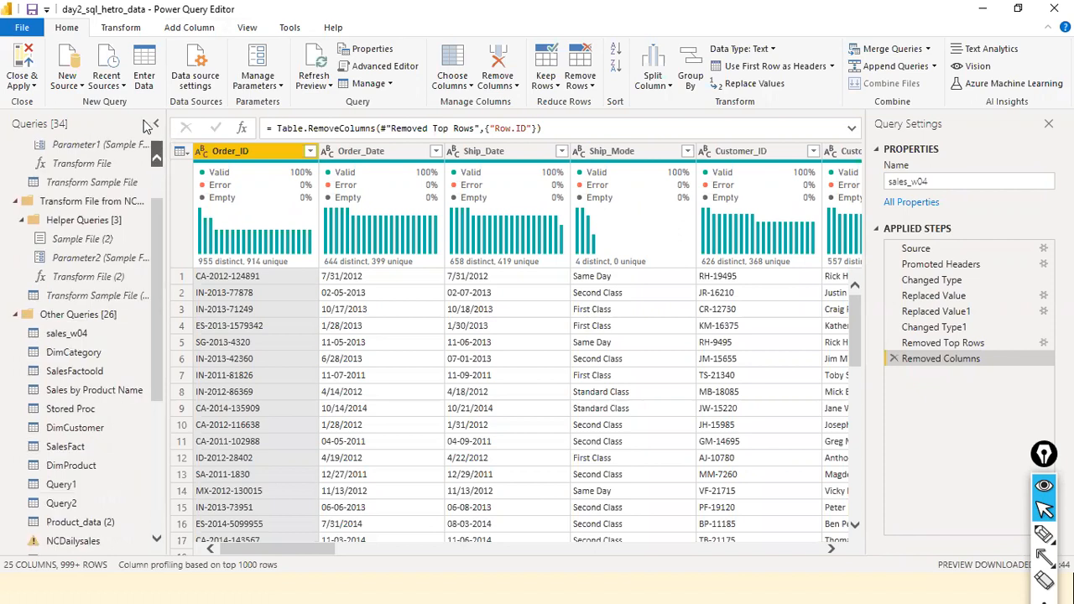
click(156, 126)
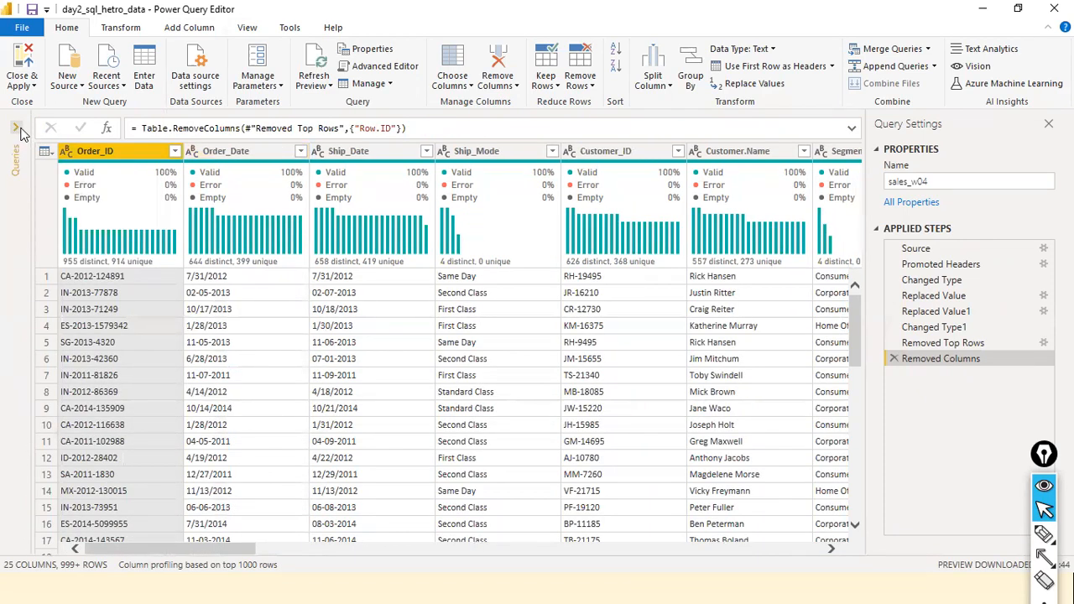
click(16, 161)
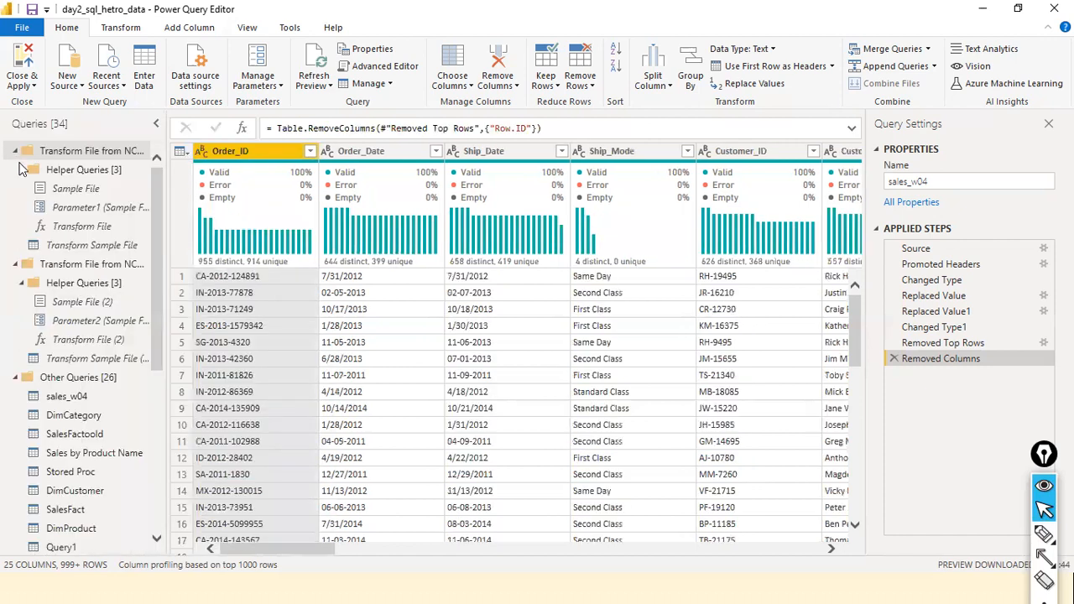
Step: Collapse both Transform File groups and the Other Queries group, checking the second transform group's helper queries
click(15, 152)
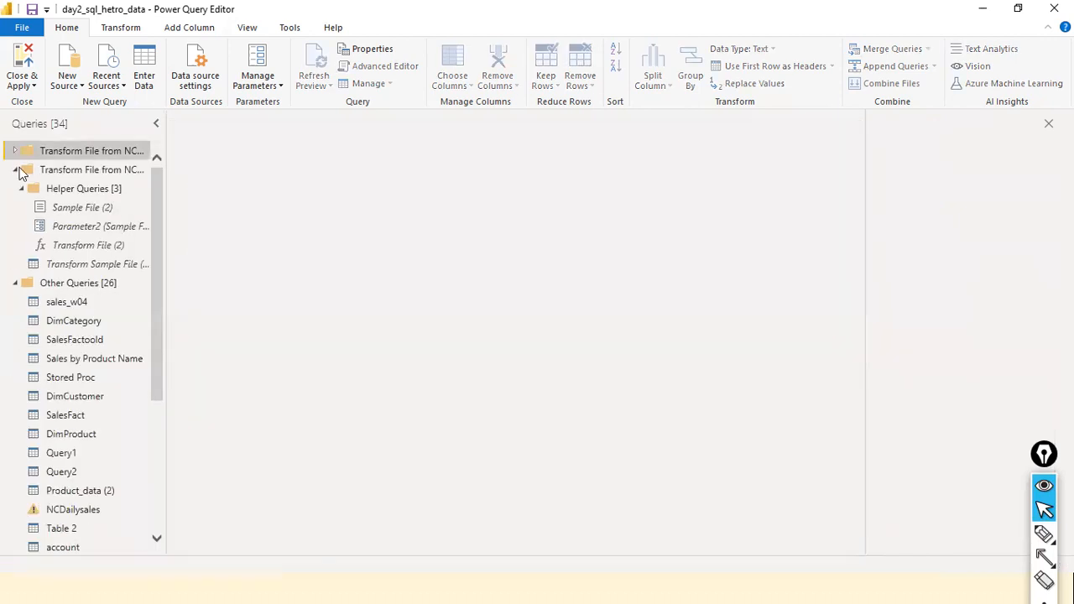
click(17, 169)
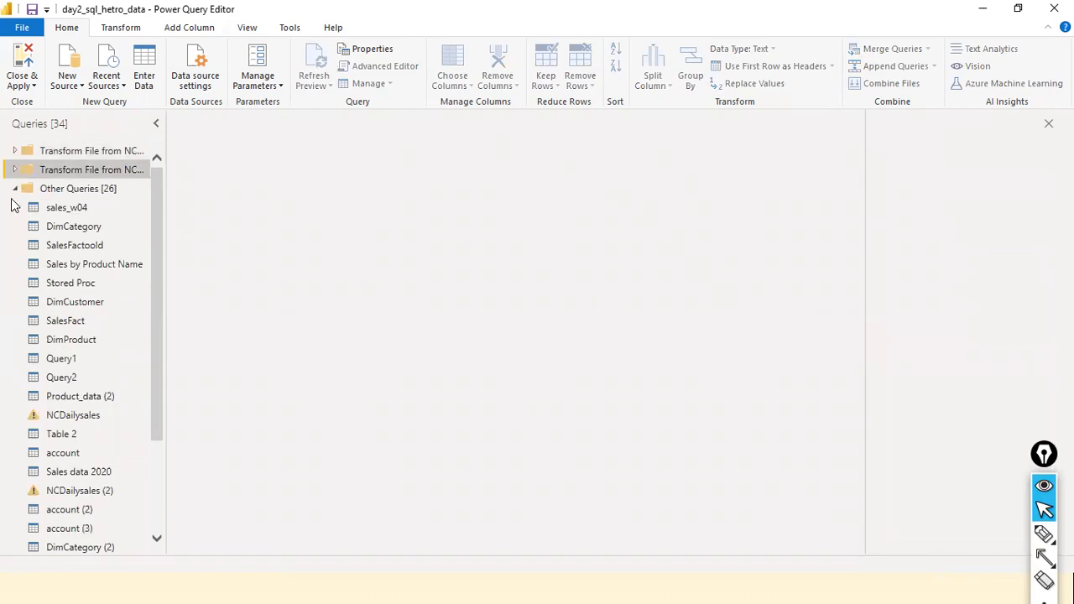
click(16, 188)
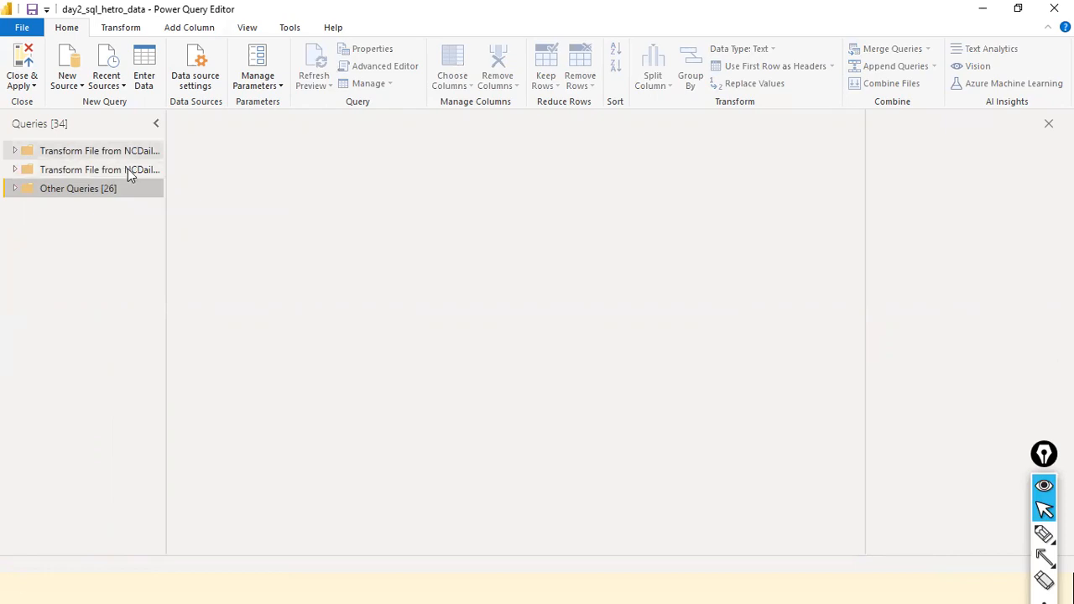
click(15, 171)
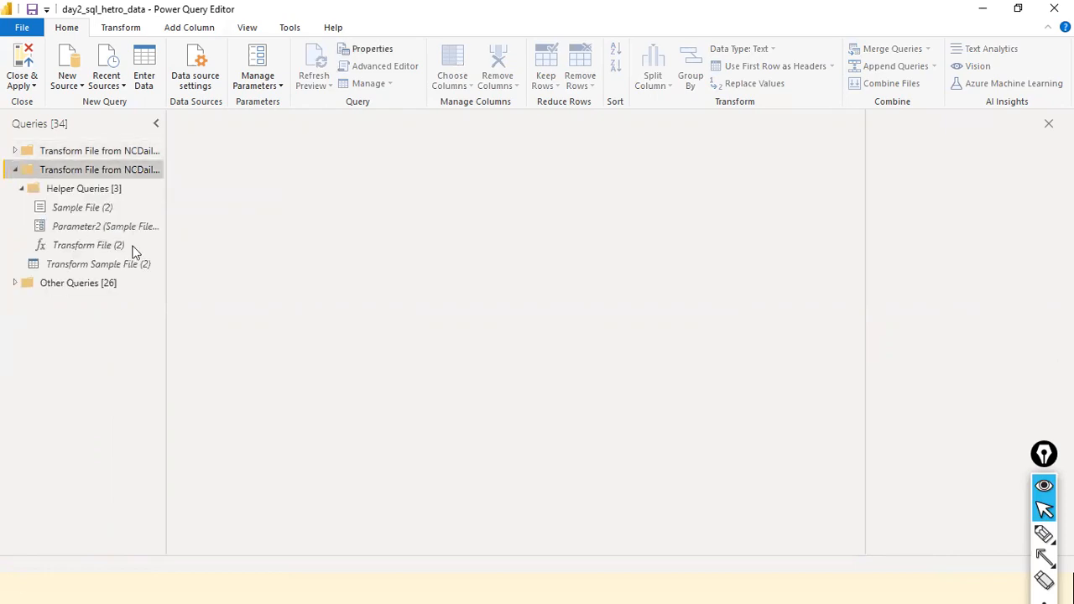
click(14, 171)
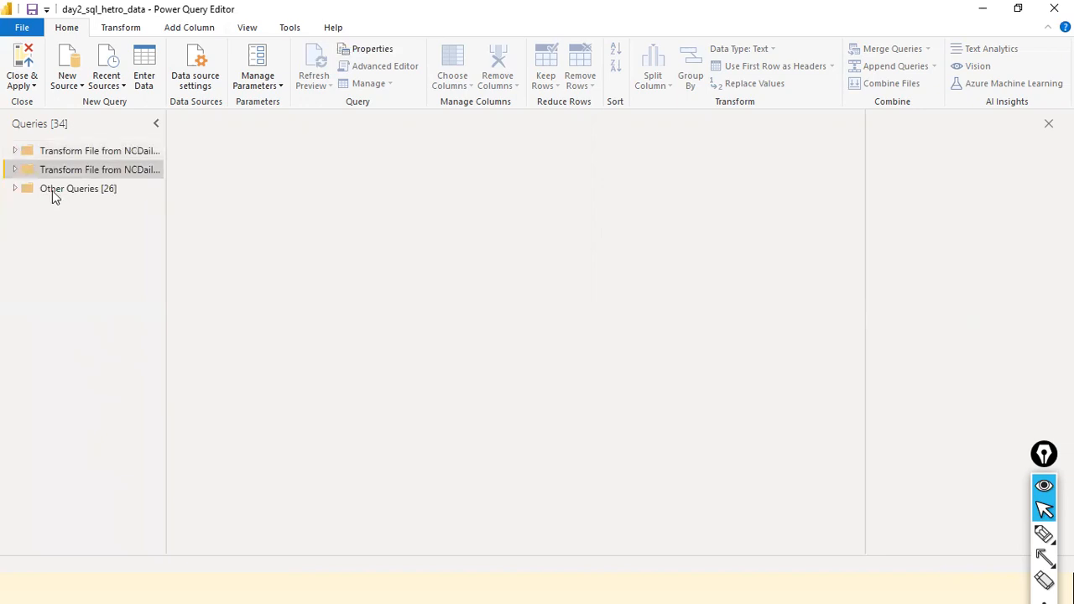
click(14, 189)
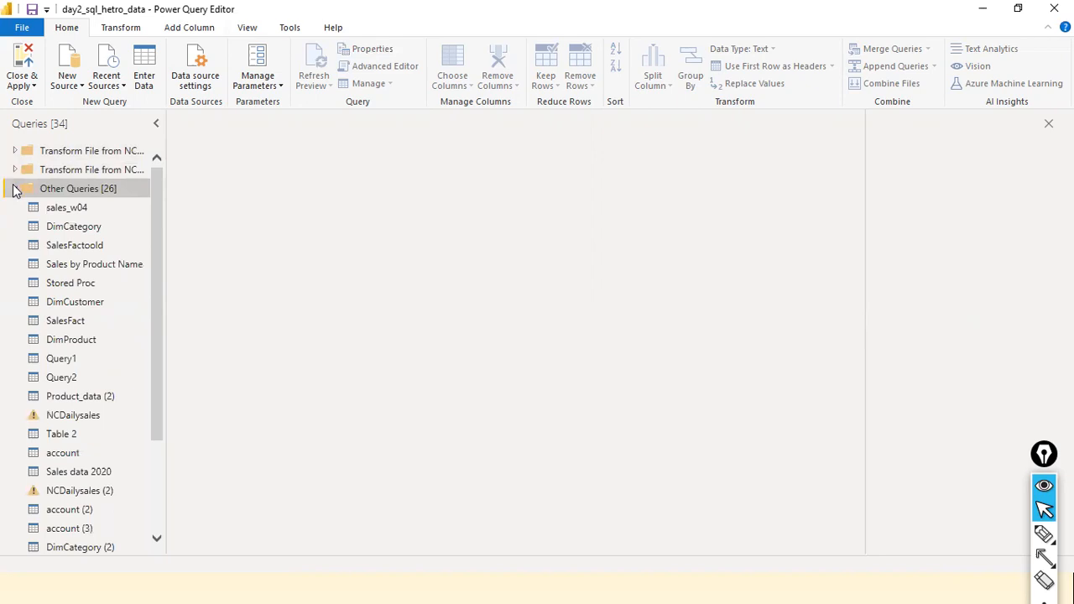
click(15, 190)
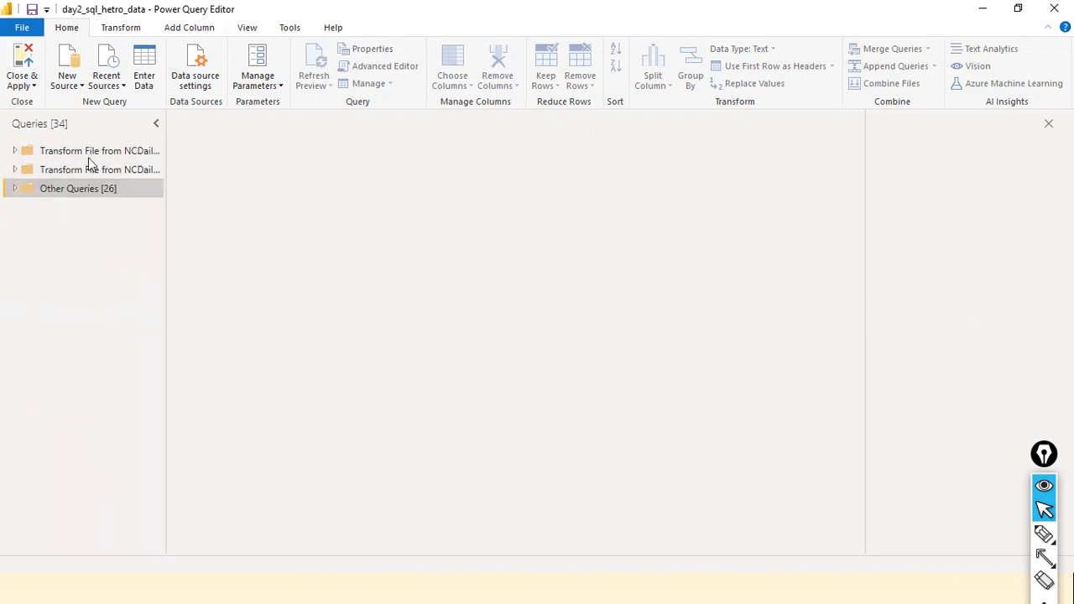
Step: Create a new blank query from the empty area of the Queries list
right_click(71, 233)
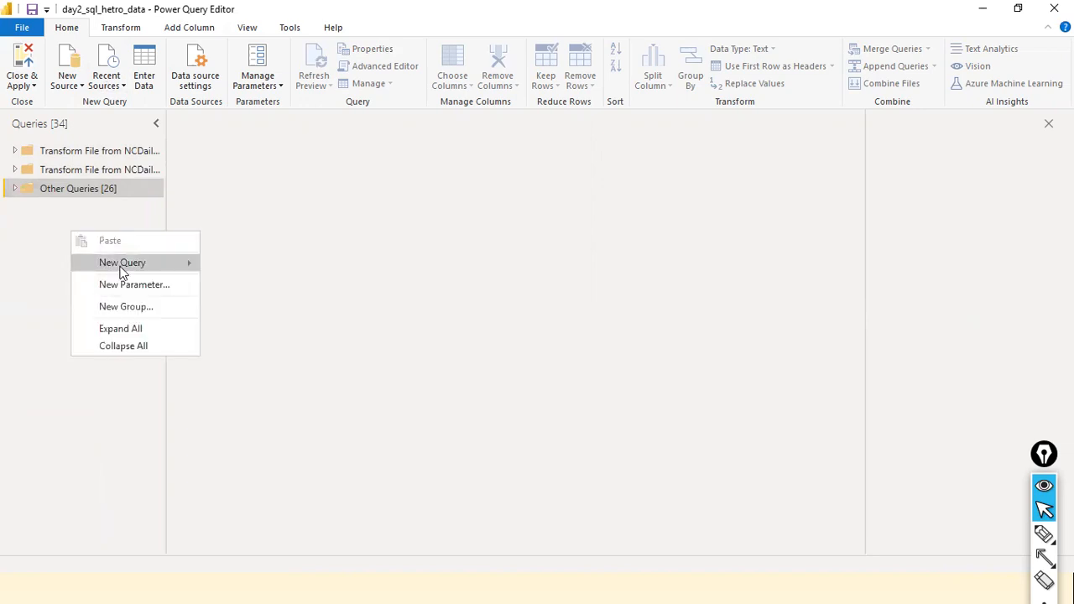
mouse_move(122, 271)
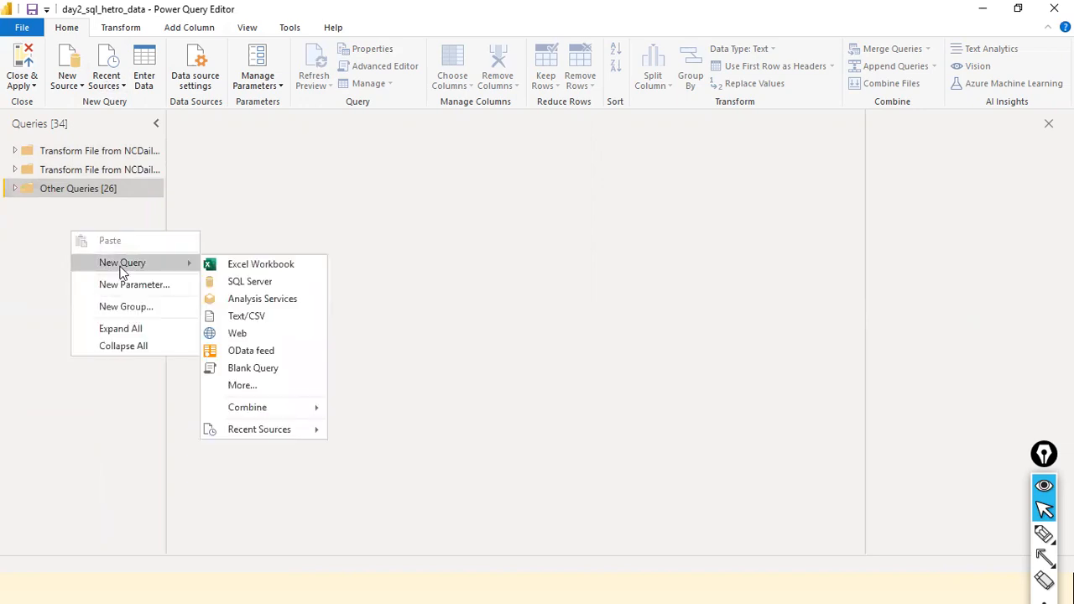
click(245, 371)
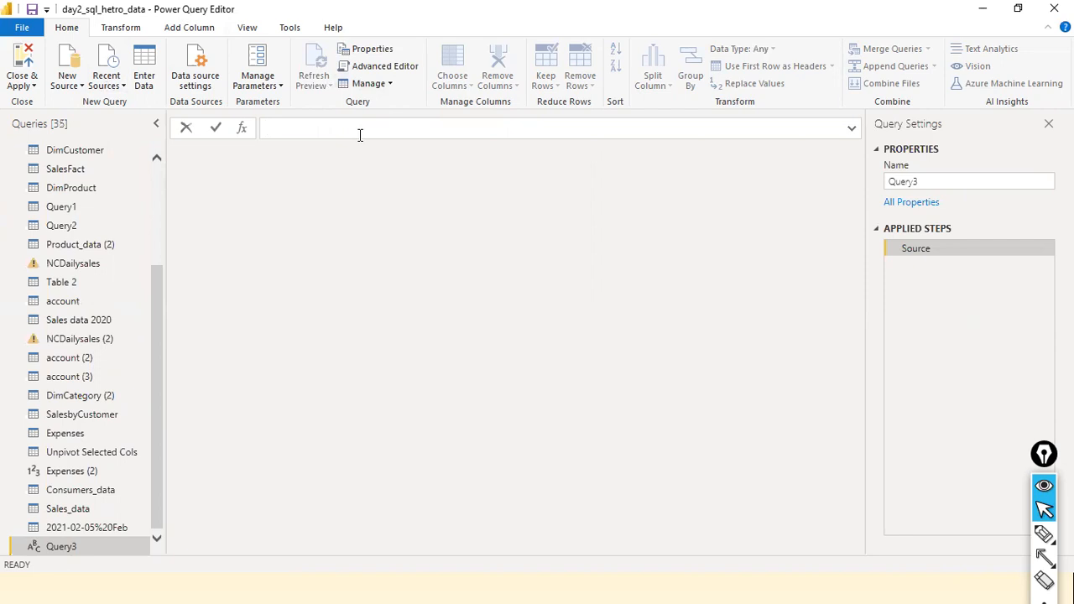
Step: Enter the function header "(a as number ) =>" in the blank query's formula
text({)
key(Left)
text(a)
text( as r)
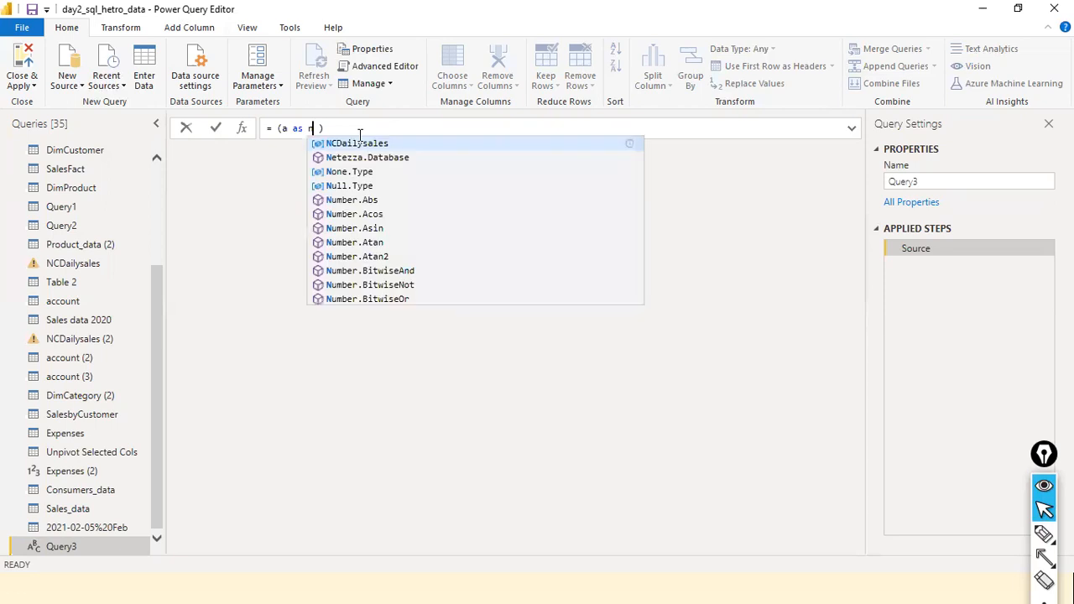
text(mber)
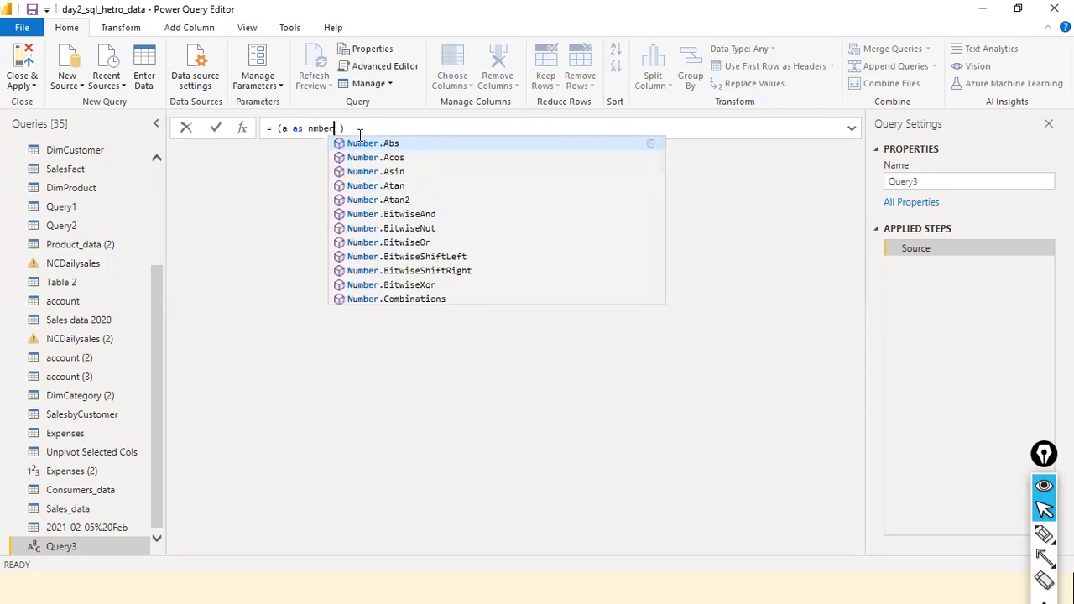
key(BackSpace)
key(BackSpace)
key(BackSpace)
key(BackSpace)
text(u)
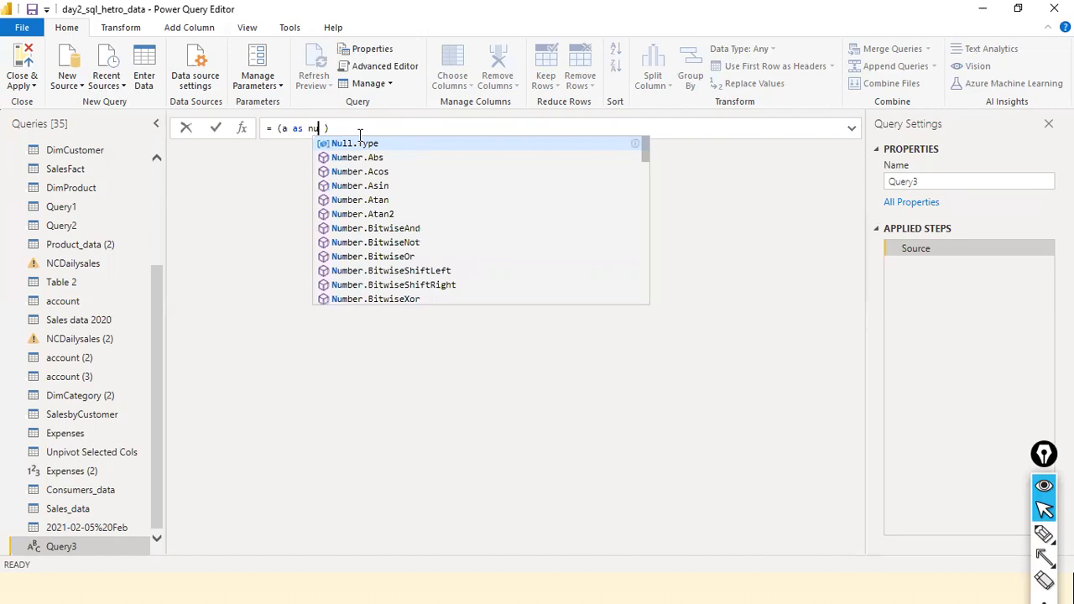
text(mber)
key(Escape)
key(Left)
key(Left)
key(Left)
key(Left)
key(Left)
key(Left)
key(Left)
key(Right)
key(Right)
key(Right)
key(Right)
key(Right)
key(Right)
key(Right)
key(Right)
key(Right)
key(Right)
text(=)
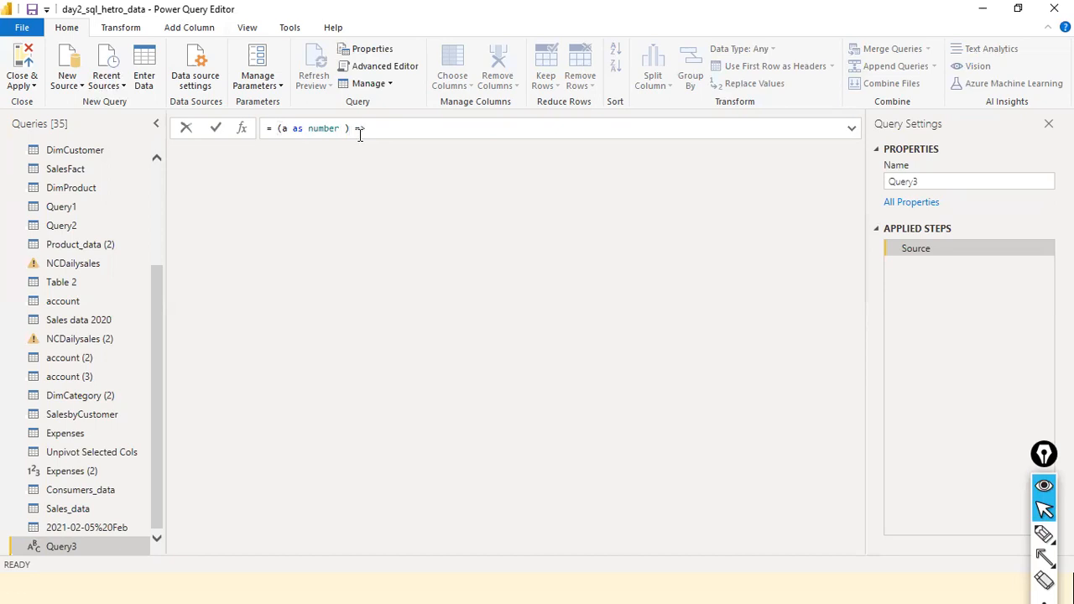
key(alt+e)
scroll(410, 100, down, 2)
Step: Complete the function body with "a * a" after the arrow and apply the formula
click(405, 124)
text(a)
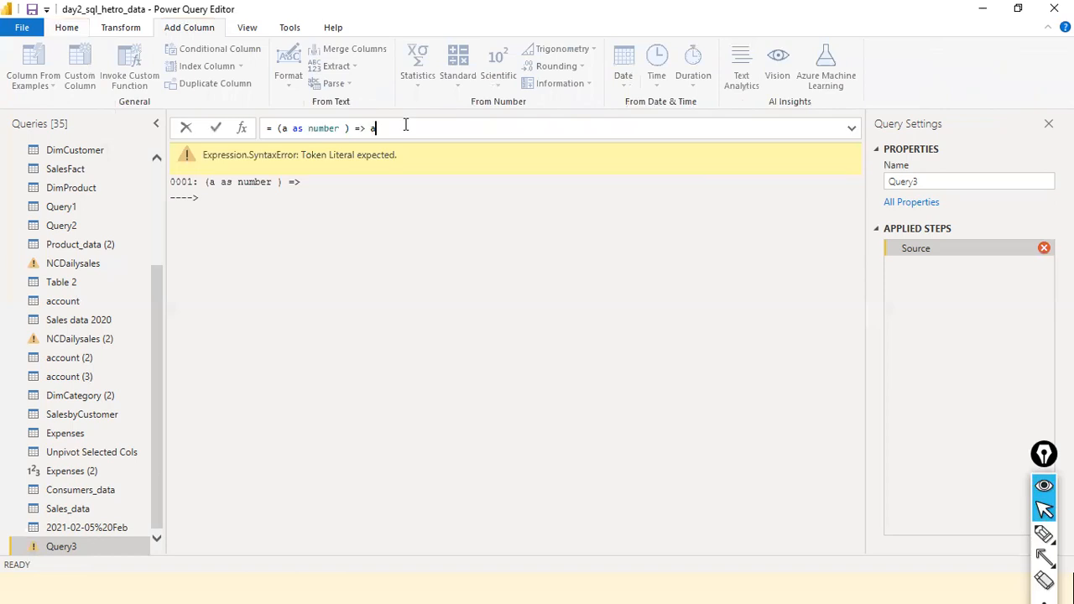
text( * account)
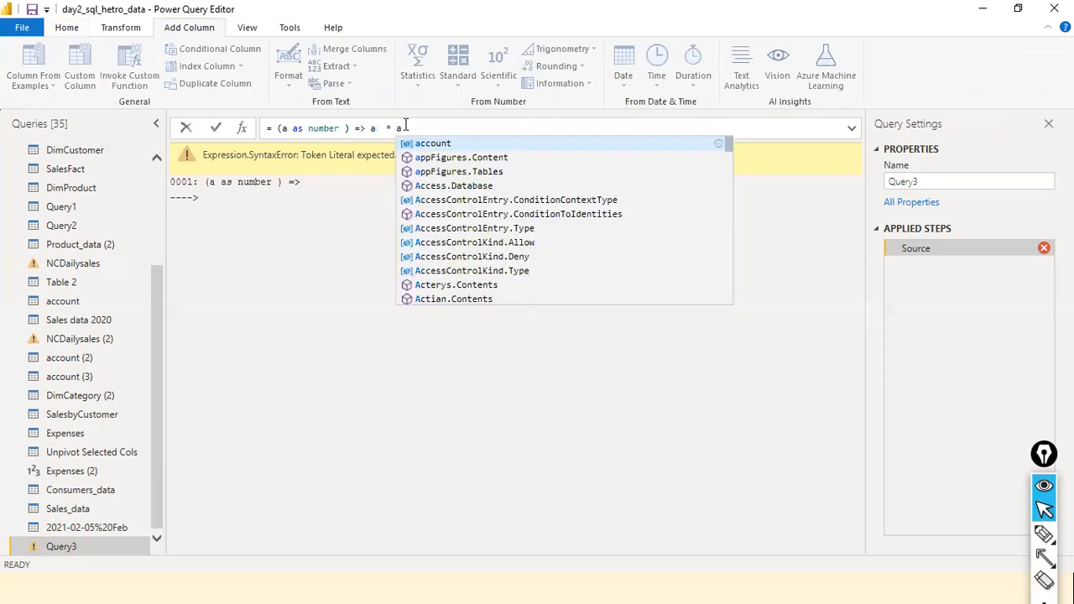
key(Tab)
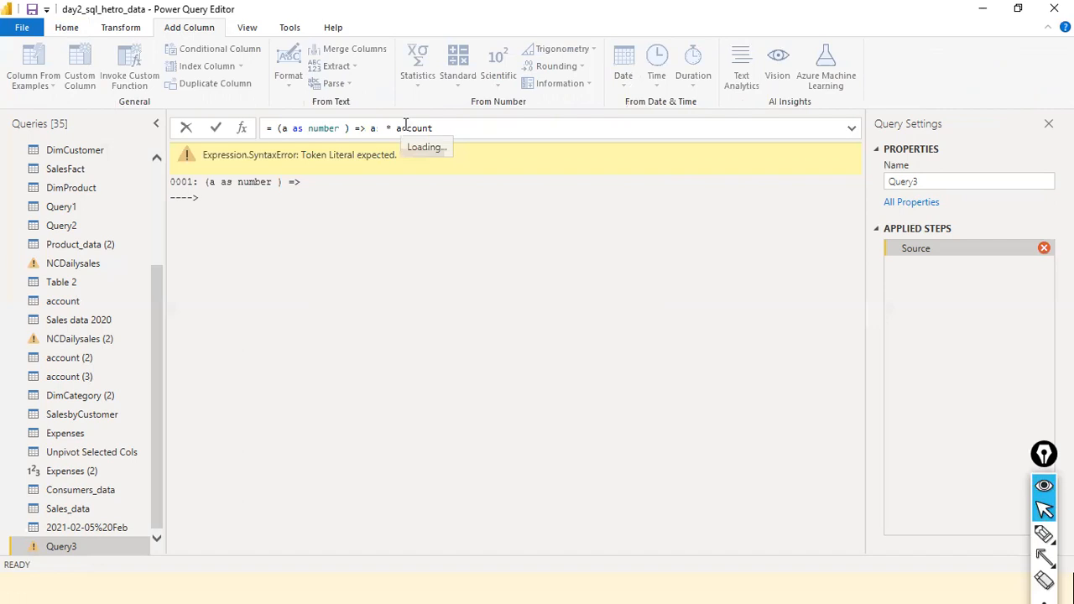
key(ctrl+z)
key(Return)
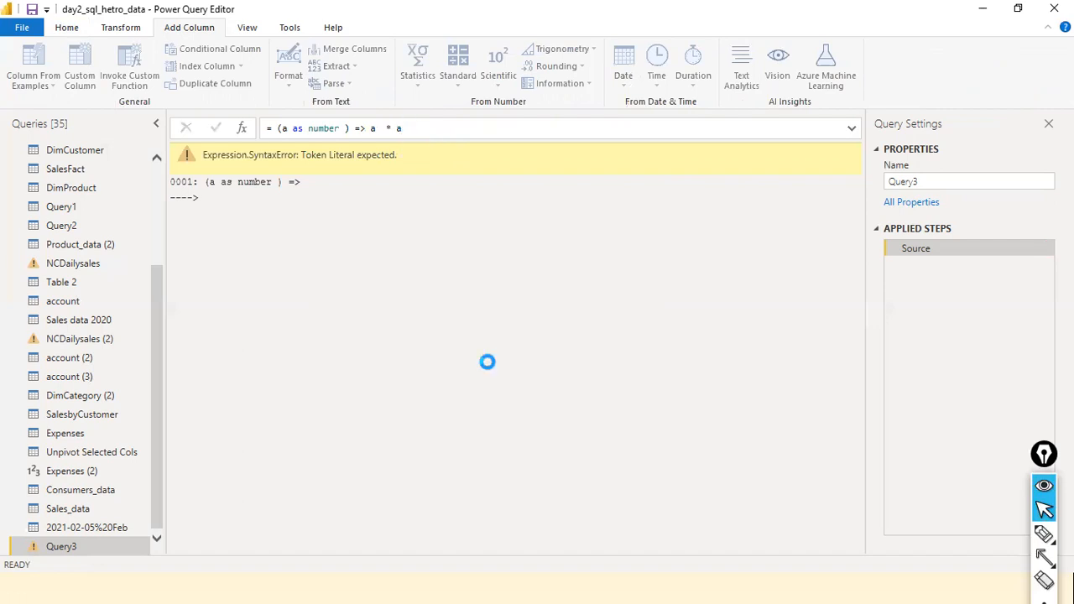
Step: Review the parts of the Query3 function formula: the equals sign, parameter a, its number type and the arrow
click(274, 128)
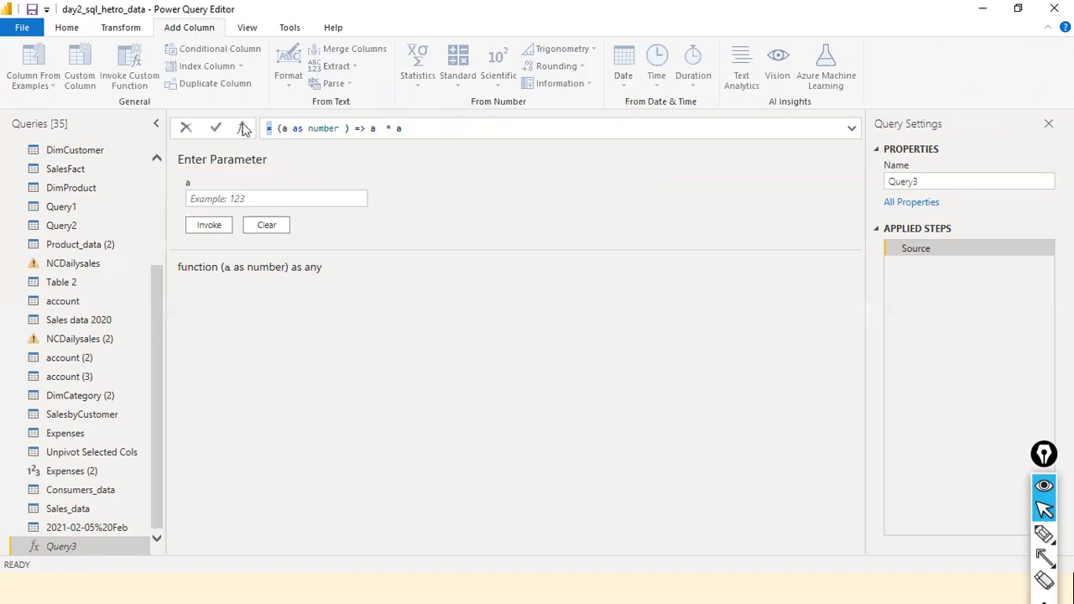
click(74, 551)
click(281, 130)
click(351, 127)
click(304, 129)
click(286, 127)
double_click(340, 129)
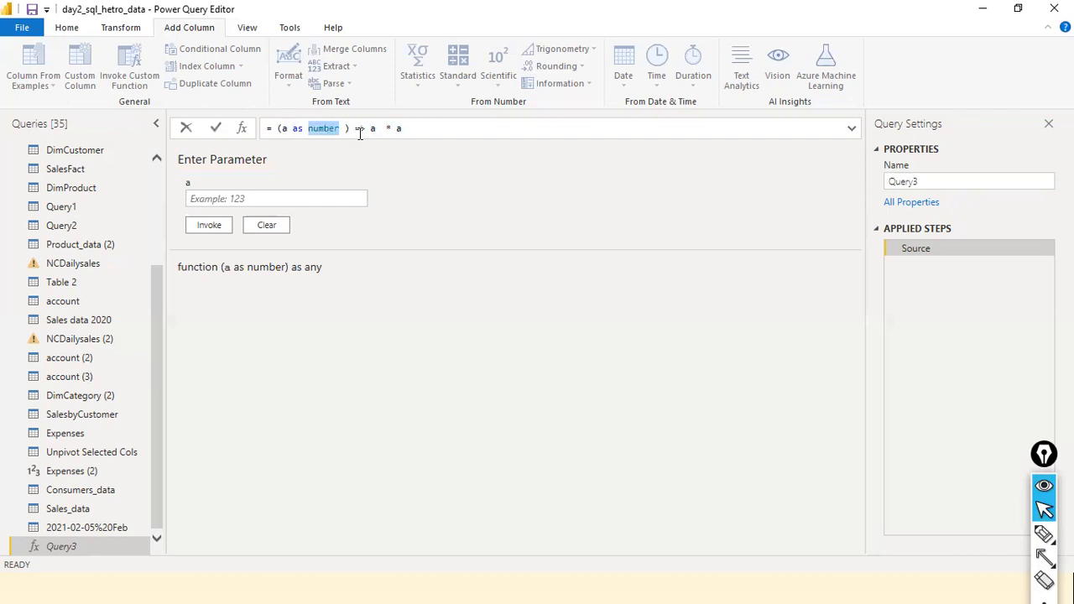
click(362, 128)
text(>)
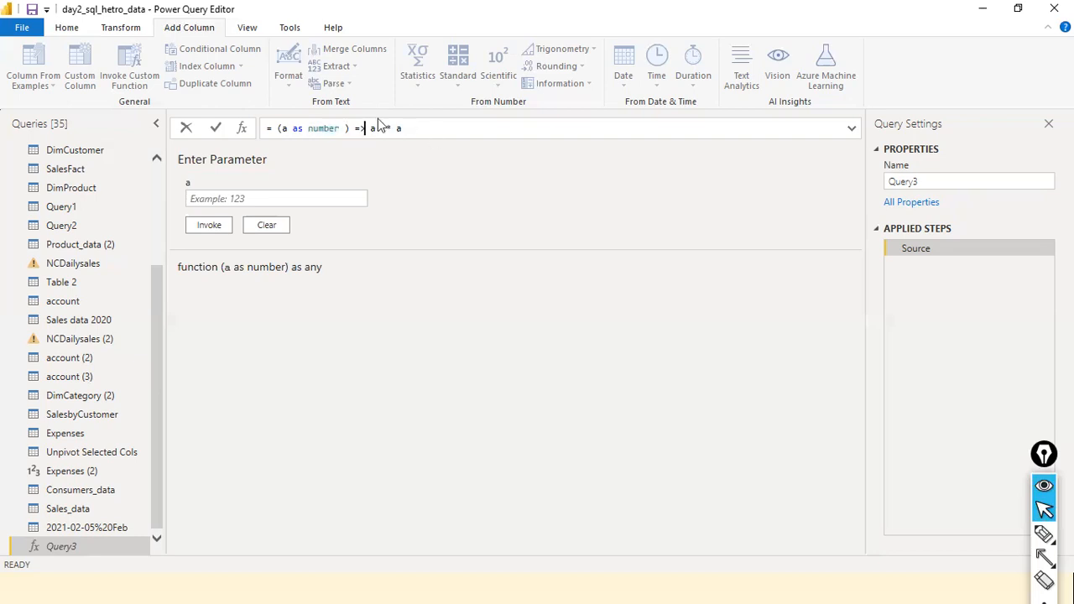
Step: Test the Query3 function by invoking it with parameter a set to 6
key(ctrl+a)
key(Return)
click(414, 128)
click(230, 199)
text(6)
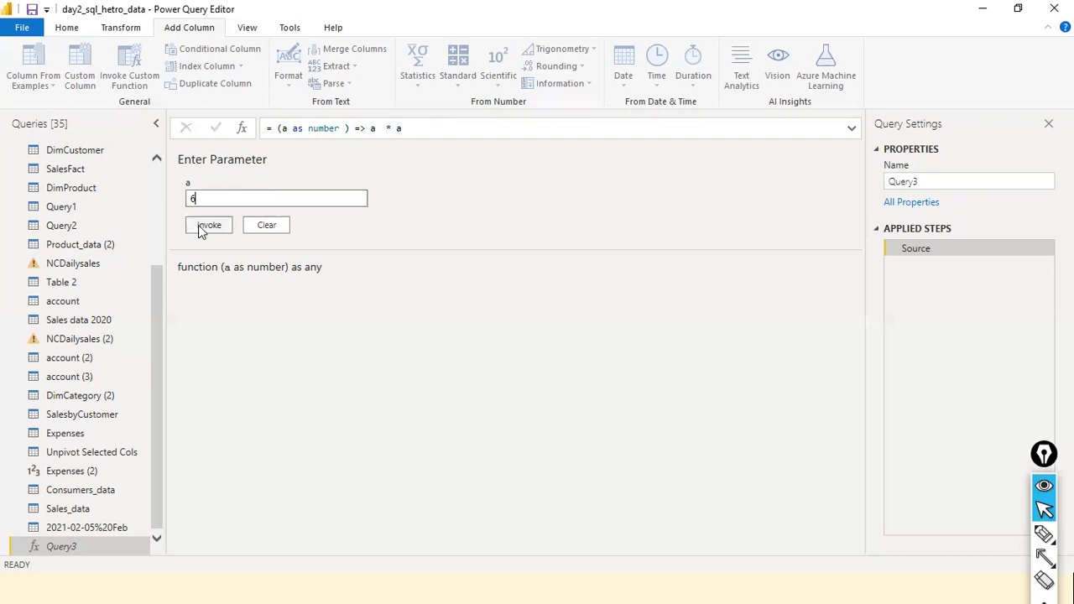
click(423, 125)
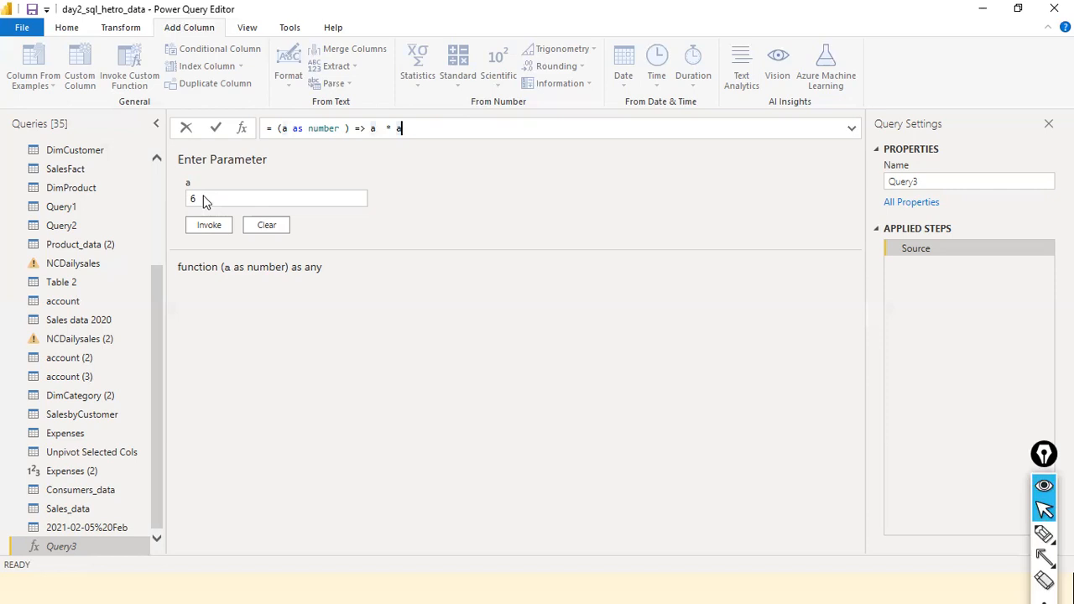
key(ctrl+shift+4)
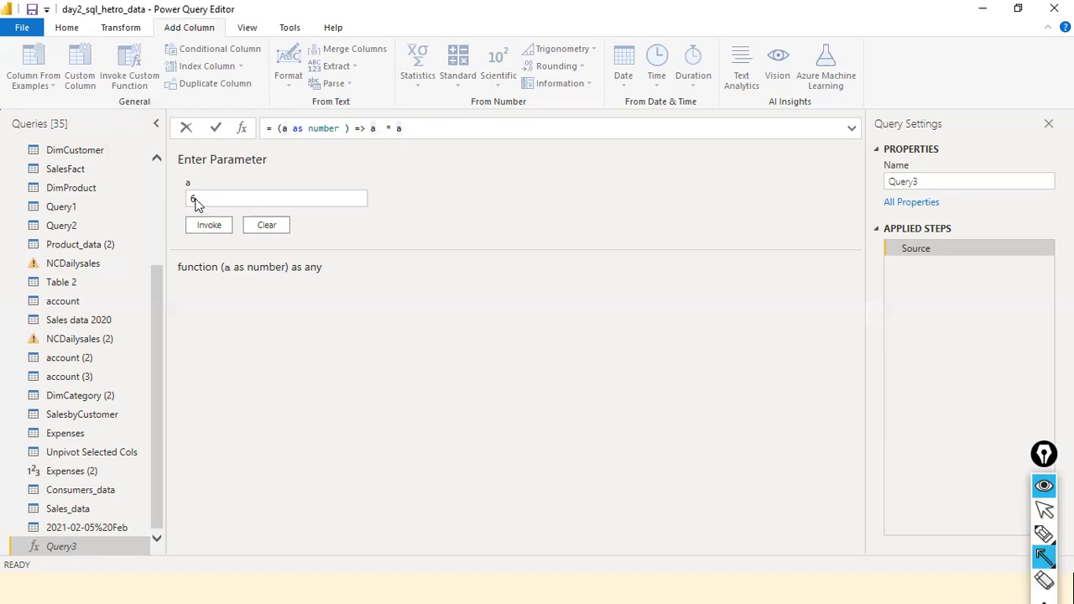
drag(194, 200, 281, 136)
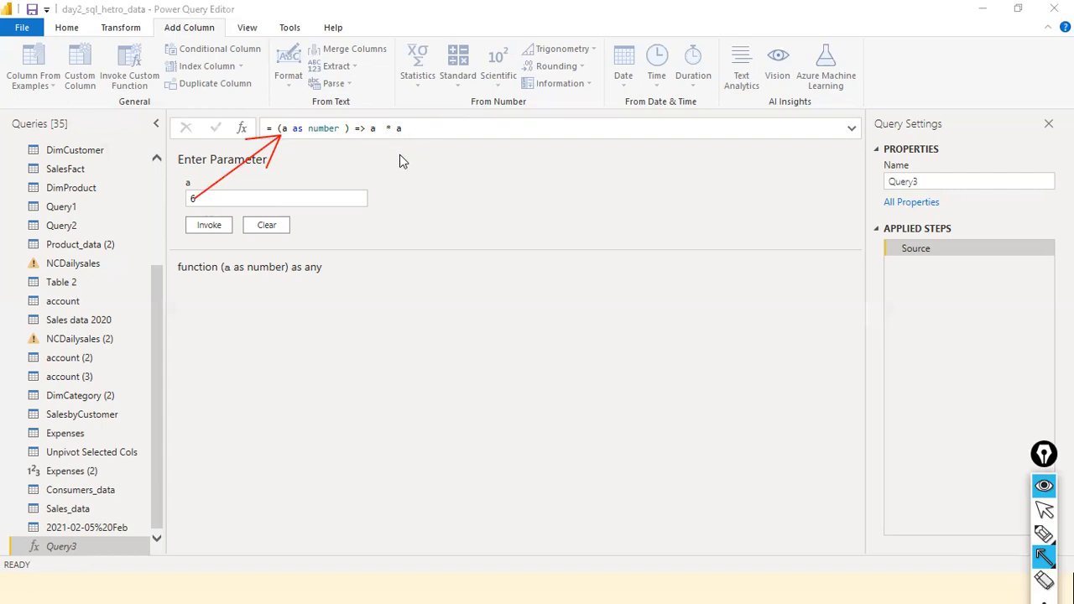
key(ctrl+shift+2)
click(218, 224)
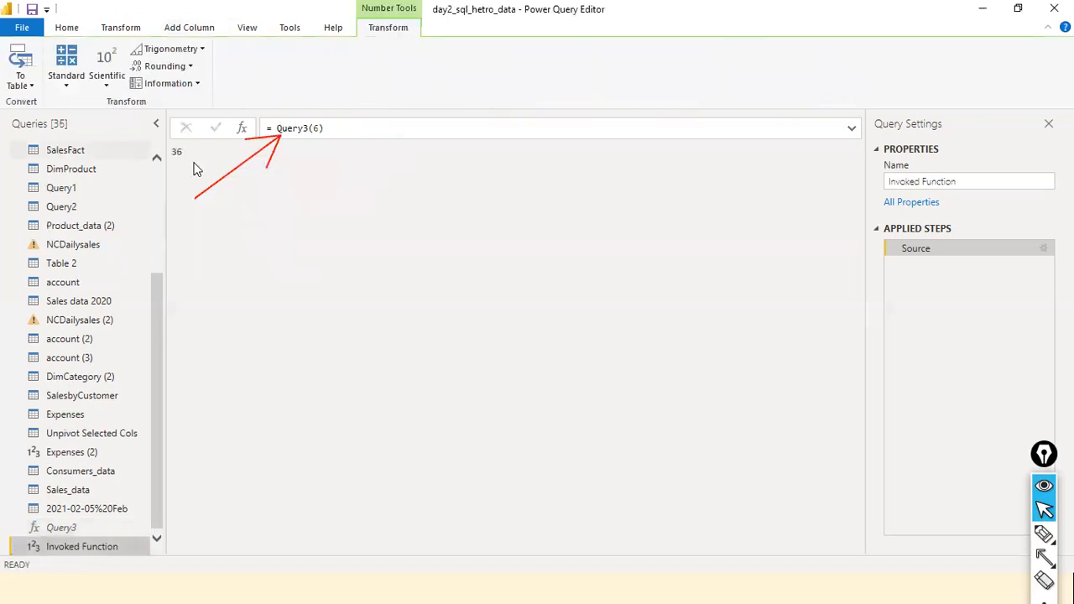
Step: Delete the Invoked Function query produced by the test with 6 and confirm the deletion
right_click(87, 553)
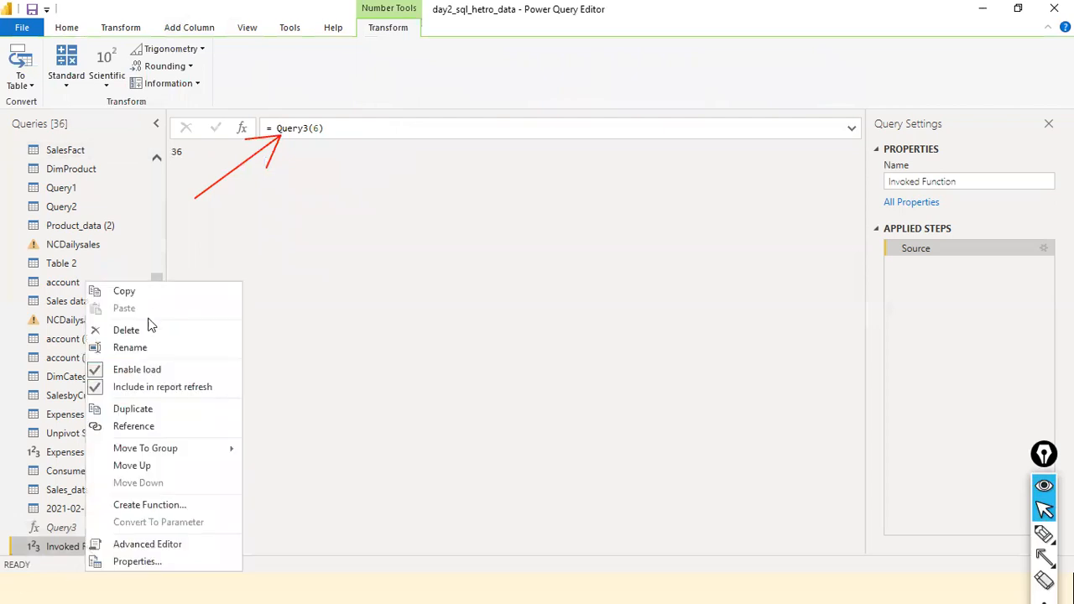
click(144, 330)
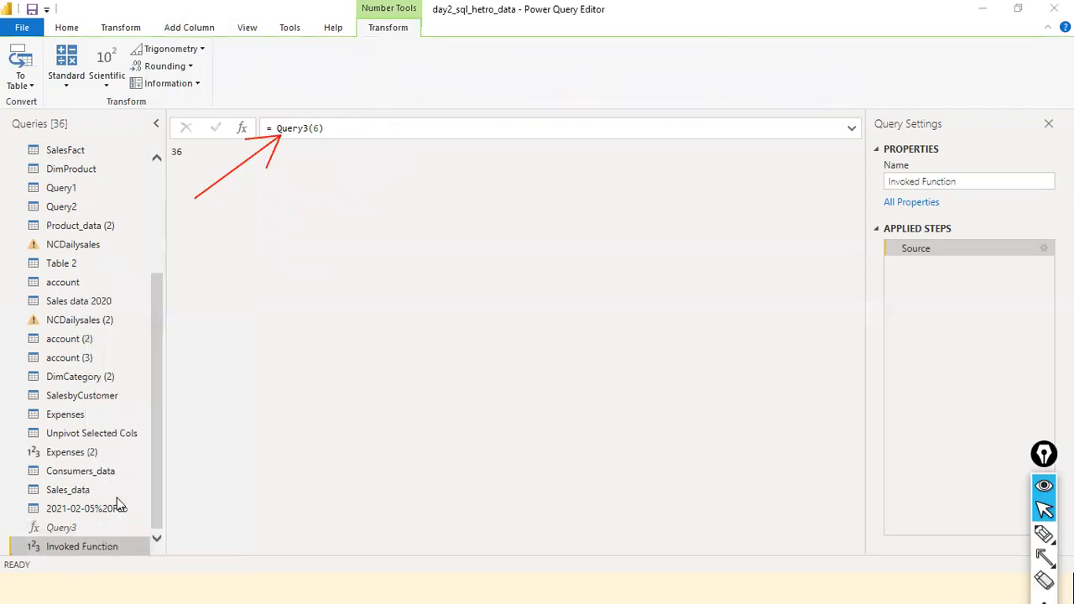
click(621, 318)
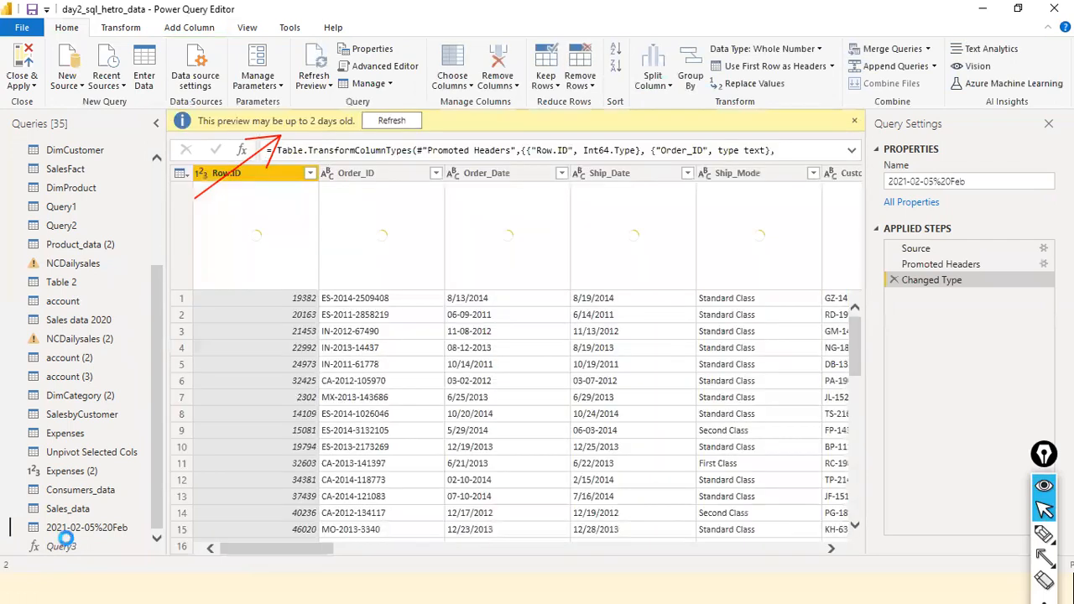
Step: Return to the Query3 function, refresh its preview and invoke it with parameter a set to 256
click(69, 546)
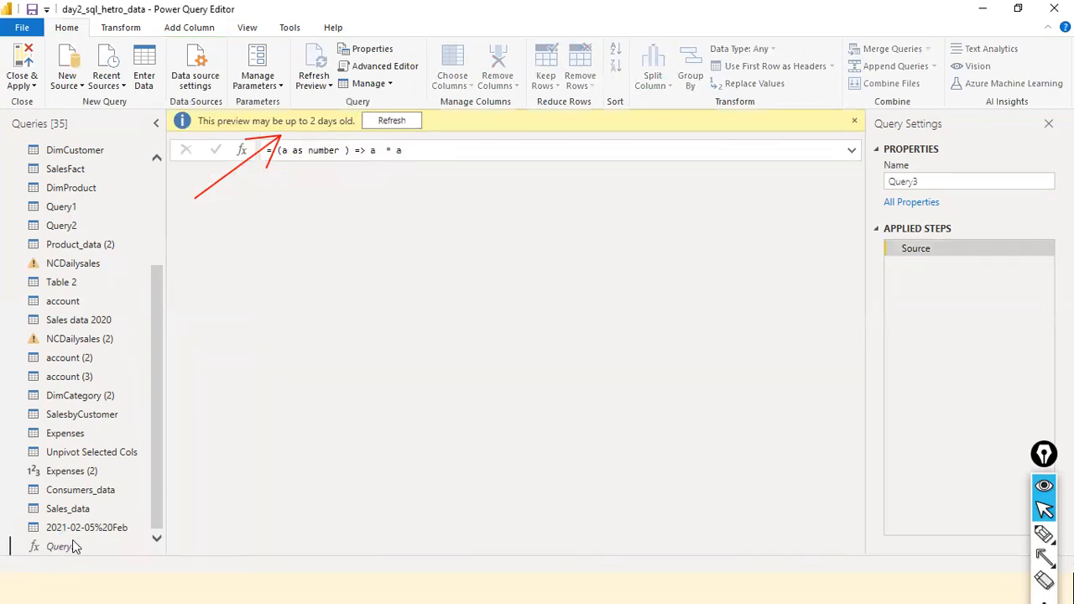
click(395, 120)
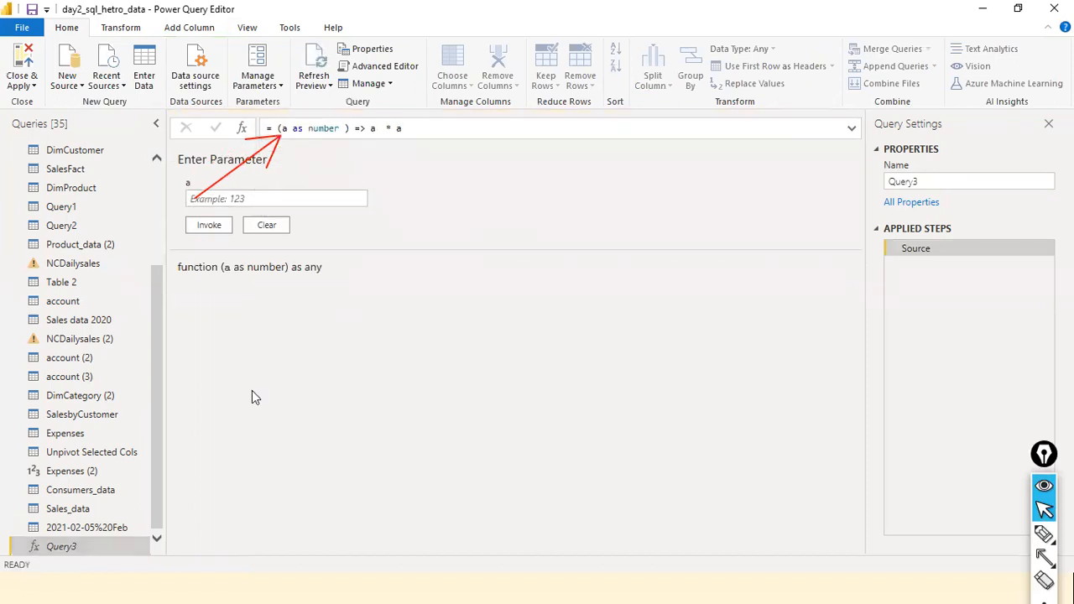
click(239, 202)
text(256)
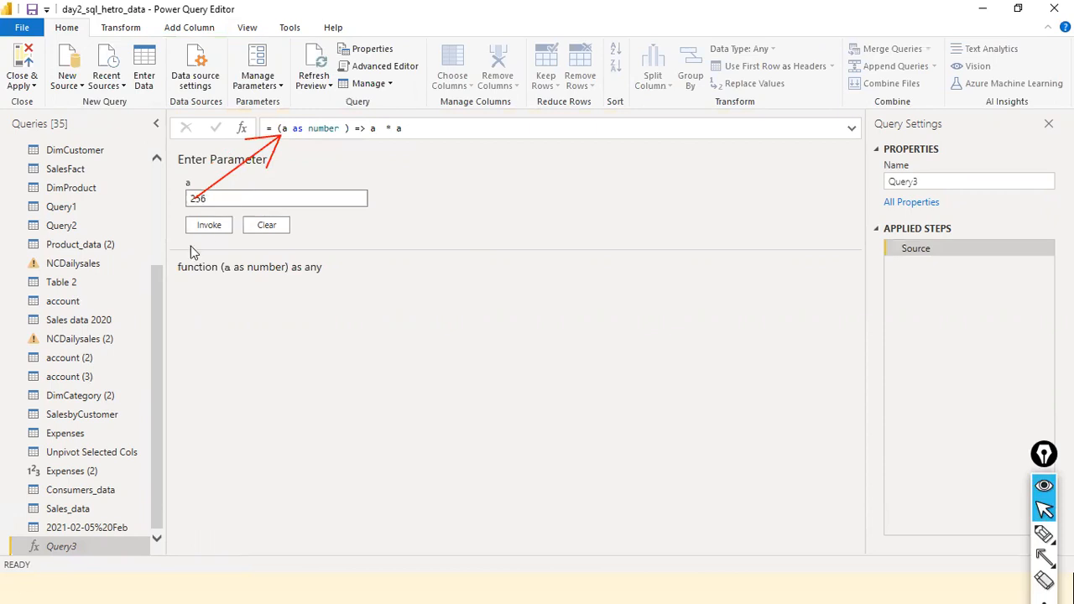
click(205, 224)
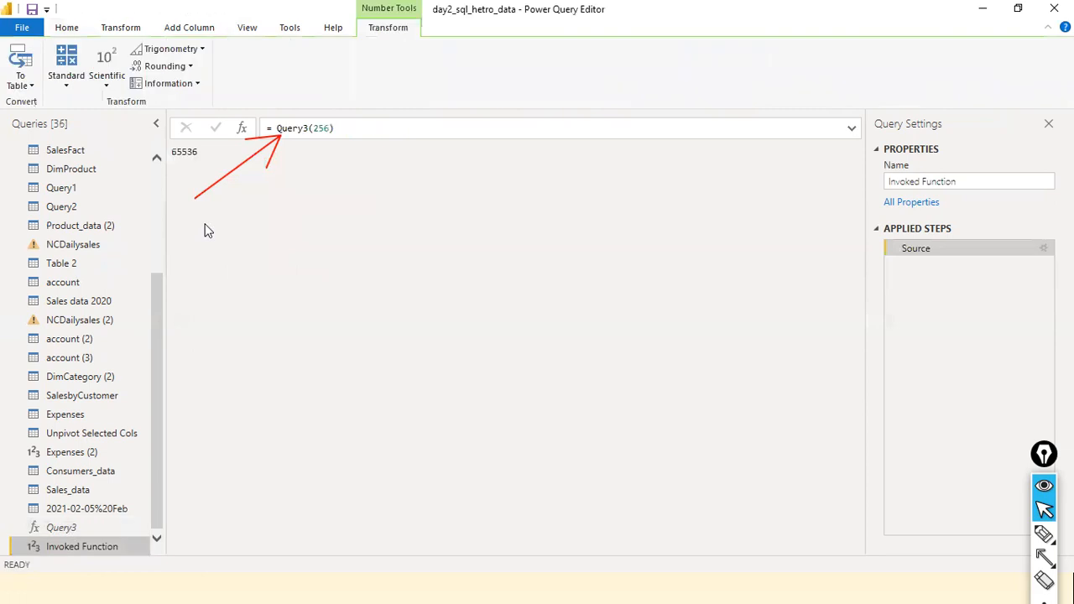
Step: Delete the Invoked Function query produced by the test with 256
right_click(63, 549)
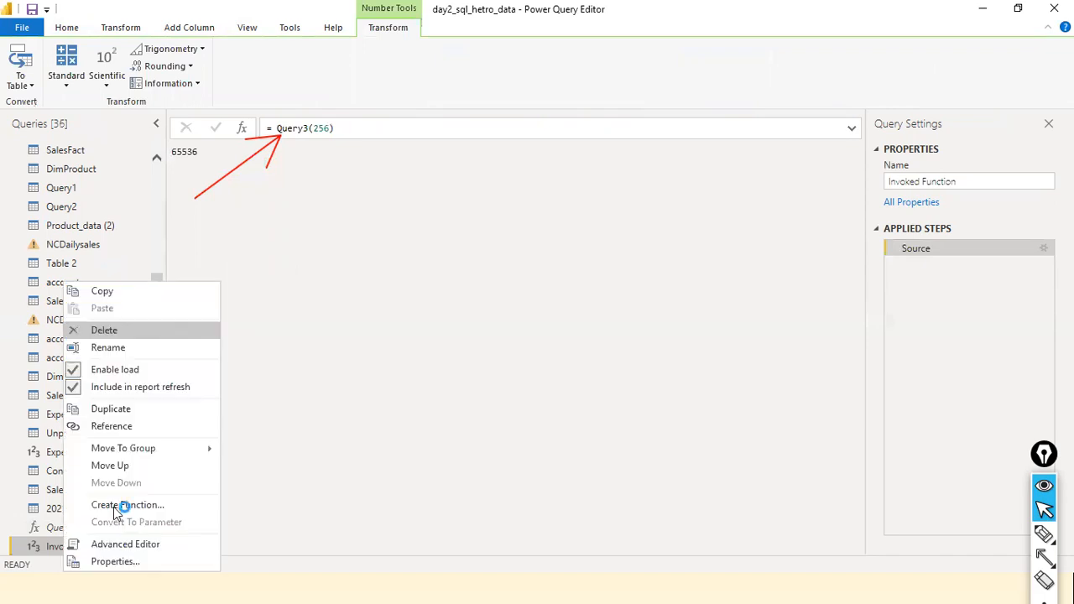
click(116, 506)
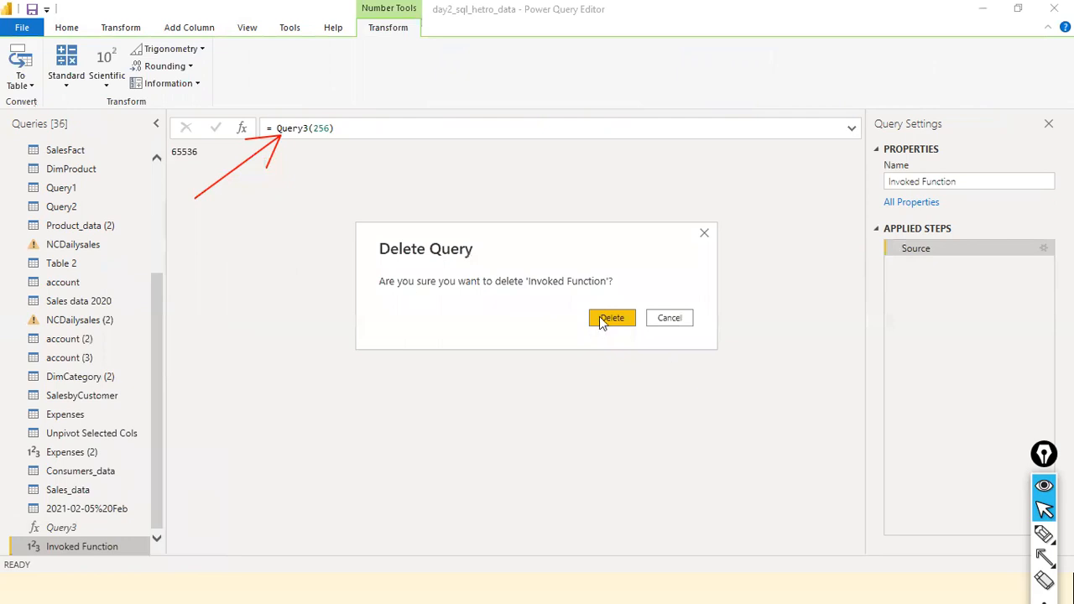
key(Escape)
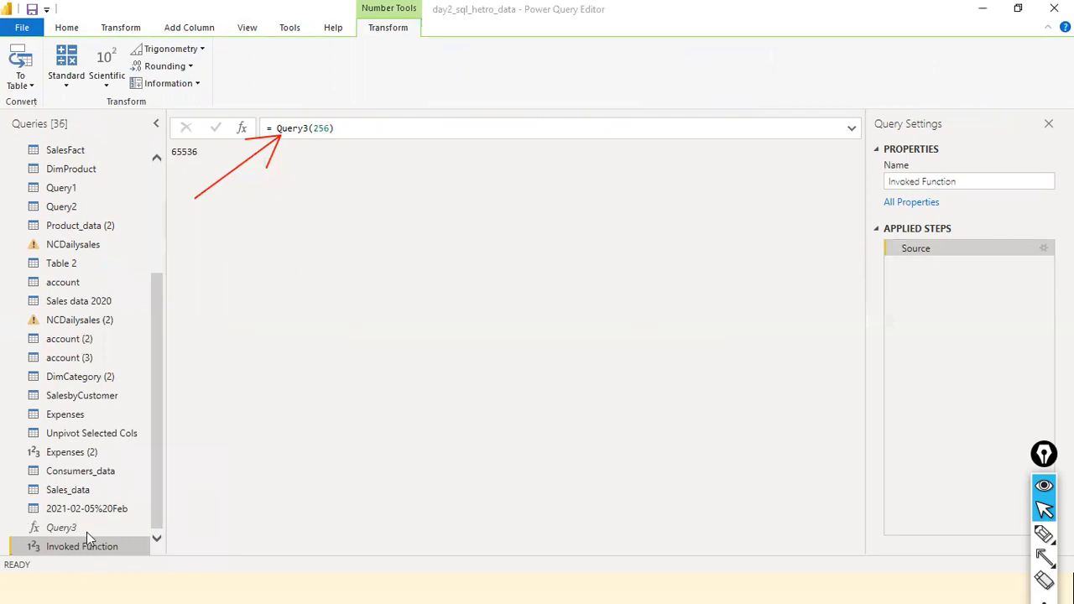
Step: Rename the Query3 function as SquareMe in the Queries list
click(71, 548)
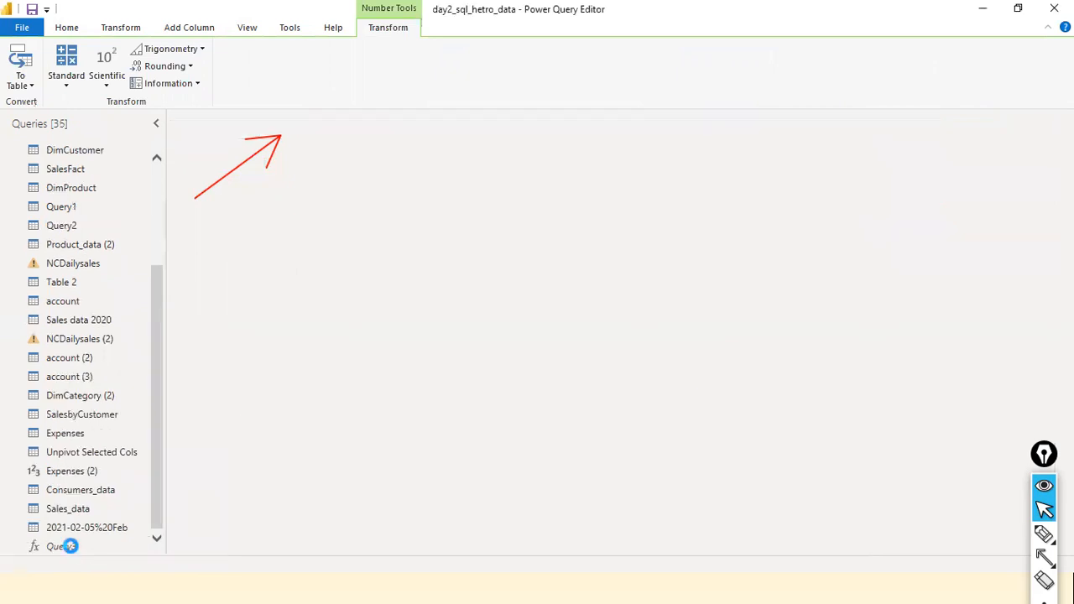
click(72, 547)
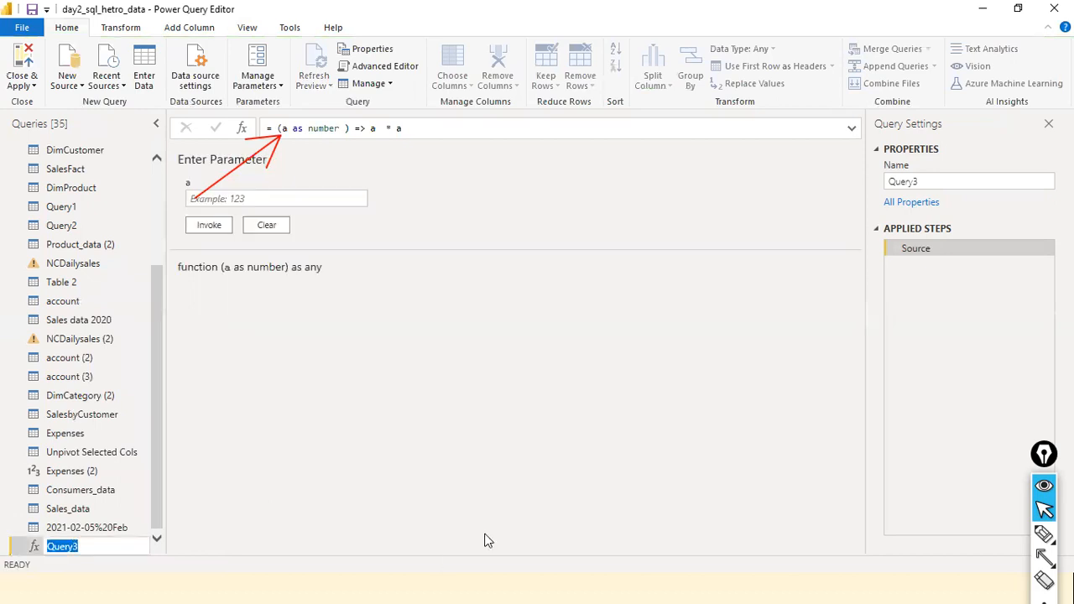
text(SquareMe)
key(Return)
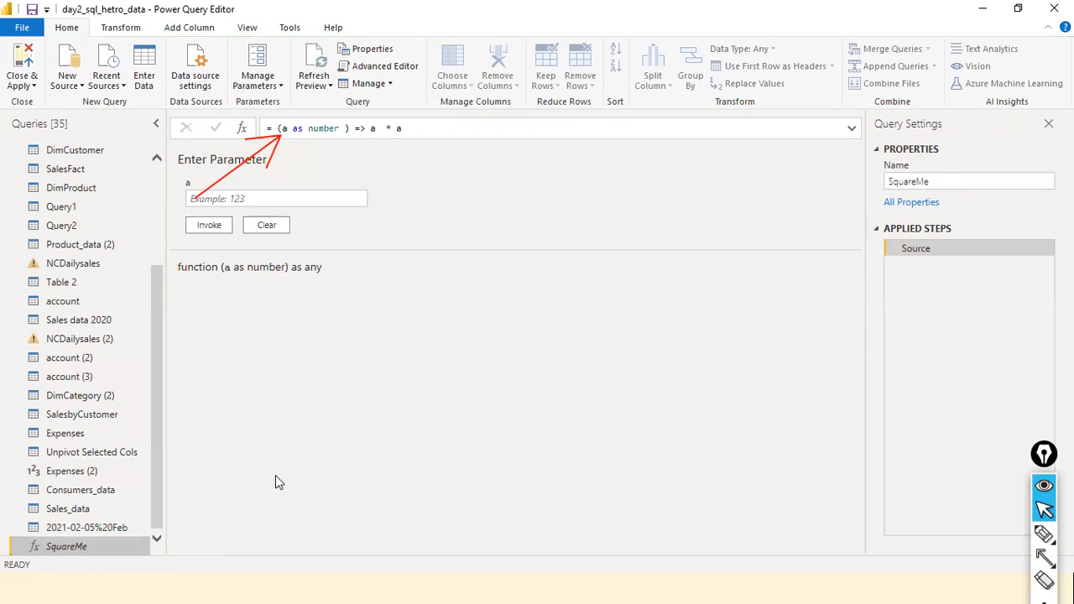
Step: Examine the let and in blocks of the SquareMe function's code in the Advanced Editor and close it without changes
click(256, 29)
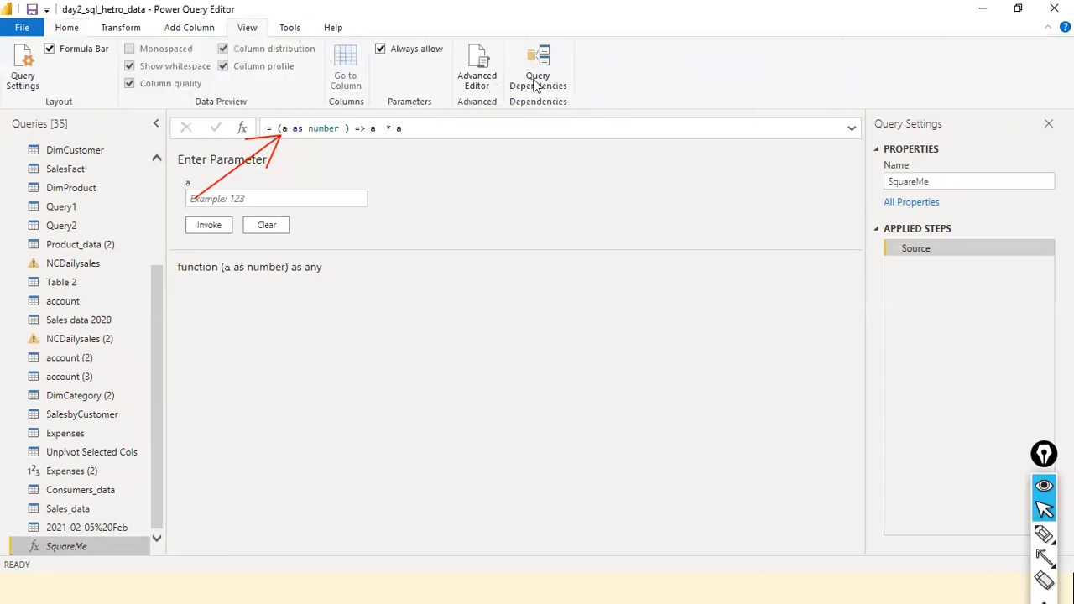
click(494, 83)
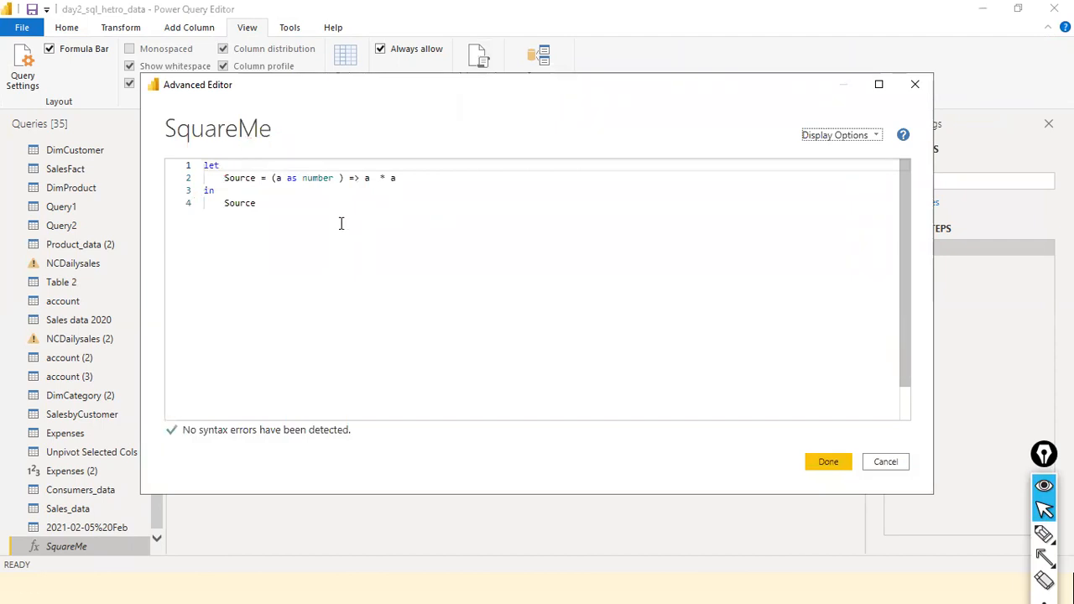
drag(340, 223, 209, 191)
key(ctrl+a)
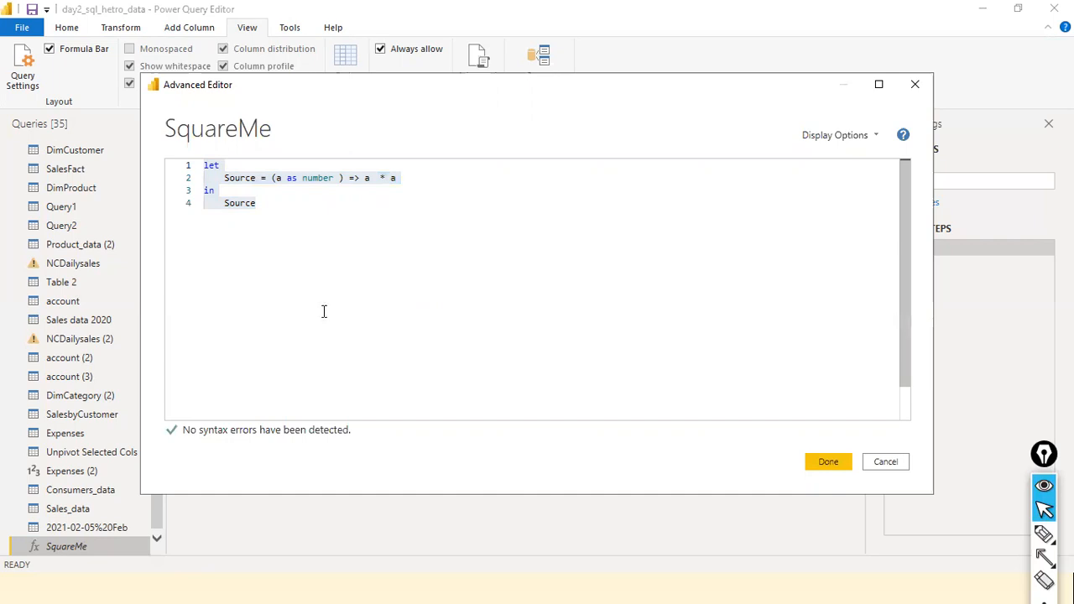
click(223, 165)
click(185, 167)
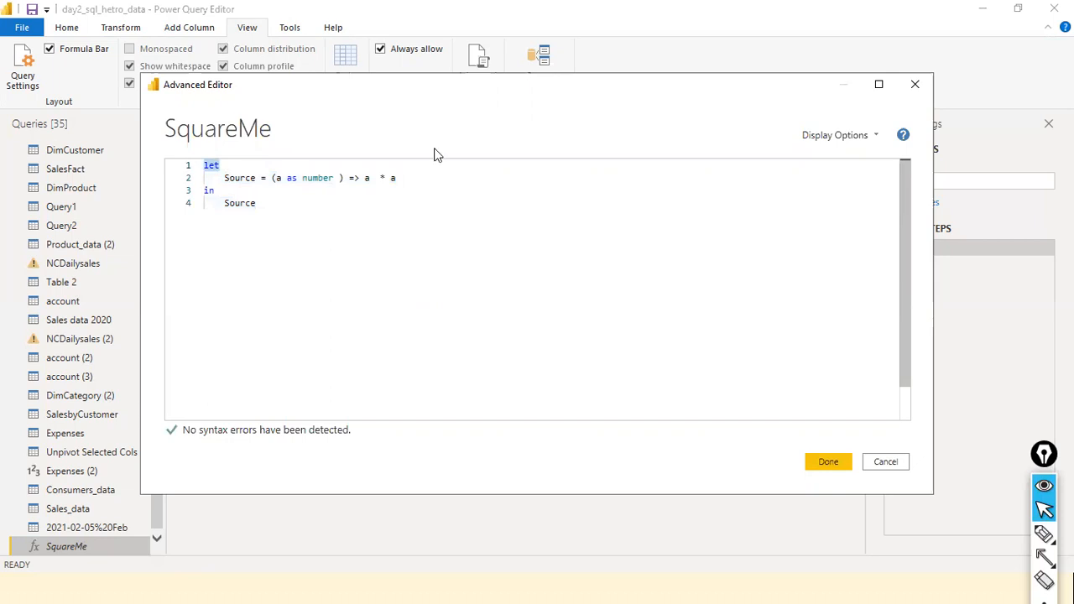
key(ctrl+shift+h)
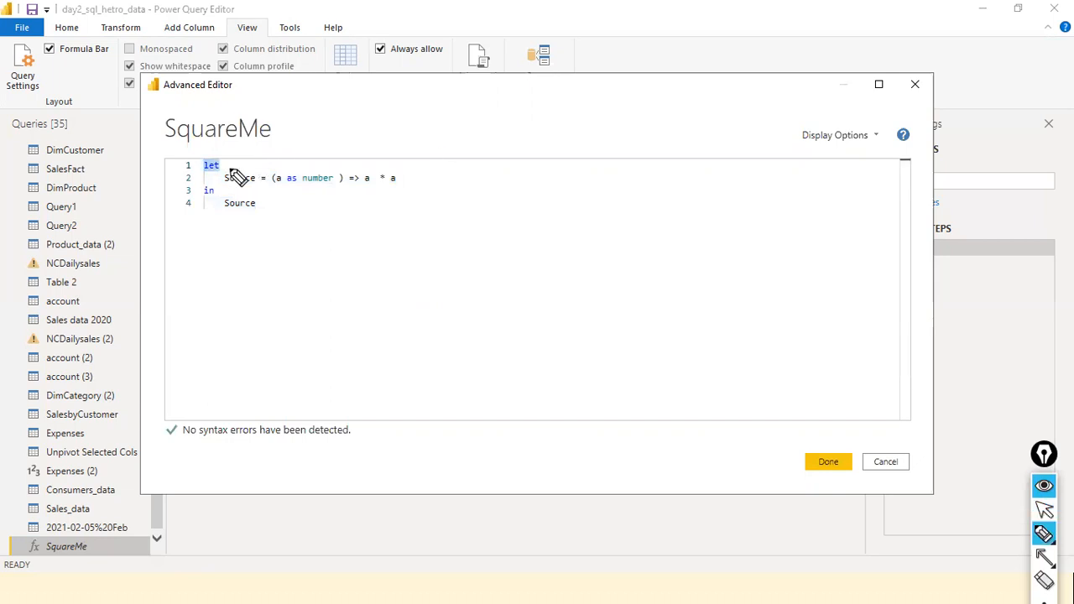
drag(231, 159, 262, 147)
drag(283, 146, 350, 126)
drag(185, 216, 204, 196)
mouse_move(164, 245)
mouse_down()
mouse_move(196, 257)
mouse_move(217, 248)
mouse_up()
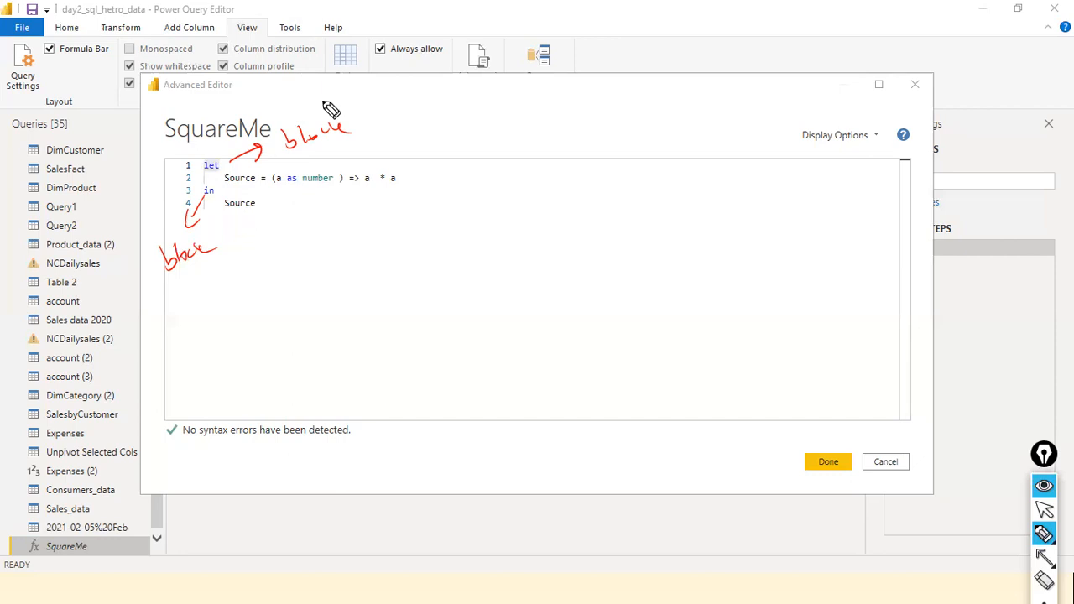
key(ctrl+shift+7)
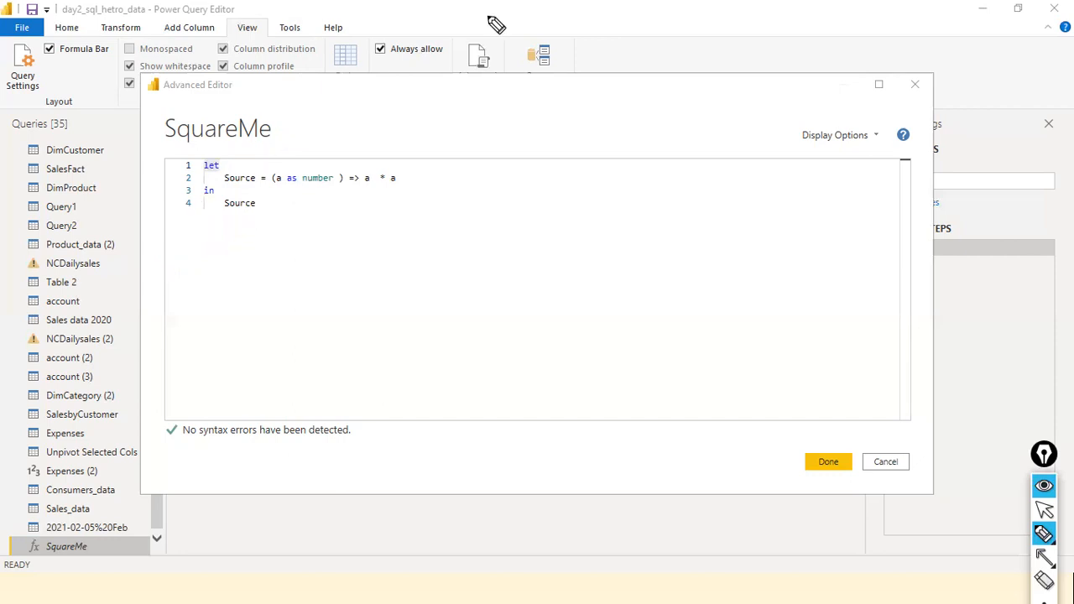
key(ctrl+shift+1)
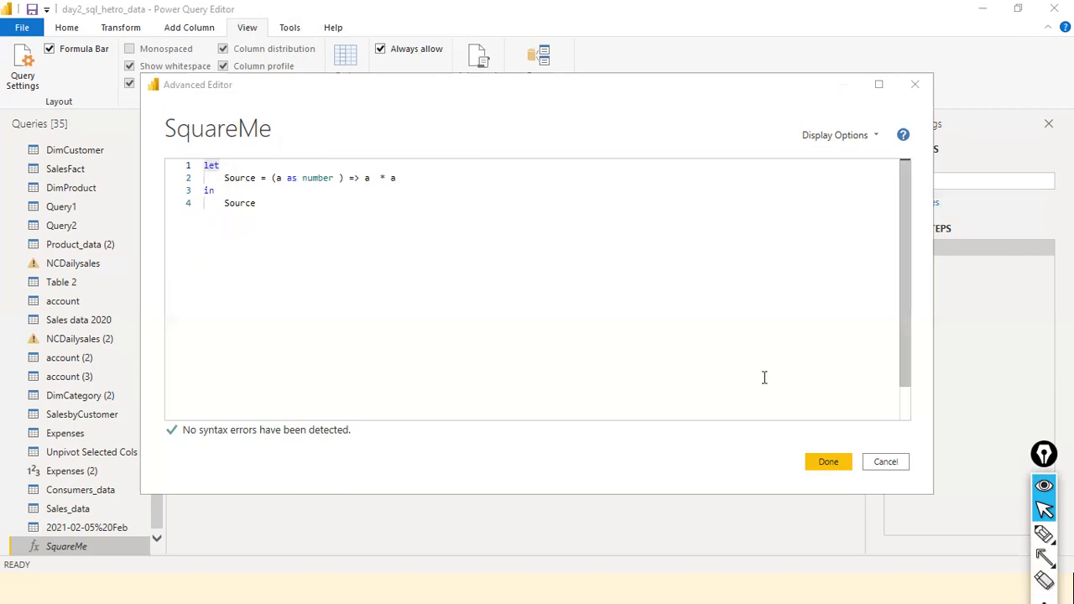
click(828, 461)
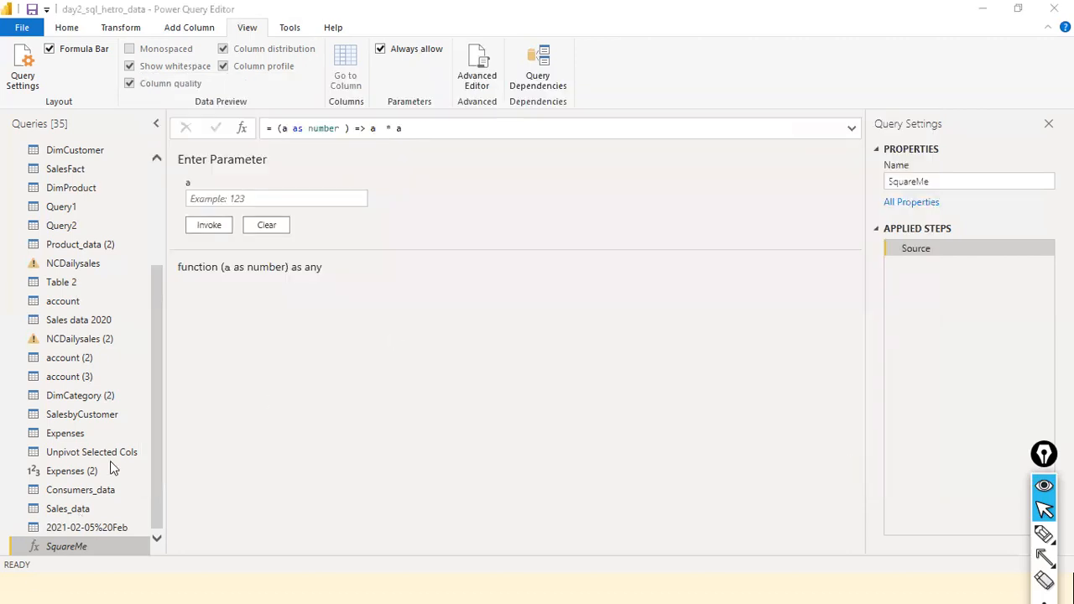
scroll(109, 463, up, 3)
scroll(113, 470, down, 3)
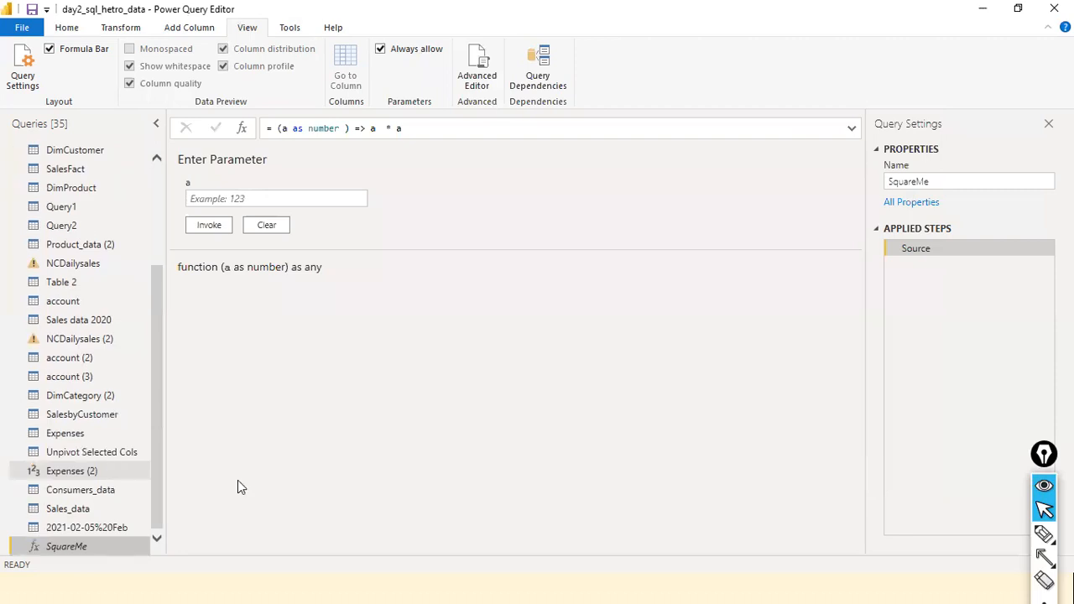
click(493, 78)
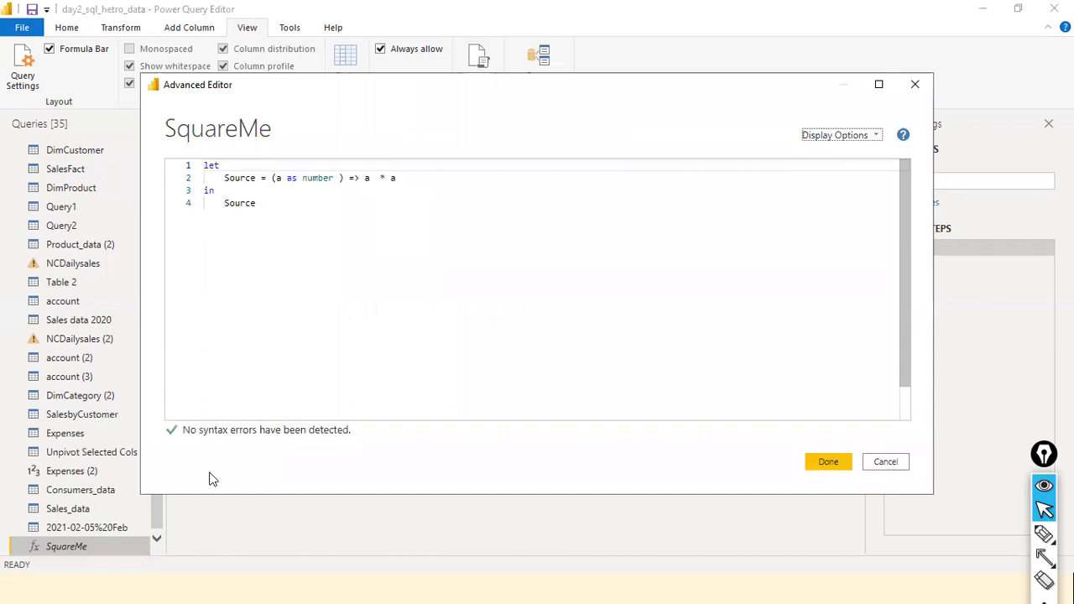
Step: Create a new blank query below the collapsed Other Queries group and open its code in the Advanced Editor
scroll(84, 357, up, 3)
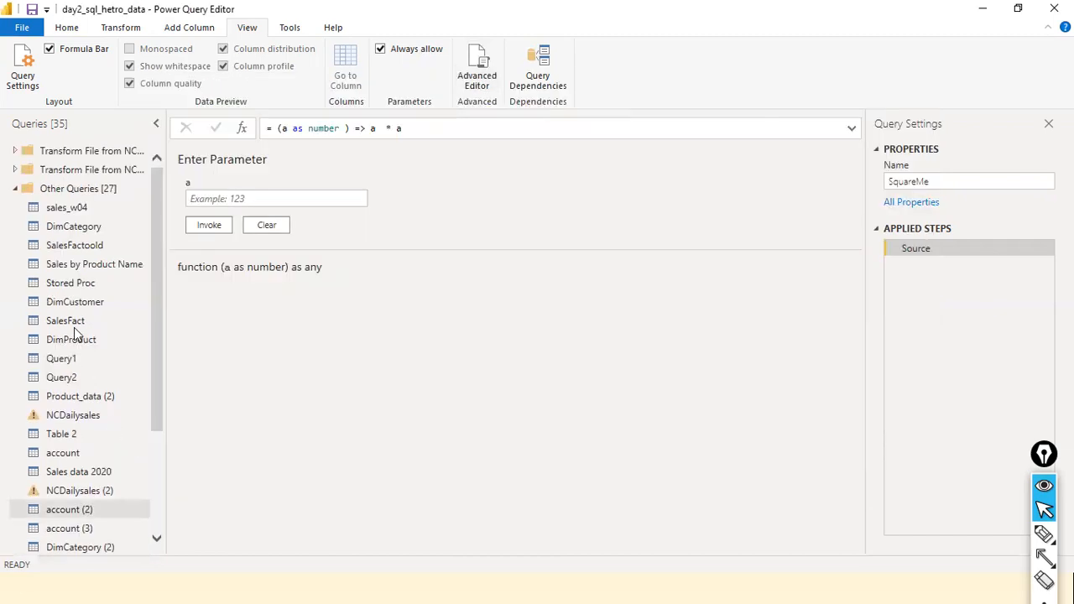
click(16, 190)
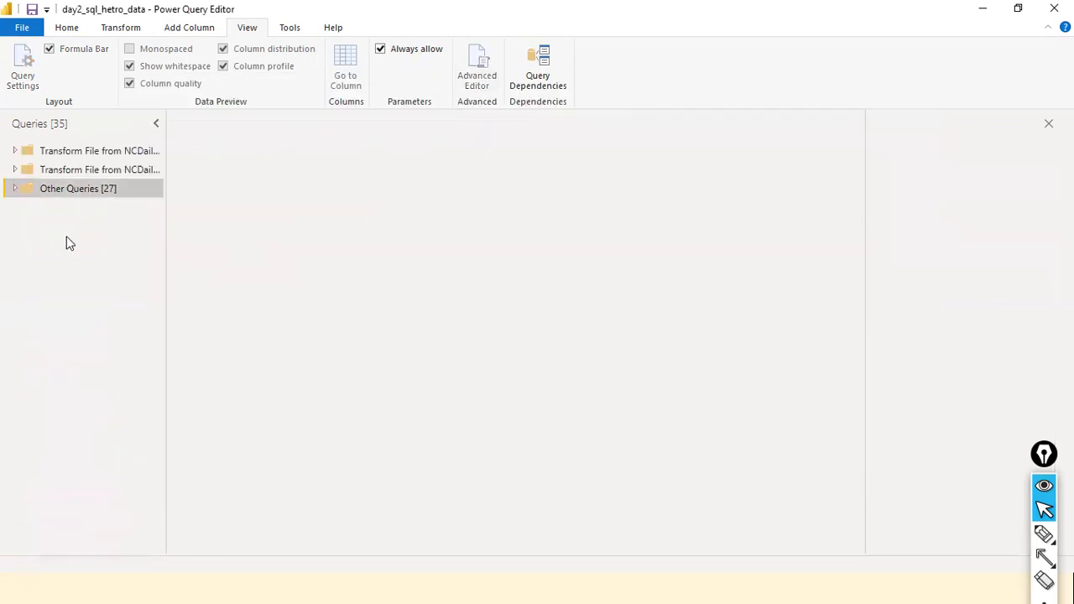
right_click(66, 237)
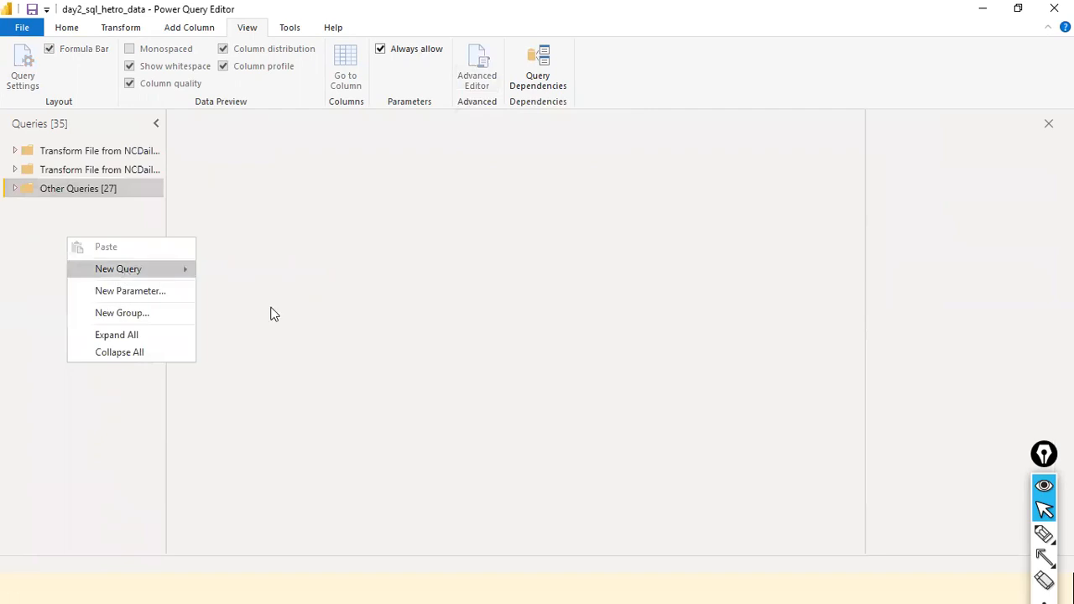
mouse_move(125, 268)
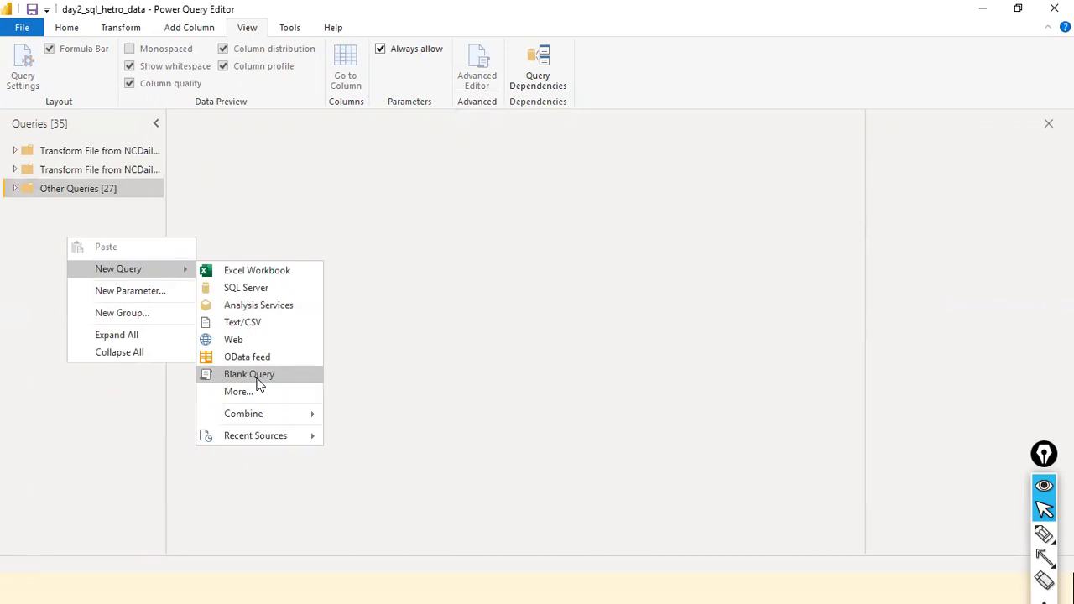
click(257, 380)
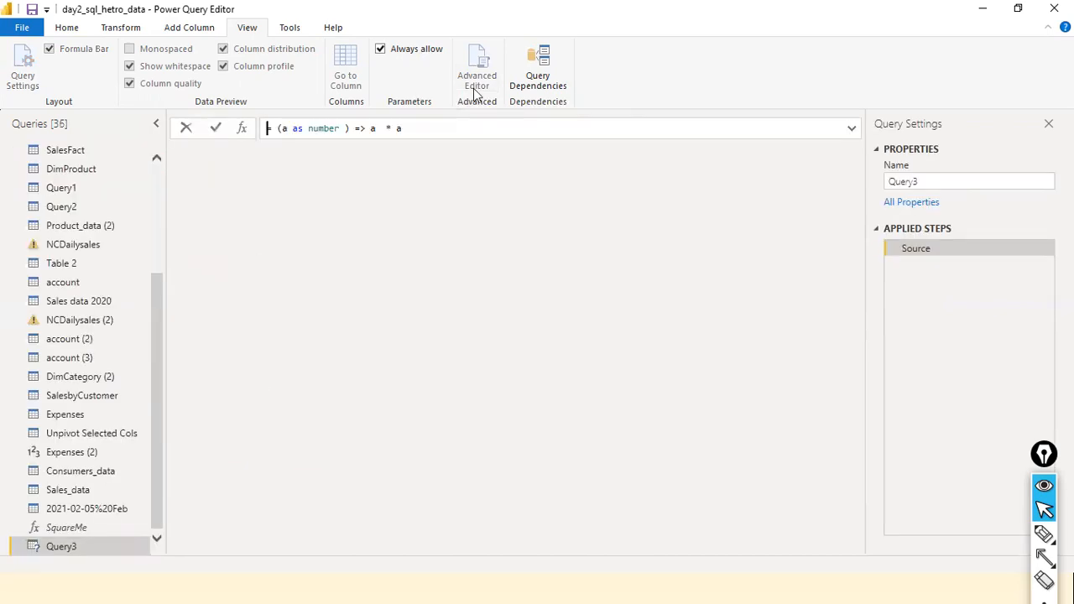
click(485, 84)
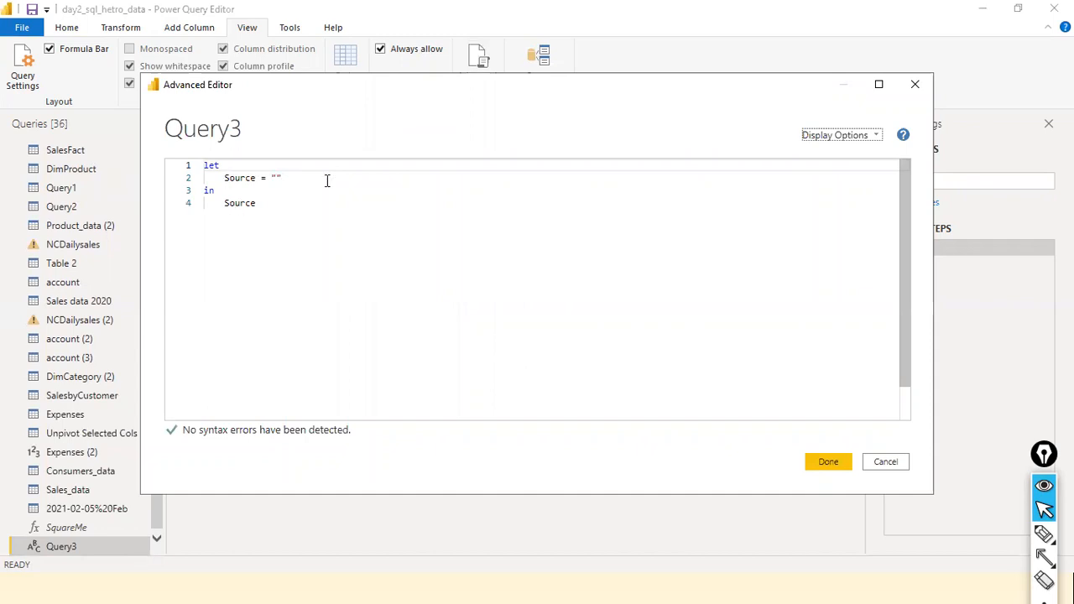
Step: Insert two blank lines above the let block in Query3's code
click(315, 237)
key(ctrl+Home)
key(Return)
key(Return)
key(ctrl+Home)
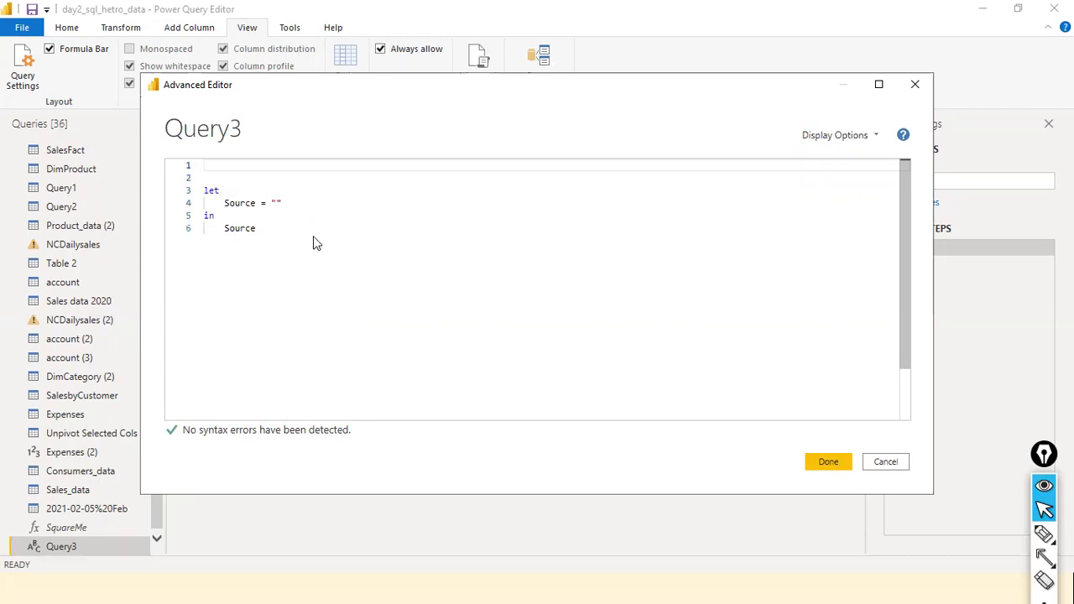
Step: Declare the first function parameter as "gsal as number" in parentheses on line 1, followed by a comma
text(()
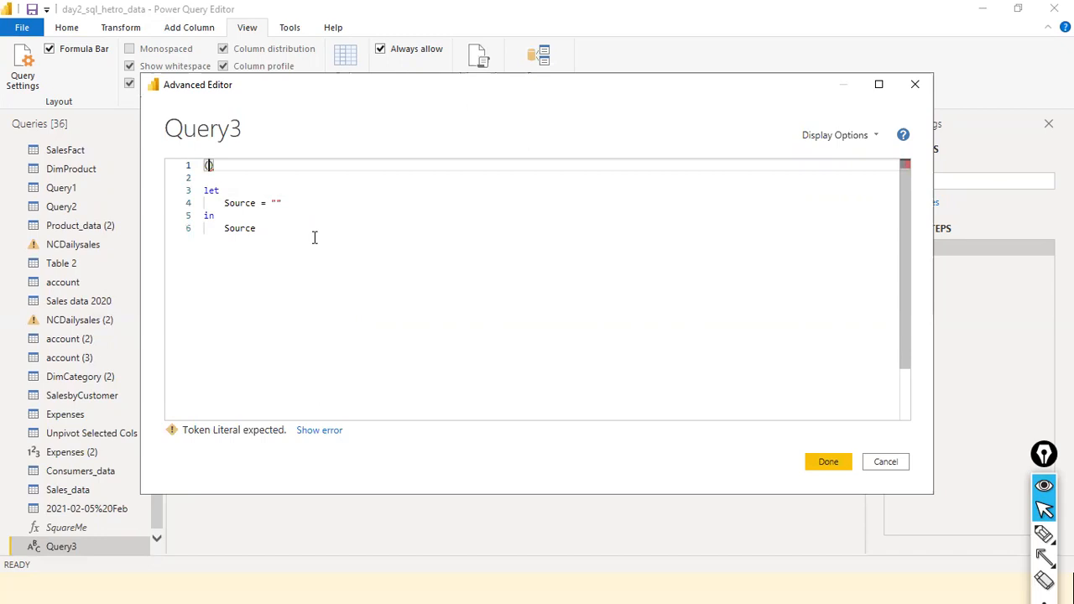
text(gsal as num)
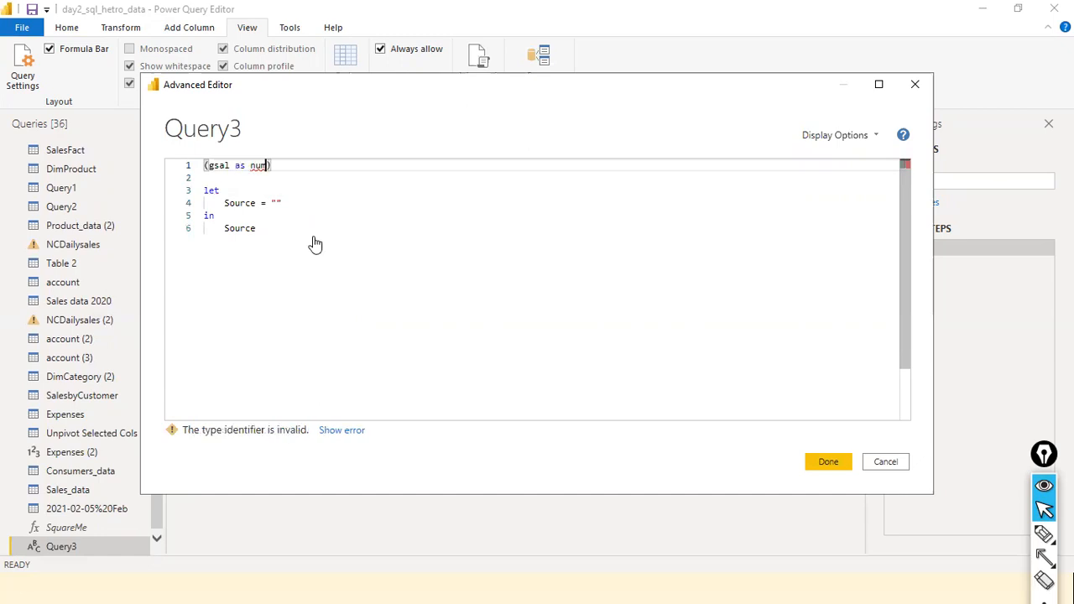
key(BackSpace)
text(u)
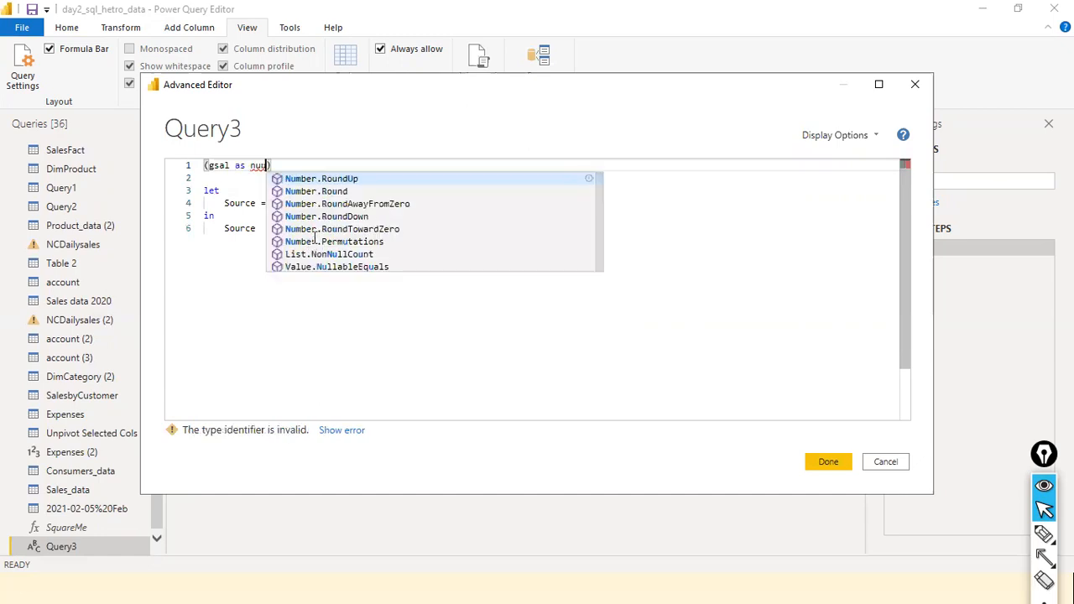
text(mber,)
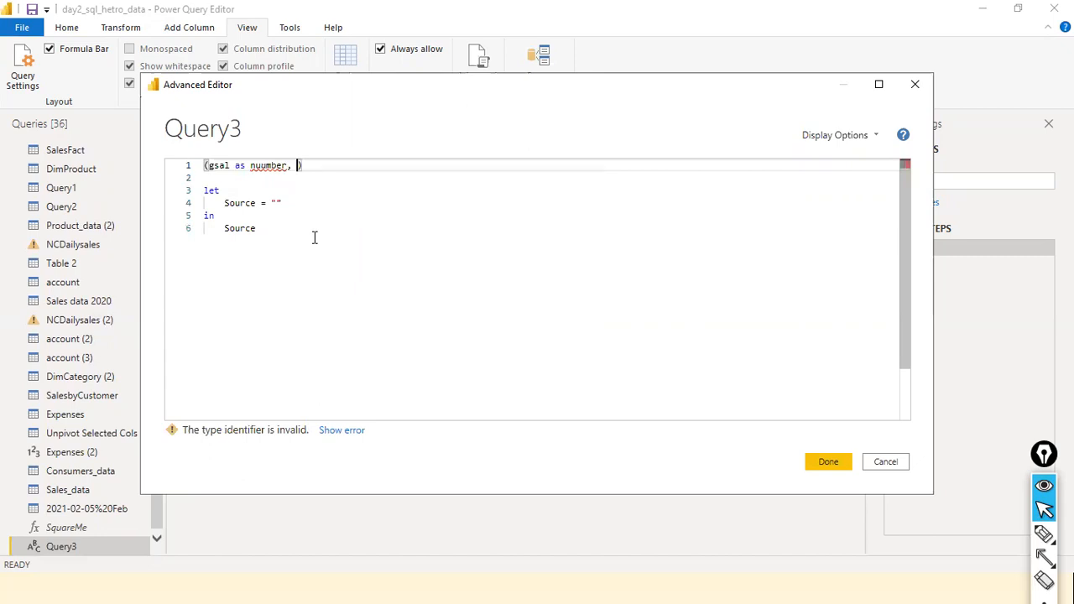
key(Left)
key(Left)
key(Left)
key(Left)
key(Left)
key(Left)
key(Left)
key(BackSpace)
key(End)
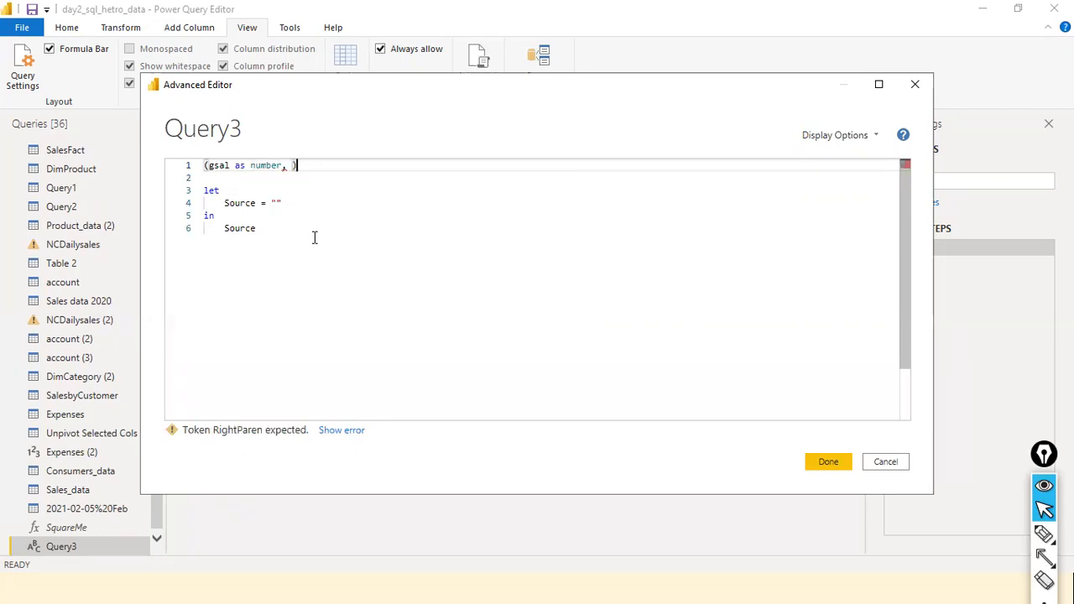
Step: Add a second parameter "LOP as number" and finish the function header with =>
text(LO)
key(BackSpace)
key(BackSpace)
key(BackSpace)
key(BackSpace)
text(LOP as number)
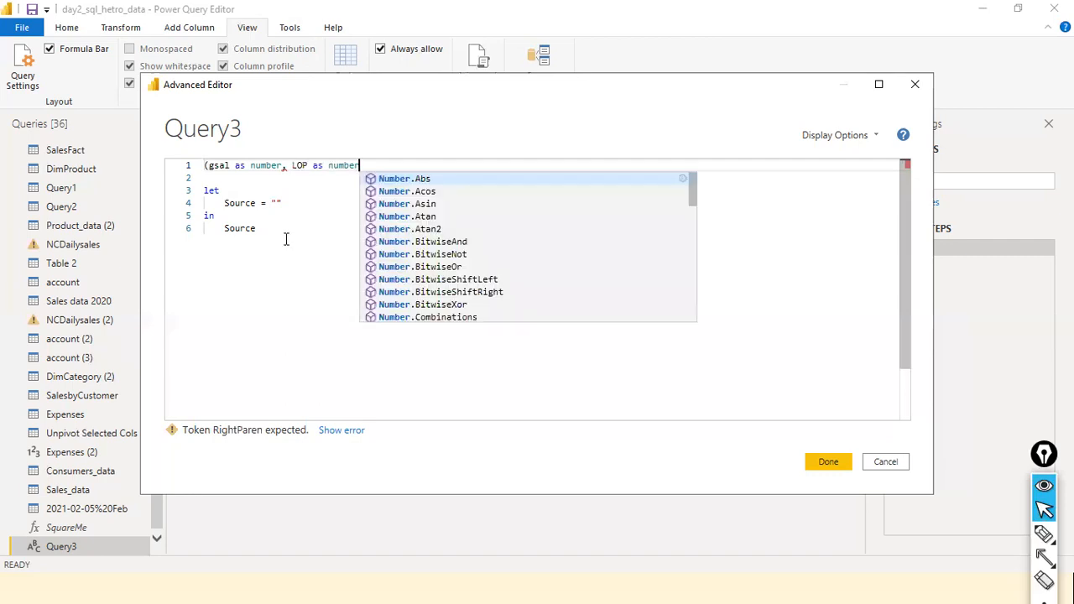
text() =>)
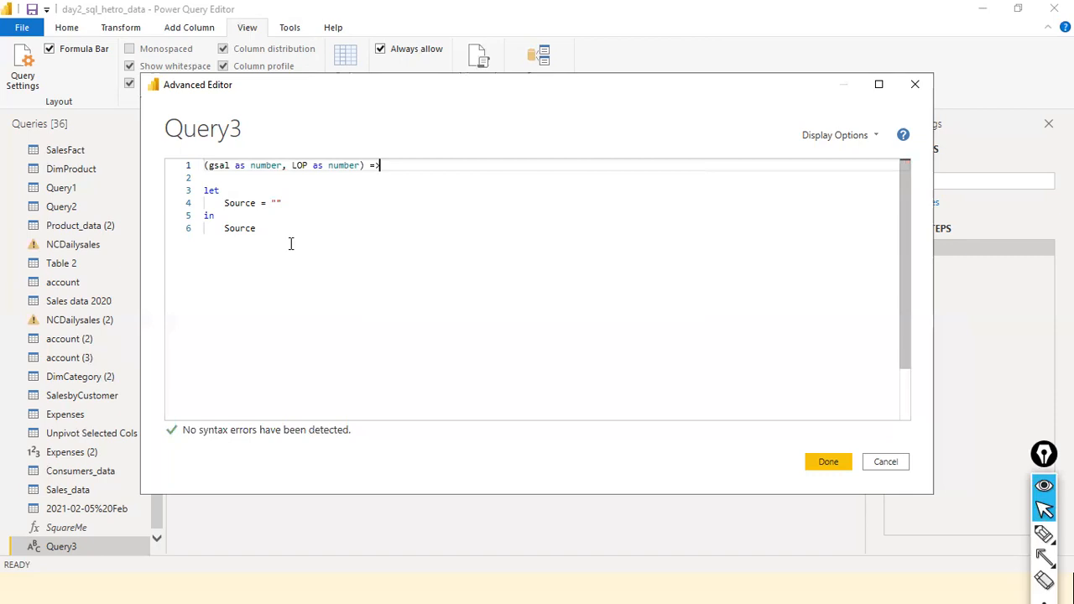
Step: Put an equals sign in front of the parameter list on line 1
key(Left)
key(Left)
key(Left)
key(Home)
text(=)
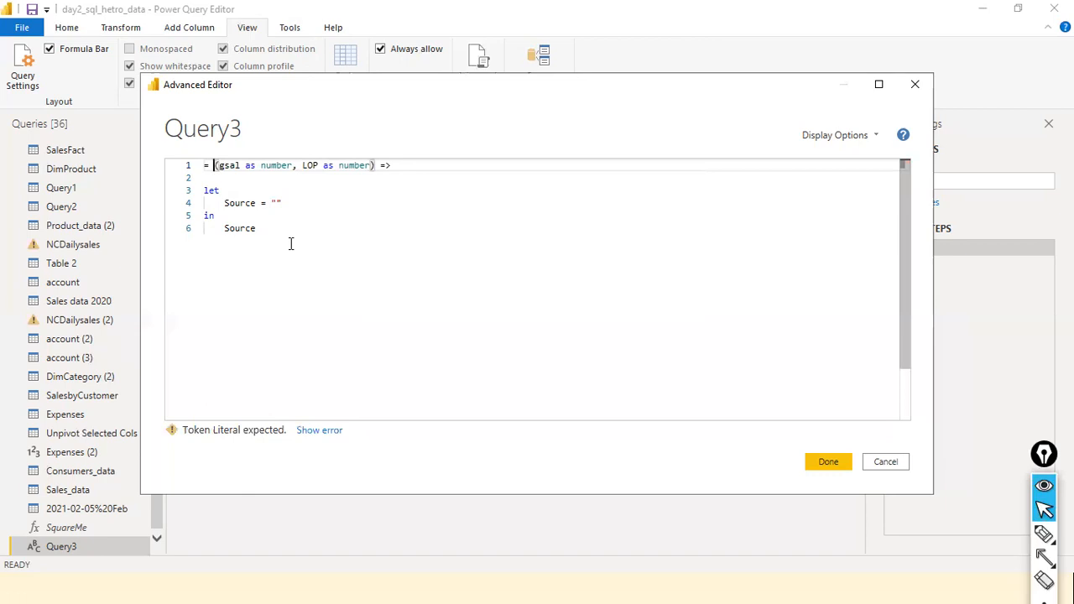
Step: Replace the Source line in the let block with netSal = (gsal - LOP )
key(Down)
key(Down)
key(Down)
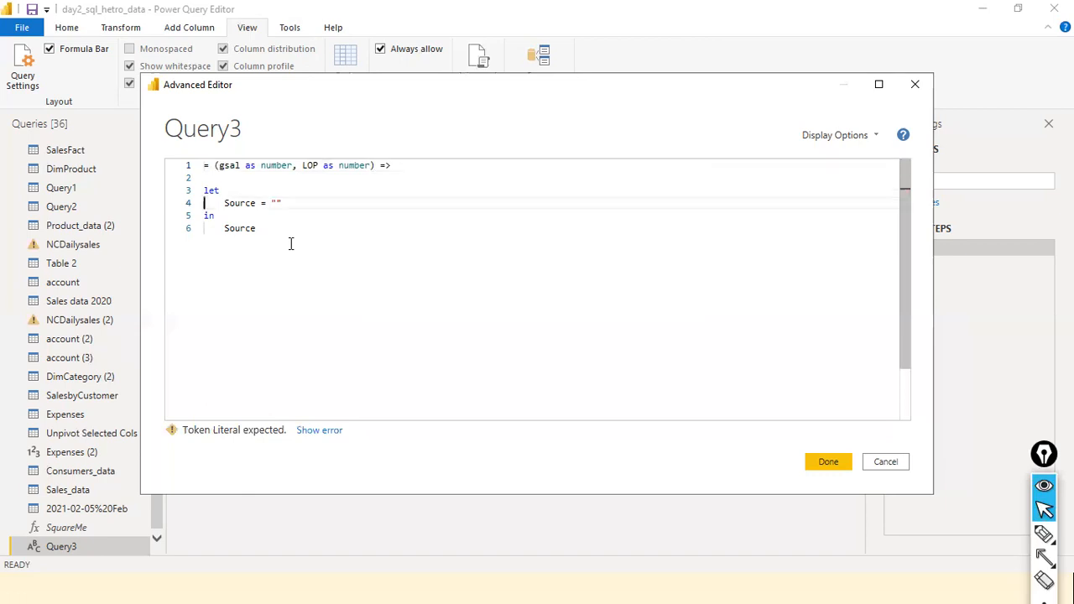
key(Home)
key(ctrl+shift+Right)
key(shift+End)
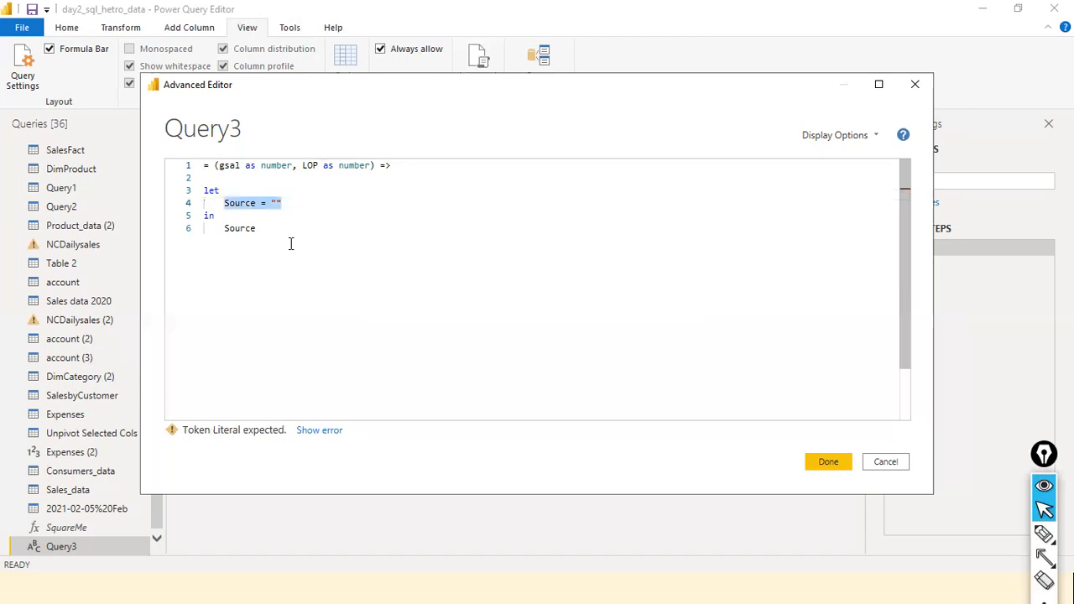
key(BackSpace)
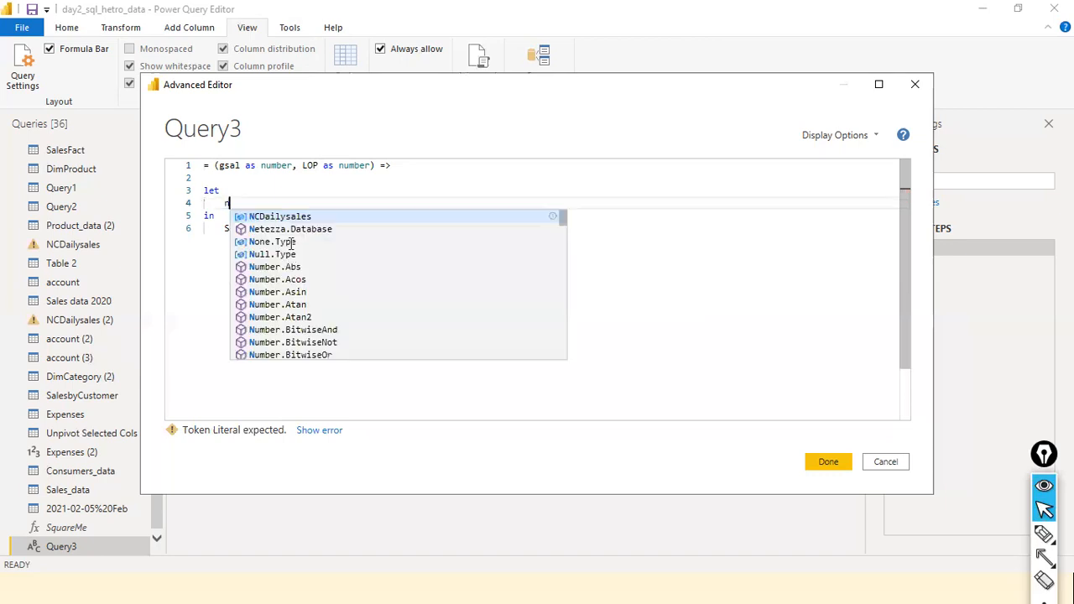
key(Escape)
text(netSal)
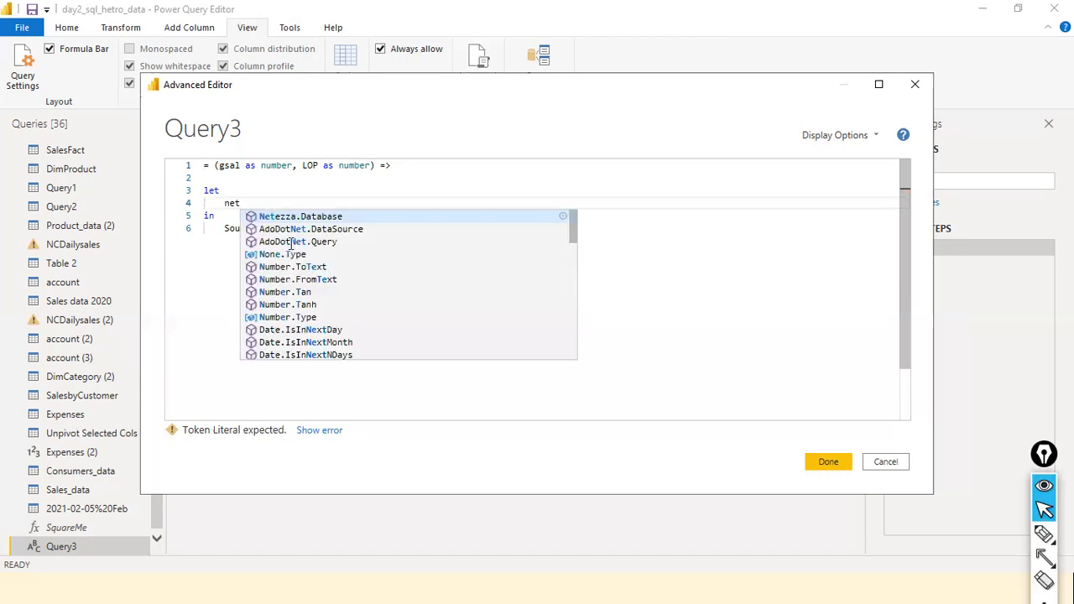
text((gsal - LOP)
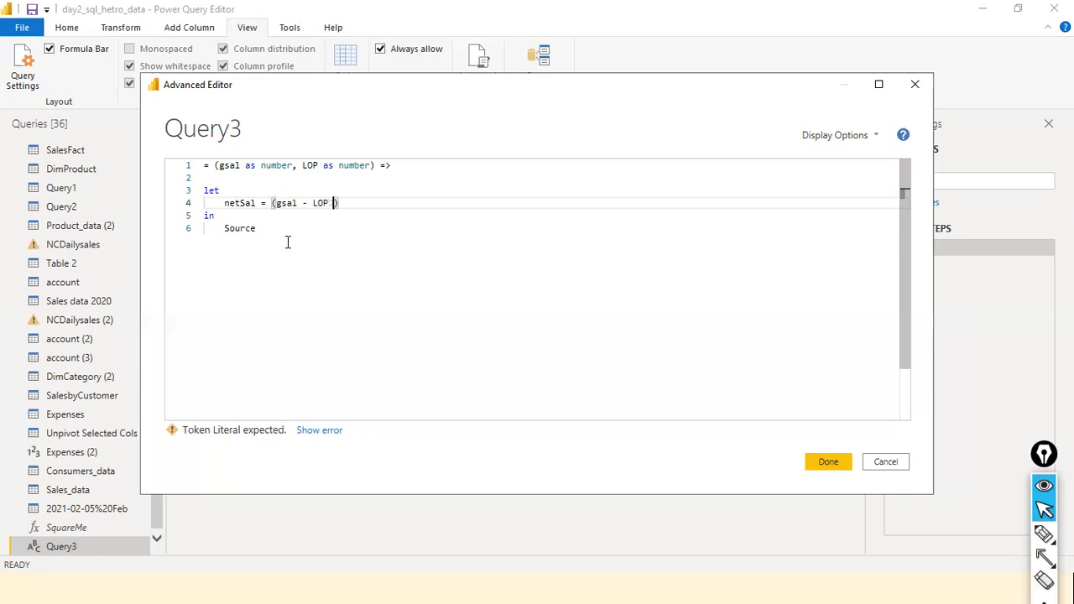
Step: Make the in block return netSal instead of Source
click(287, 242)
double_click(287, 242)
text(netS)
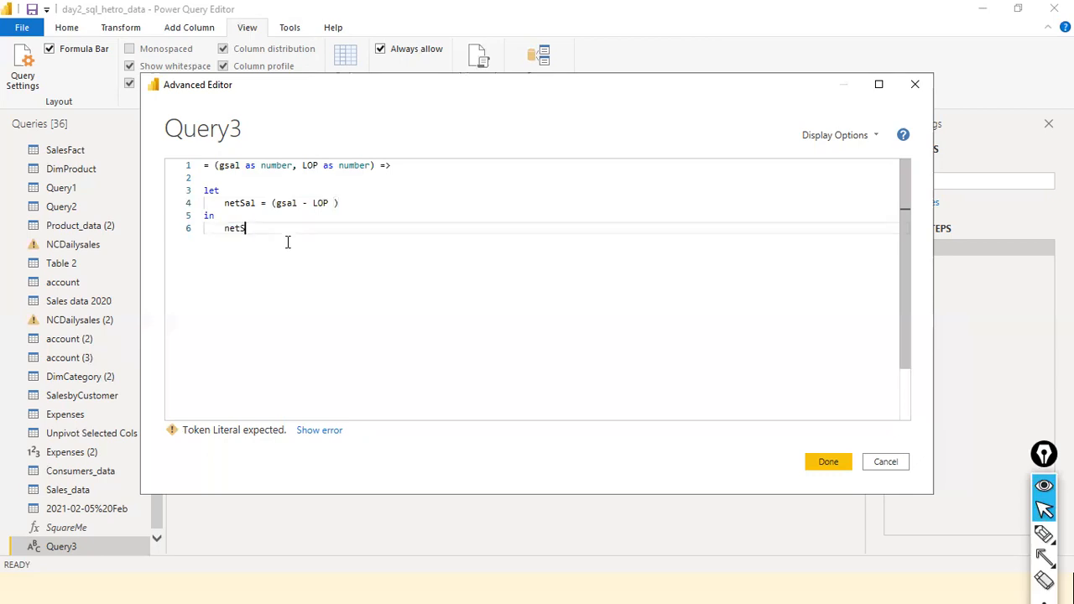
text(al)
Step: Remove the blank line between the function header and let, and apply the code to the query
drag(339, 203, 271, 205)
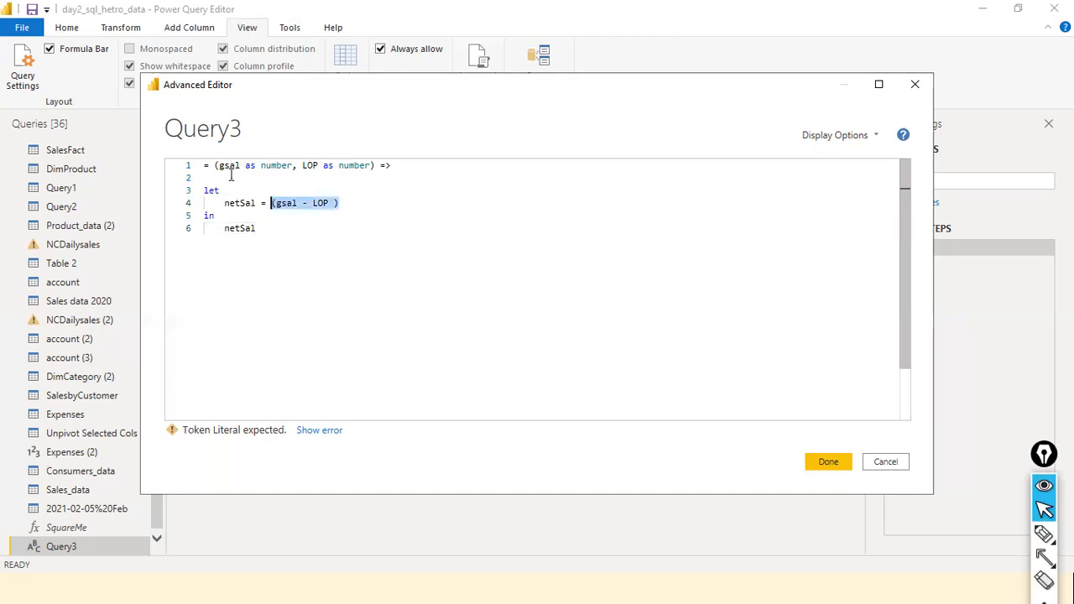
click(453, 193)
key(Up)
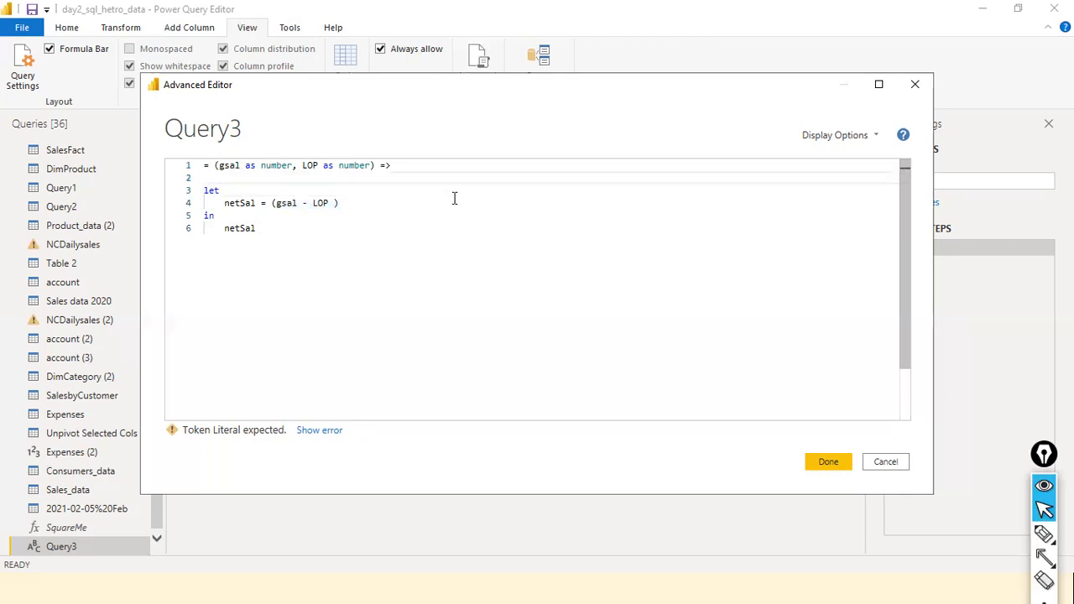
key(Delete)
double_click(319, 191)
click(278, 189)
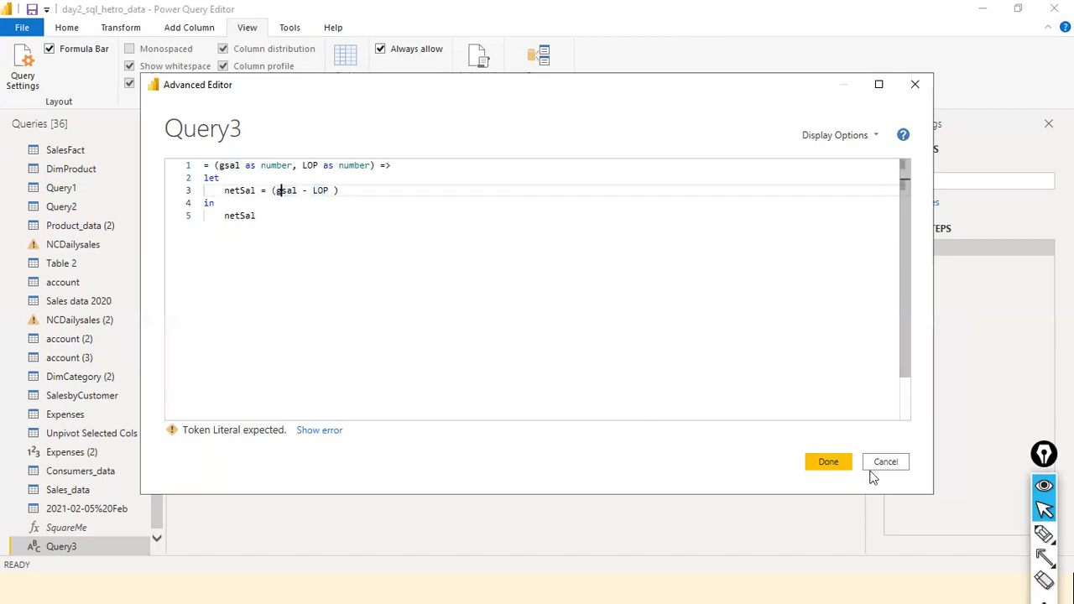
click(835, 461)
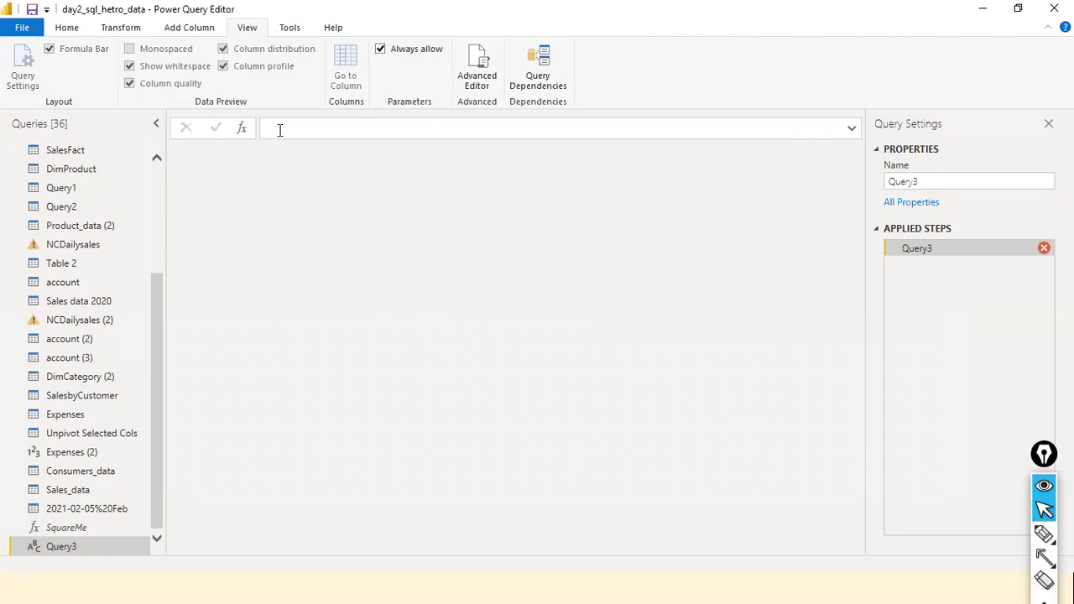
Step: Remove the duplicate equals sign at the start of Query3's formula and commit the formula
drag(282, 129, 265, 131)
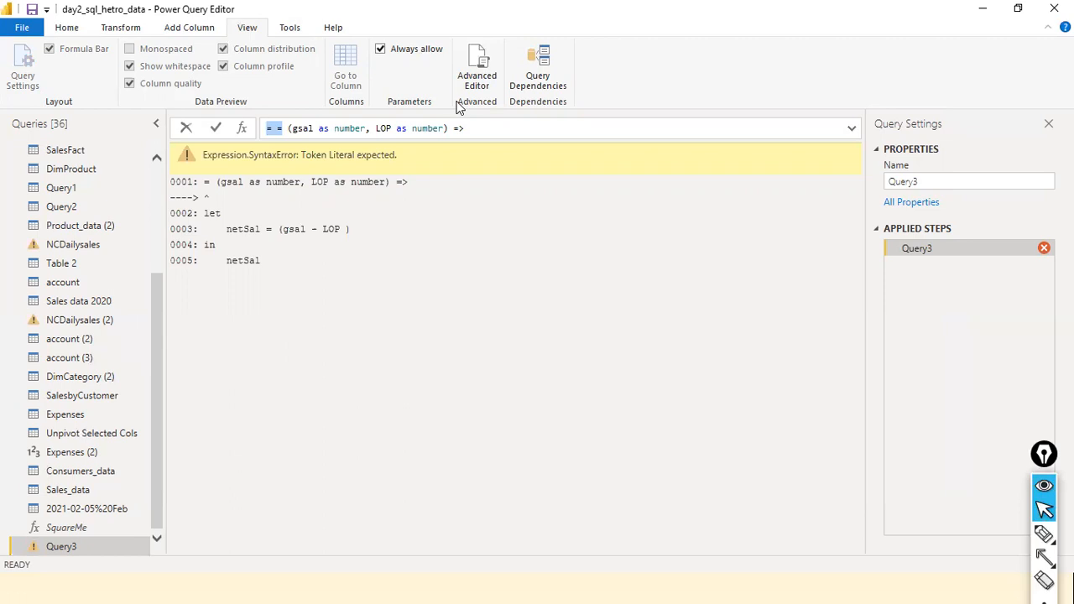
text(=)
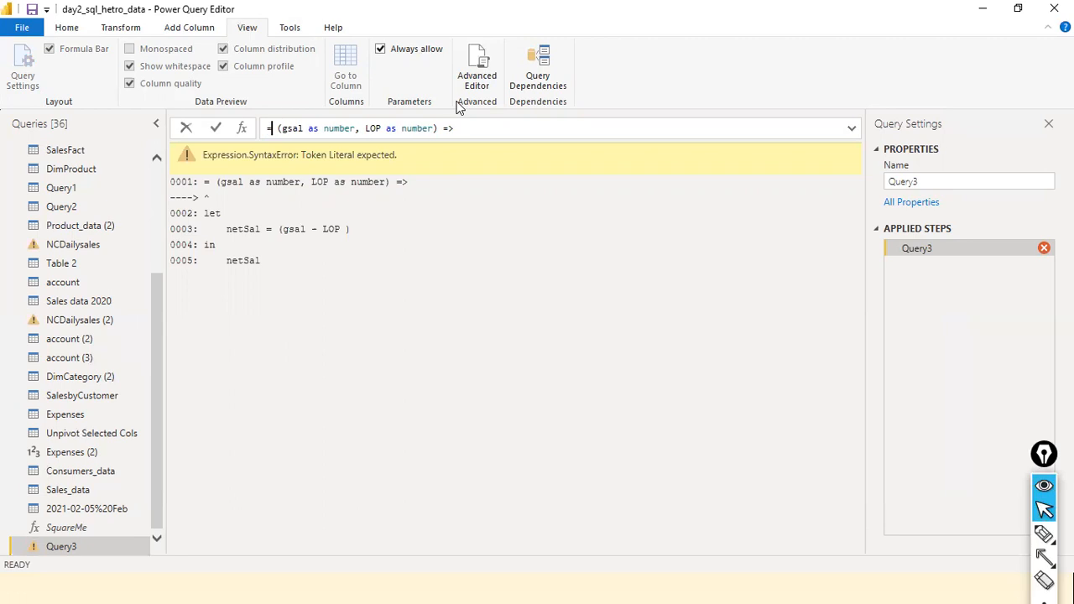
key(End)
key(Return)
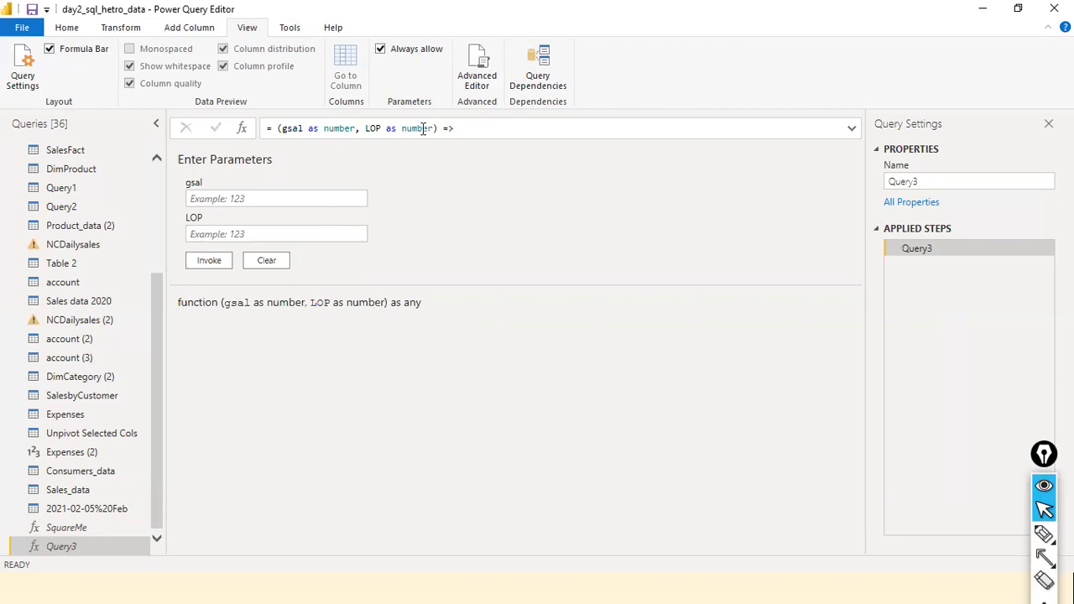
Step: Enter 100000 for the gsal parameter and 20000 for the LOP parameter of the function
click(229, 199)
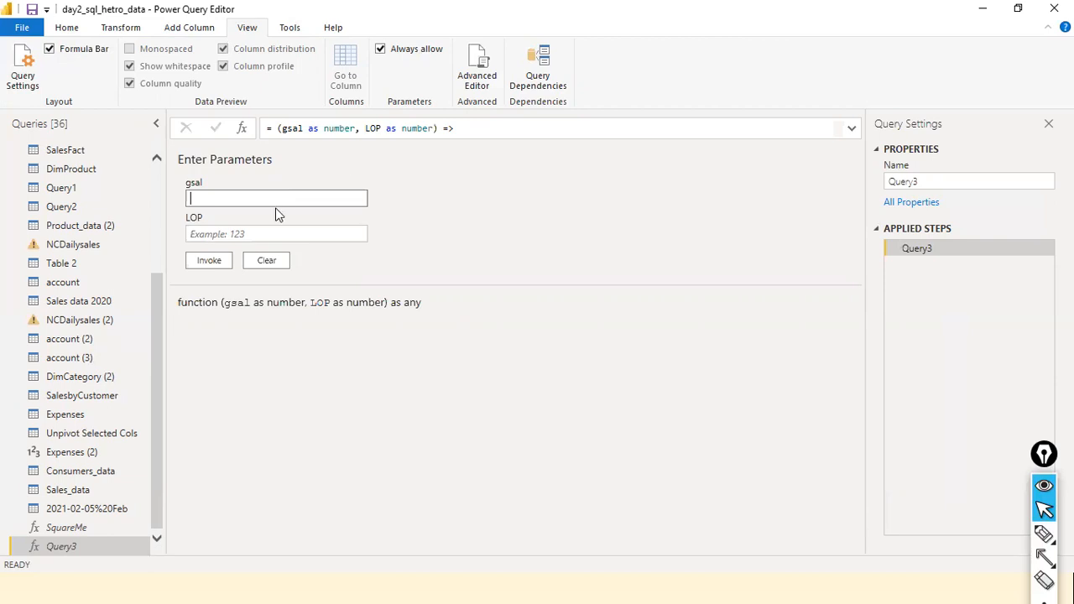
text(1000000)
key(BackSpace)
key(Tab)
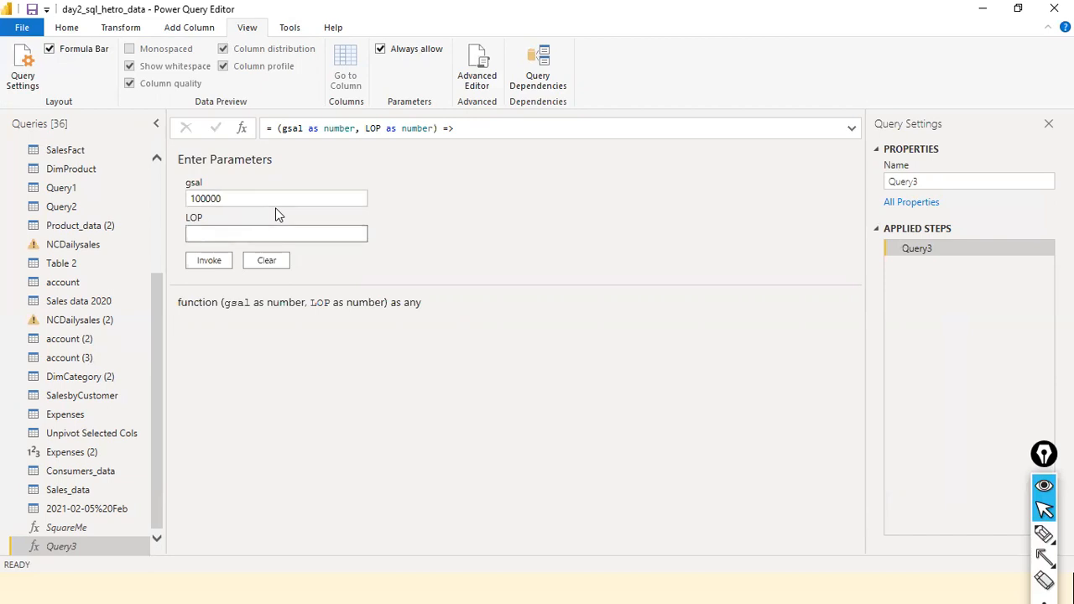
text(20000)
key(ctrl+shift+4)
drag(212, 193, 287, 136)
drag(205, 238, 365, 138)
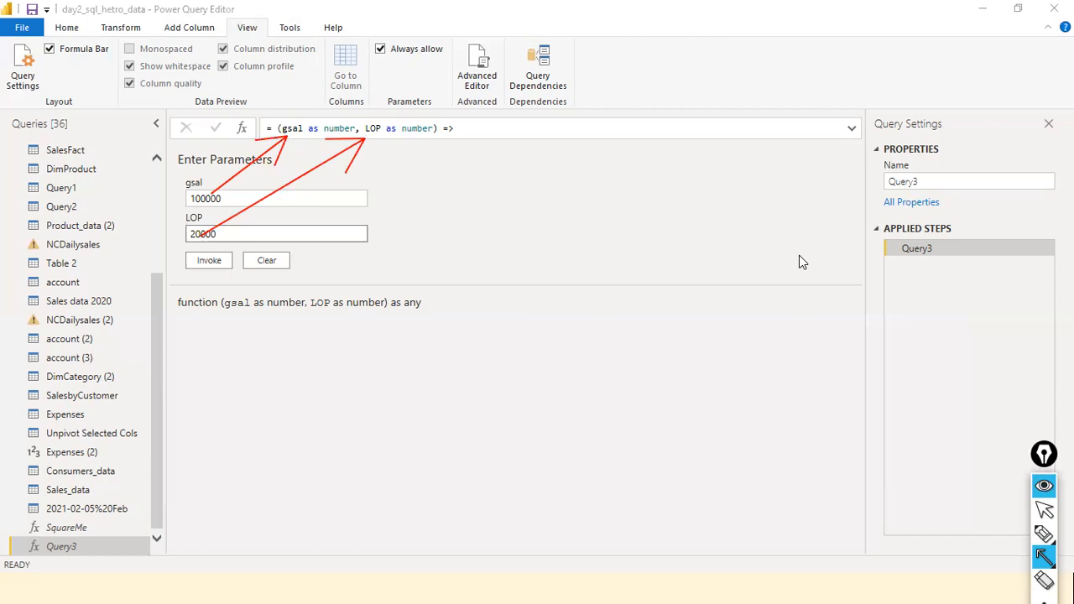
key(ctrl+shift+7)
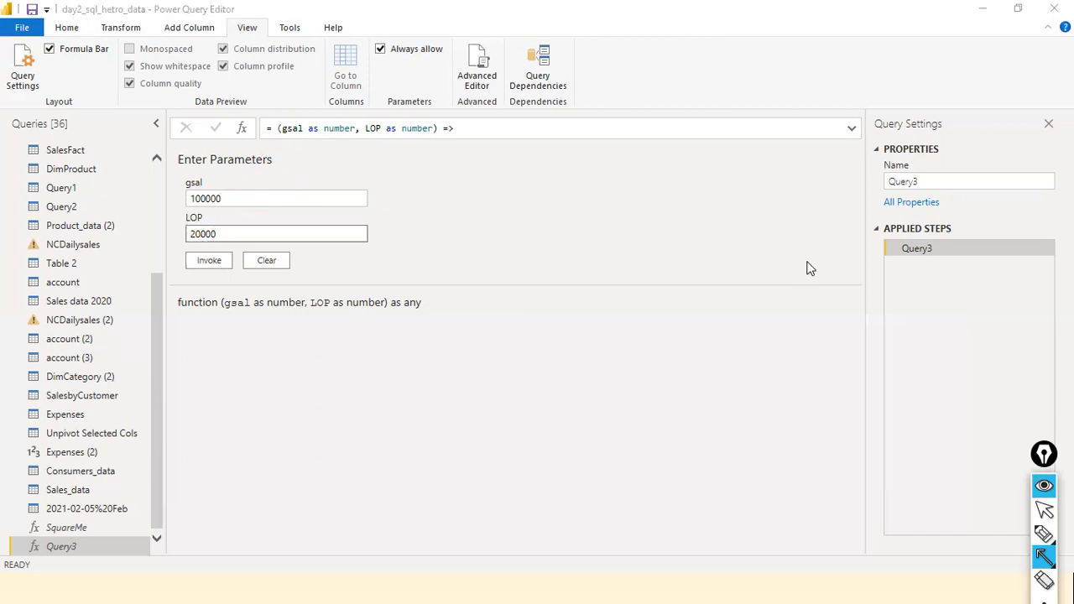
key(ctrl+shift+1)
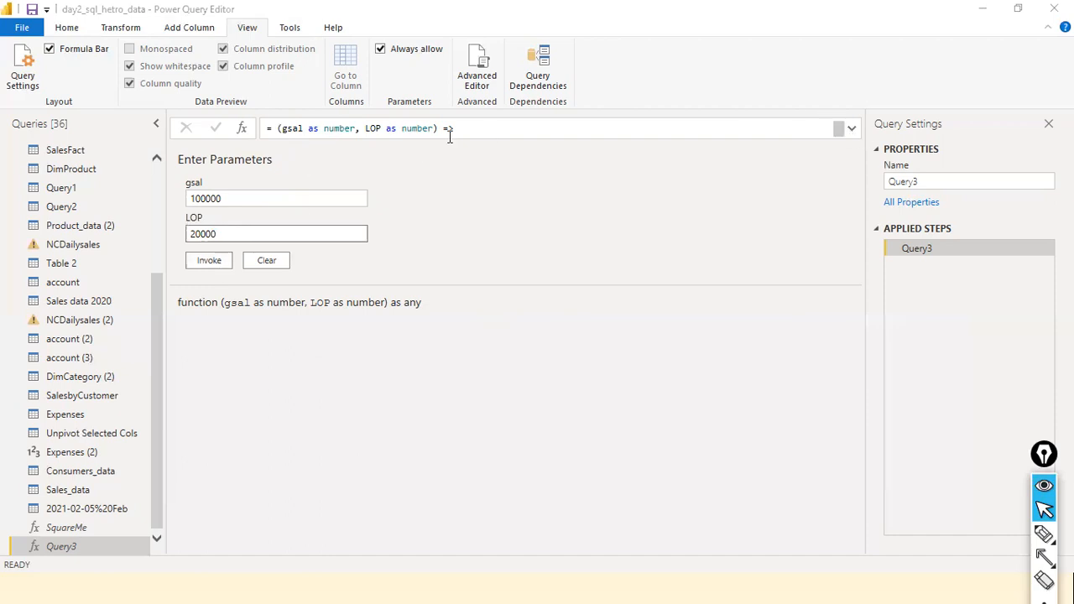
Step: Expand the formula to show the function's full code, review it in the Advanced Editor and close it unchanged
click(852, 131)
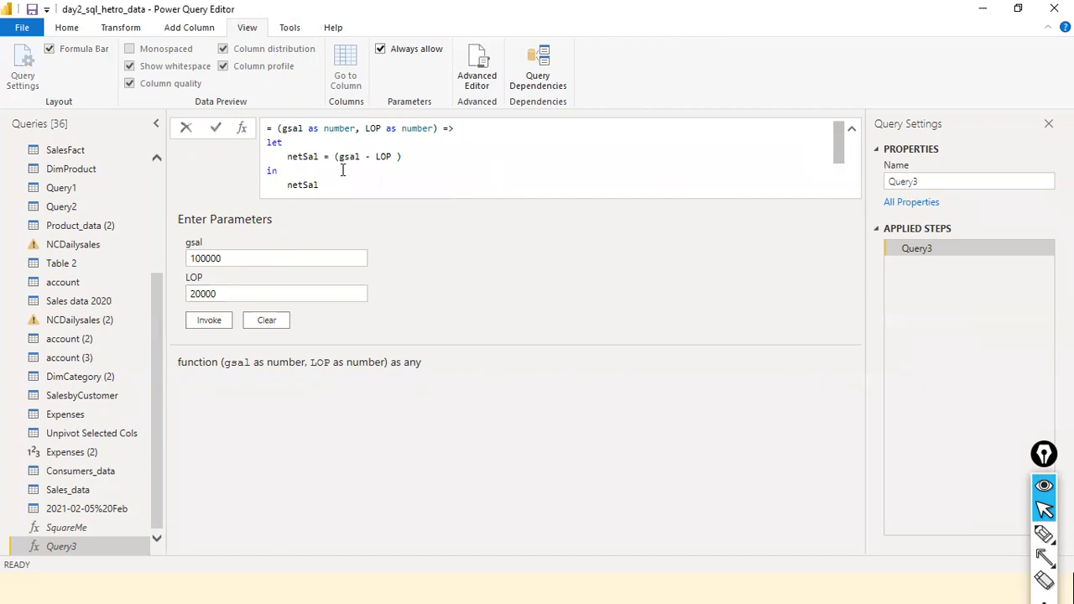
key(ctrl+a)
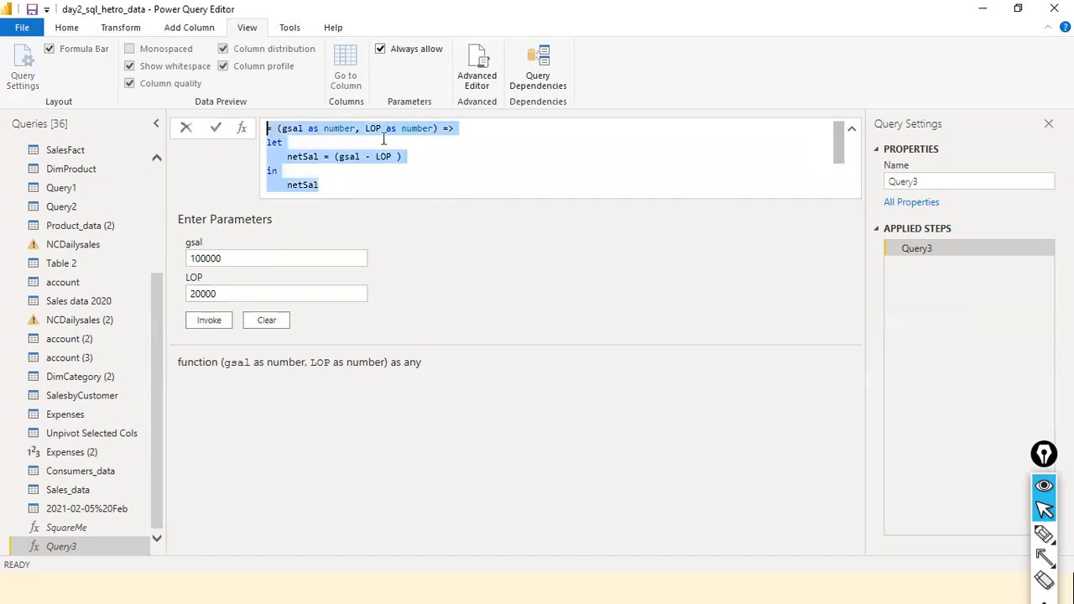
click(472, 101)
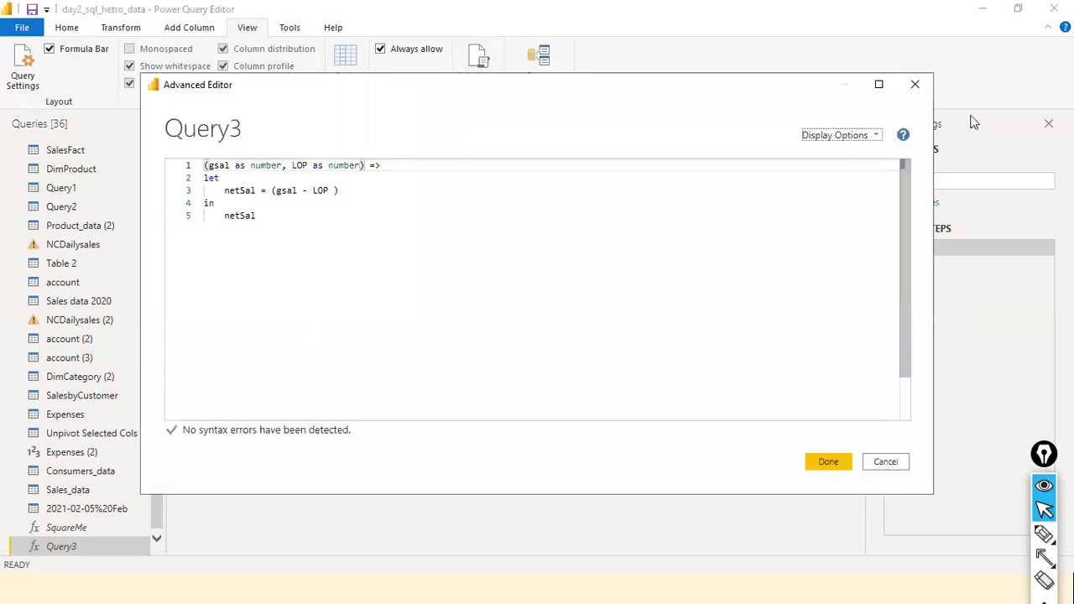
click(914, 84)
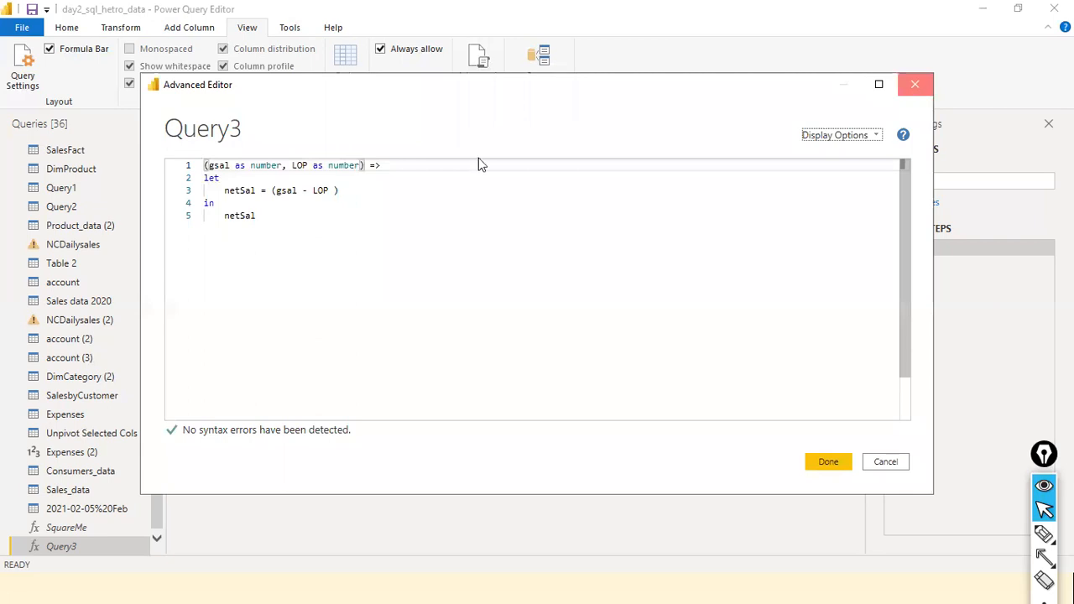
Step: Invoke the Query3 function with the entered gsal and LOP values
click(348, 189)
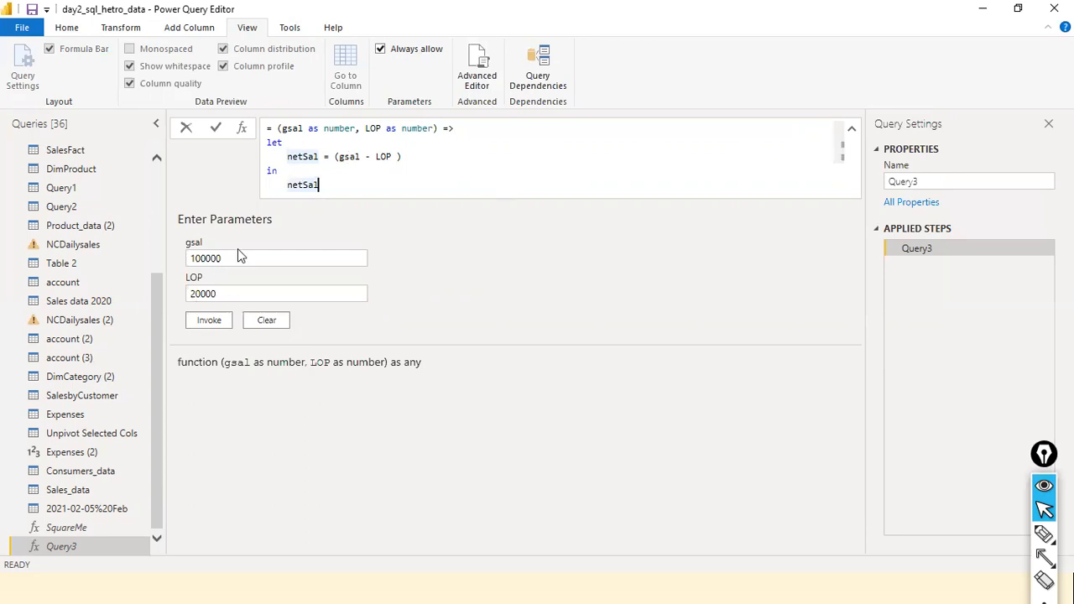
click(226, 339)
click(210, 322)
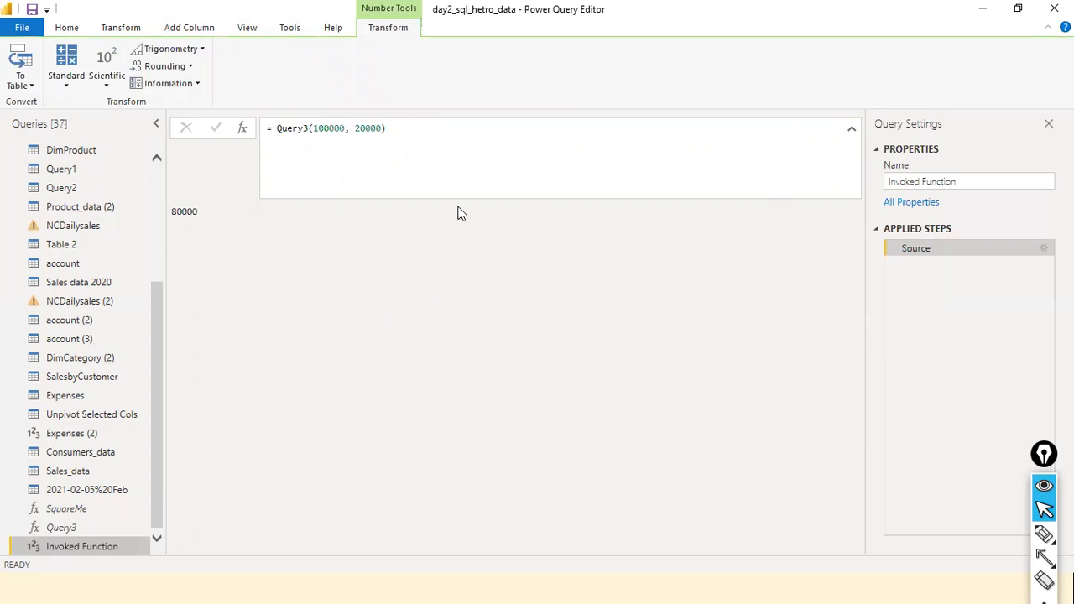
Step: Rename the Query3 function as calcNetSal
right_click(85, 549)
click(47, 529)
click(52, 528)
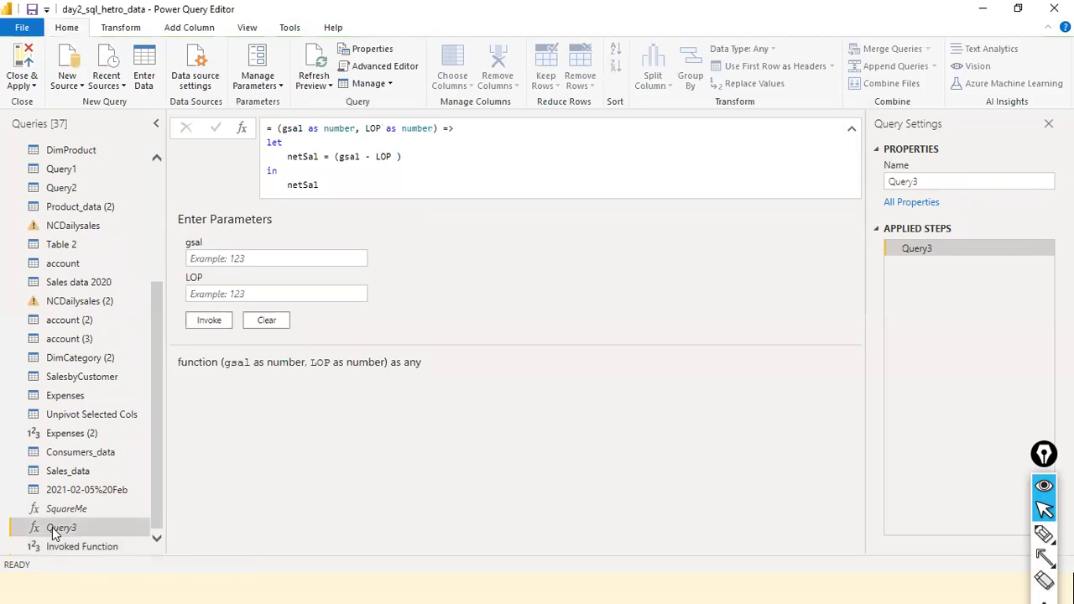
double_click(52, 527)
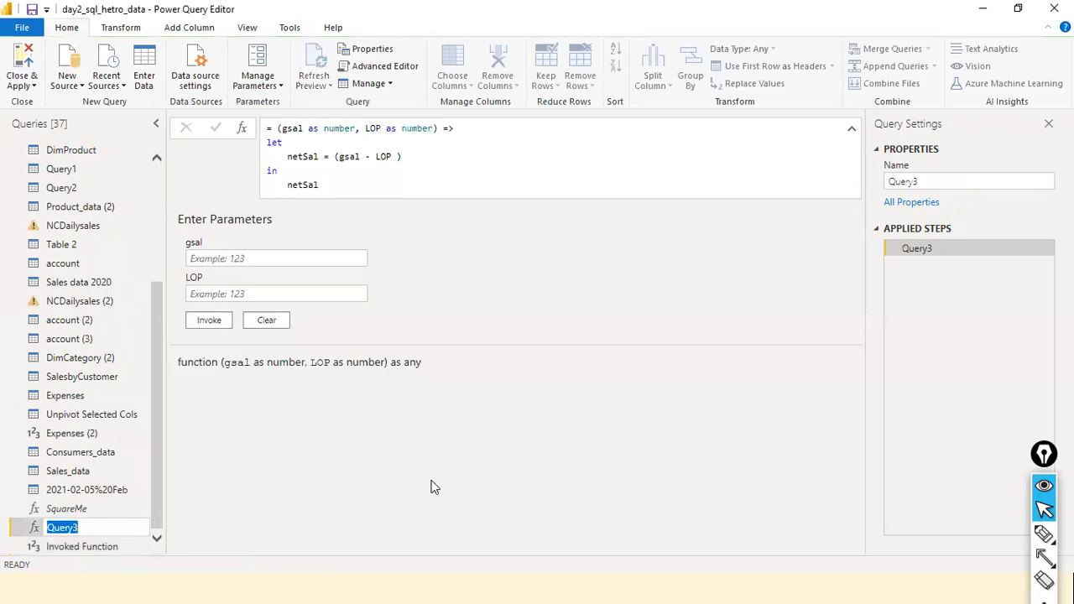
text(fcac)
key(BackSpace)
key(BackSpace)
key(BackSpace)
key(BackSpace)
text(CalcNetSal)
key(Delete)
text(c)
key(Return)
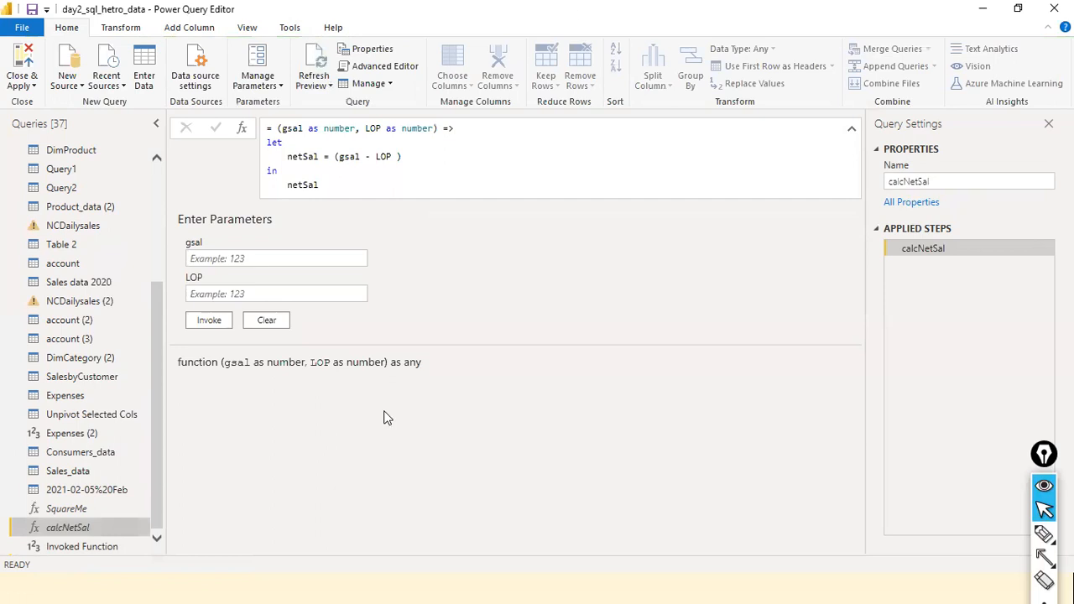
scroll(94, 417, up, 3)
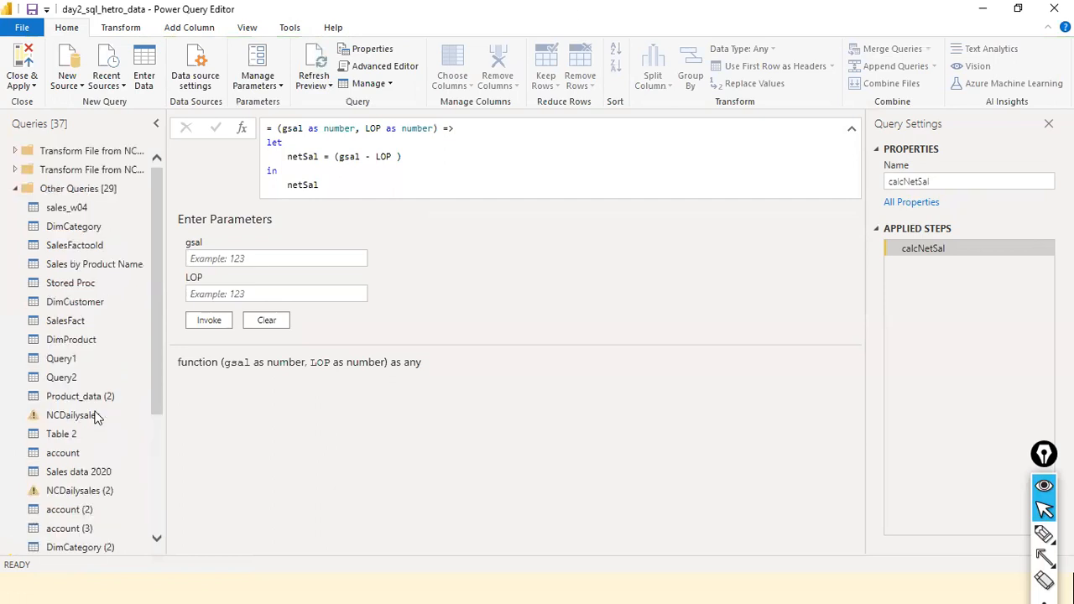
scroll(95, 416, down, 3)
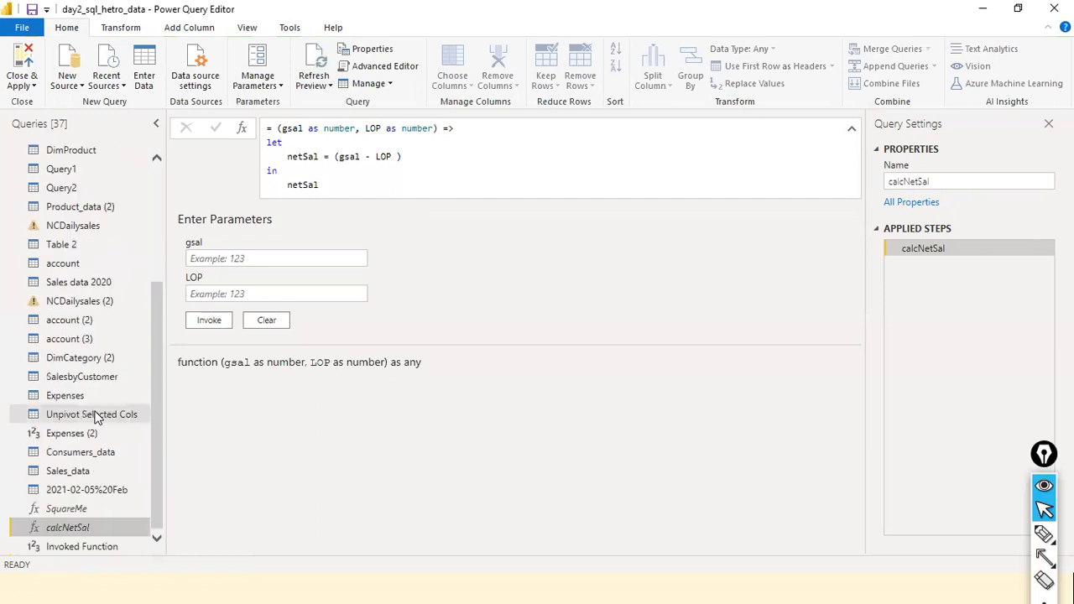
scroll(95, 417, up, 3)
scroll(95, 416, down, 1)
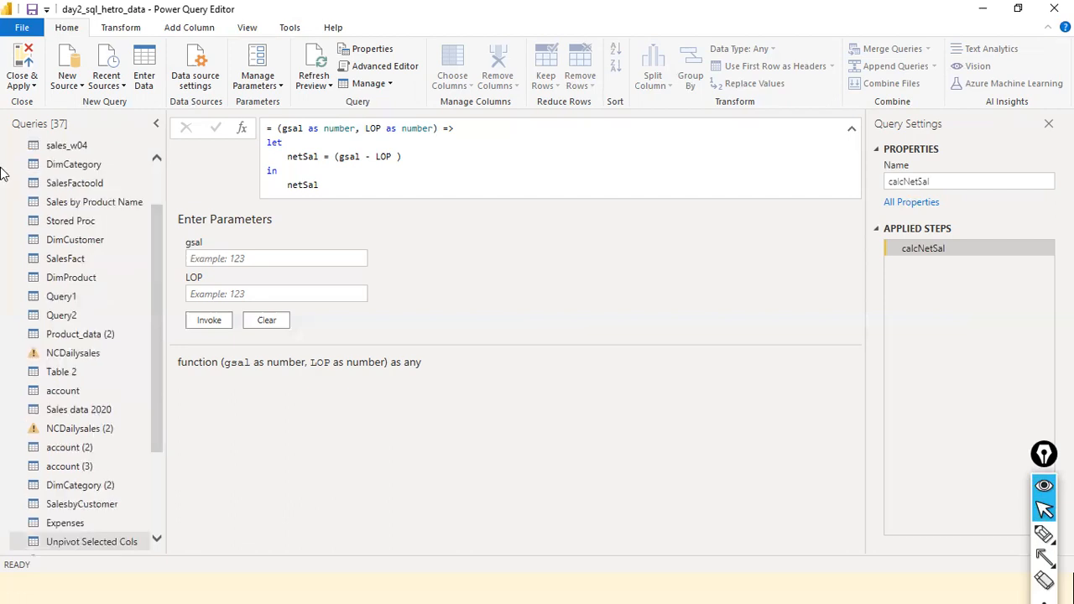
scroll(95, 416, down, 2)
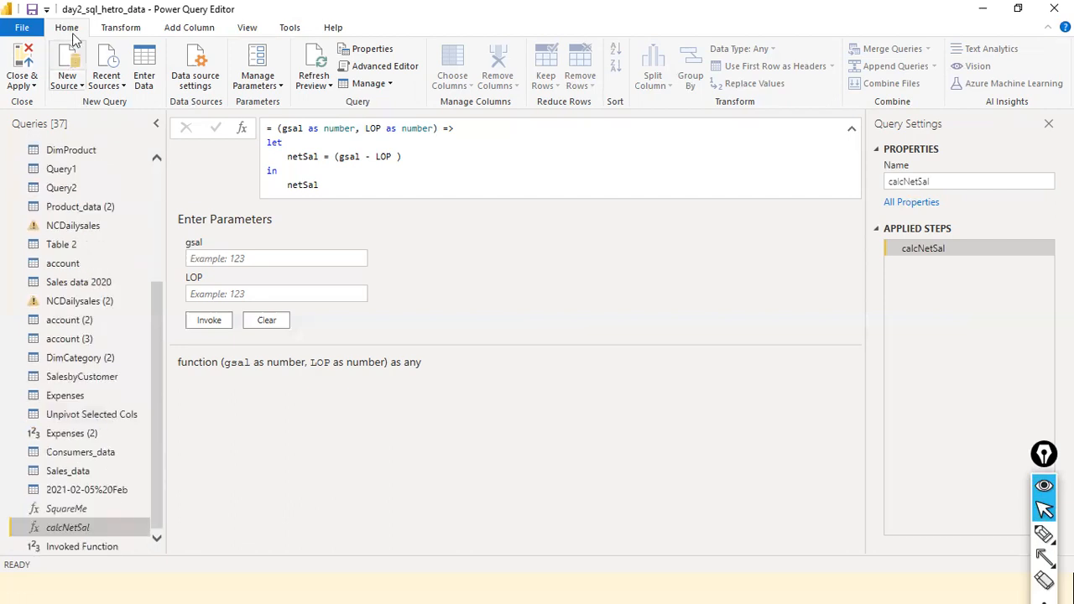
click(80, 85)
click(79, 130)
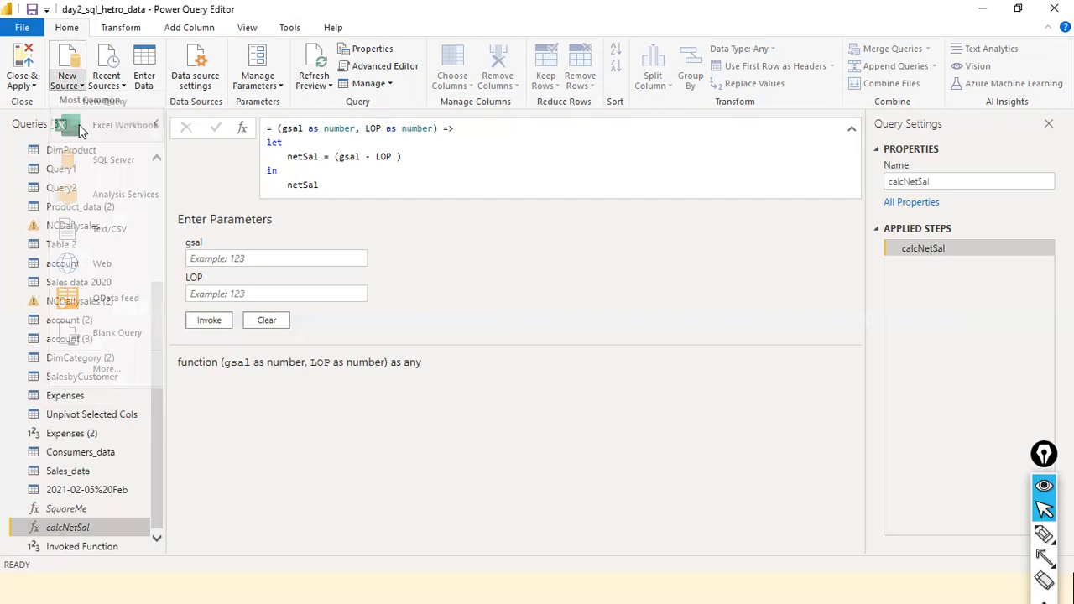
click(498, 347)
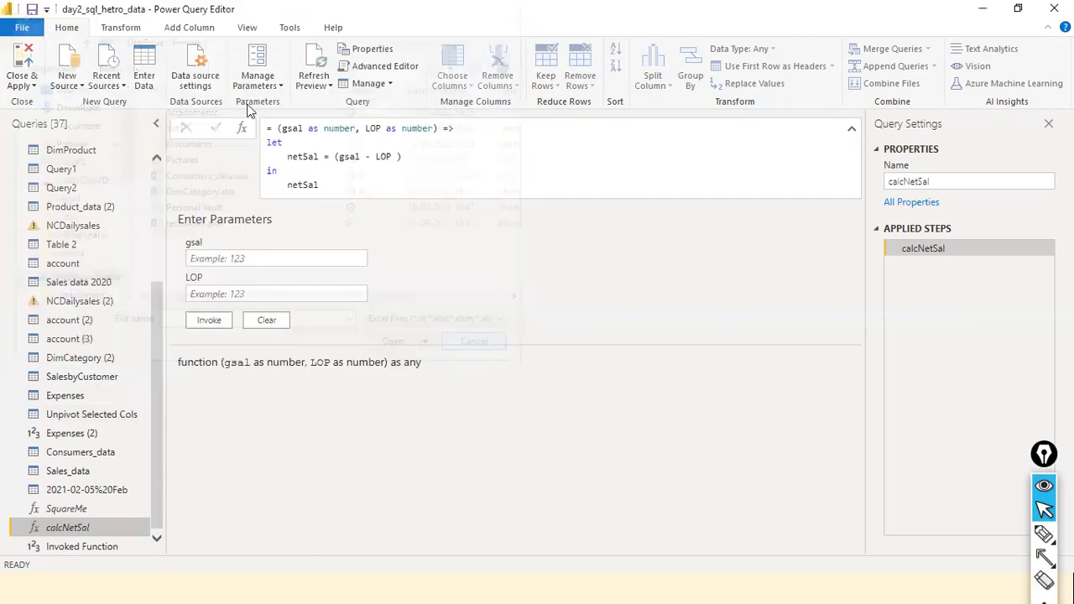
Step: Browse the dat1 folder on Local Disk (D:) for an employee Excel workbook to import, and cancel the selection
click(81, 84)
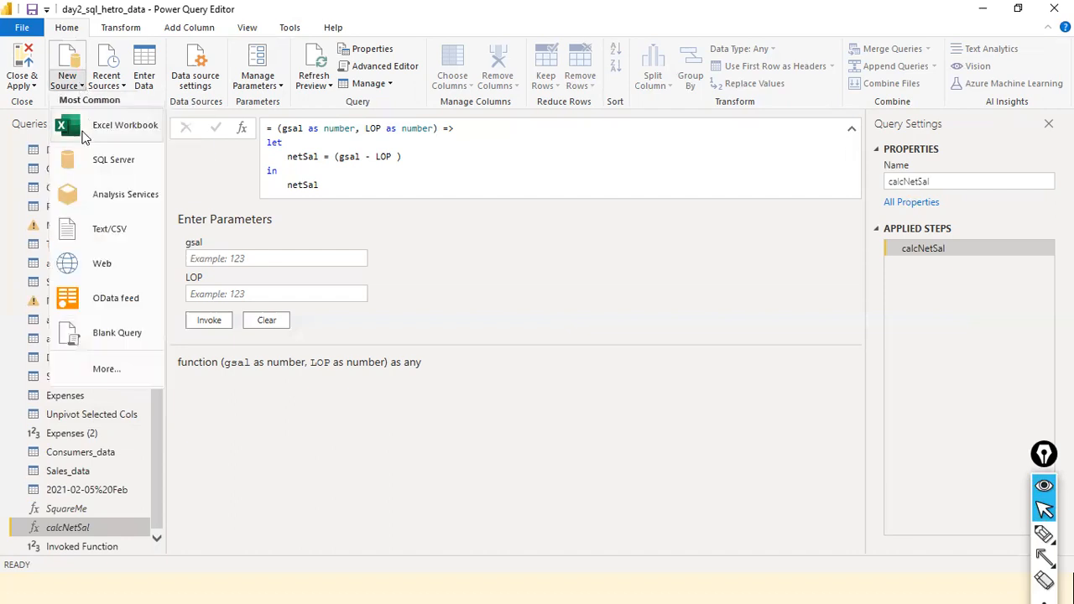
click(83, 134)
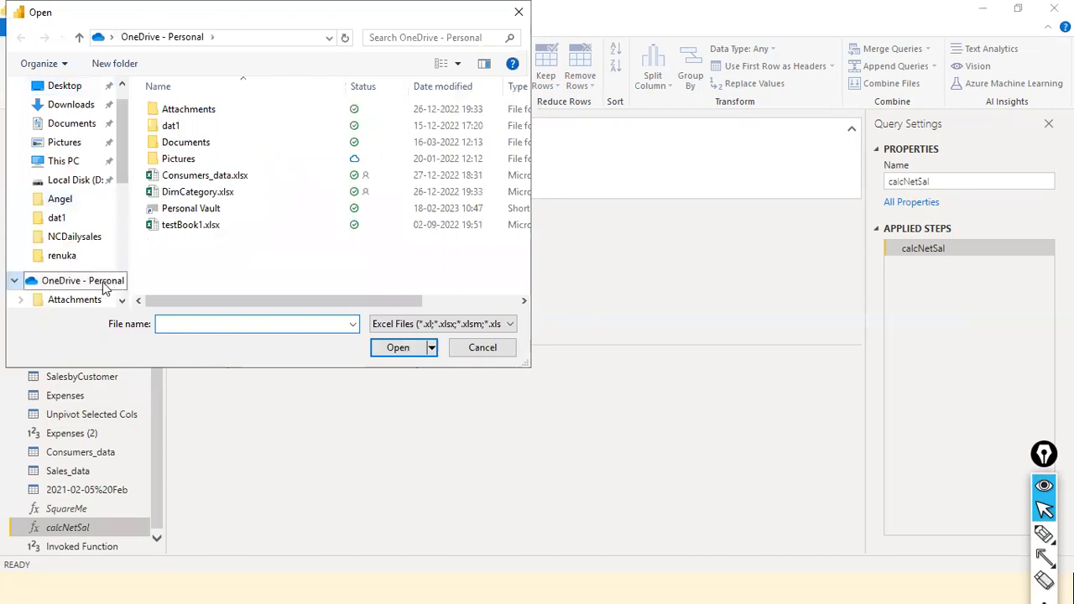
scroll(104, 287, down, 2)
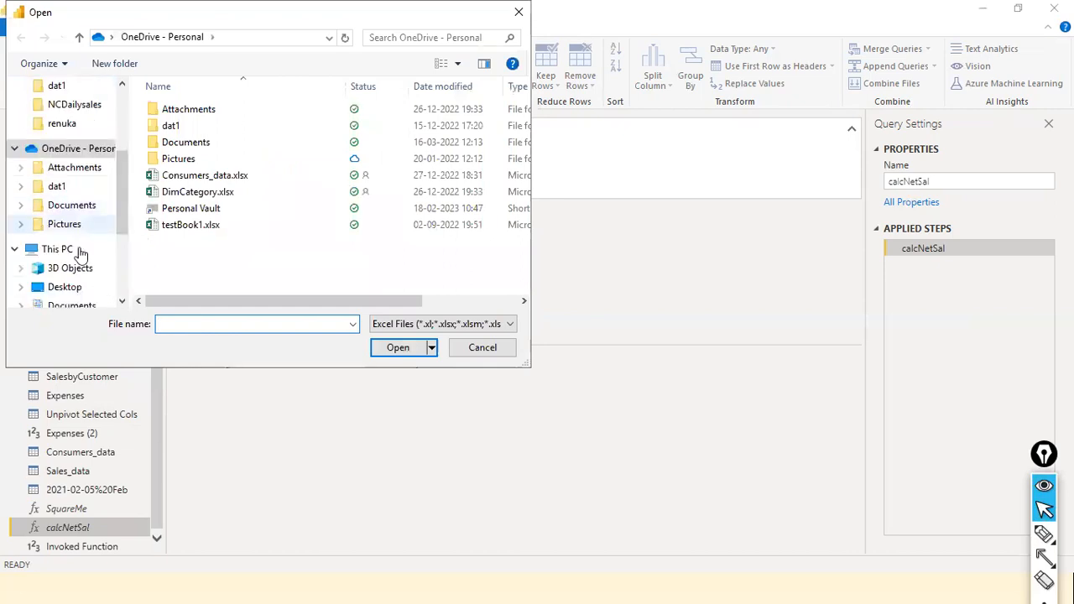
scroll(78, 207, down, 1)
scroll(78, 207, down, 1)
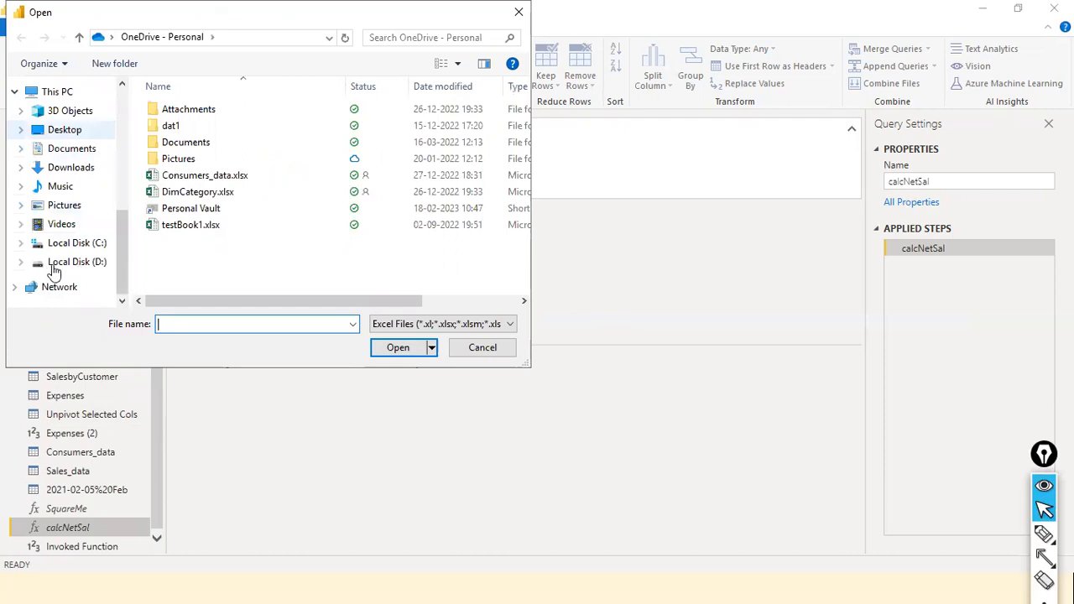
click(52, 265)
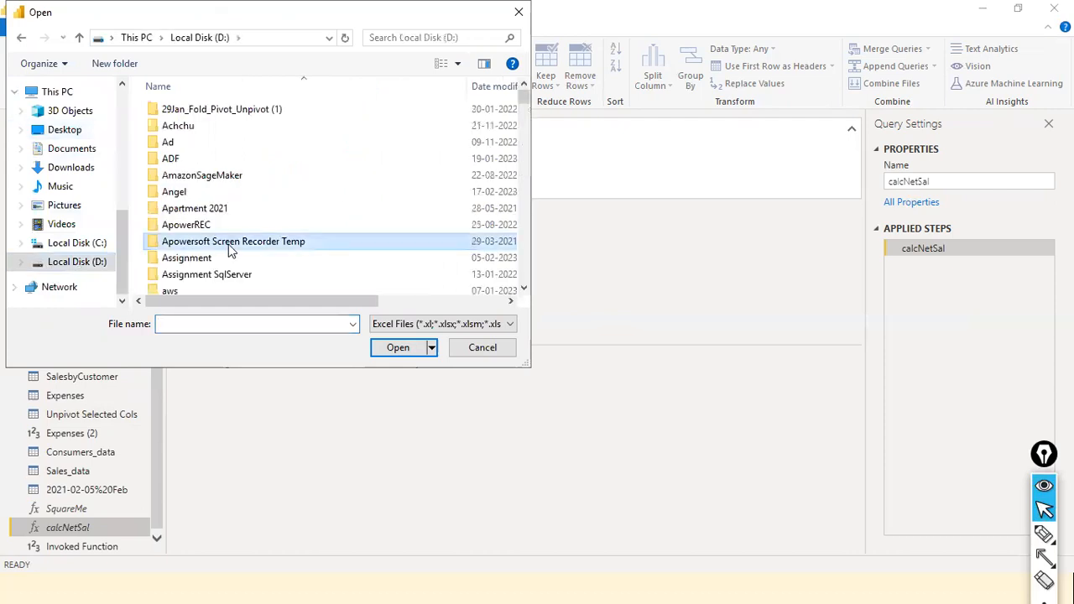
scroll(222, 247, down, 5)
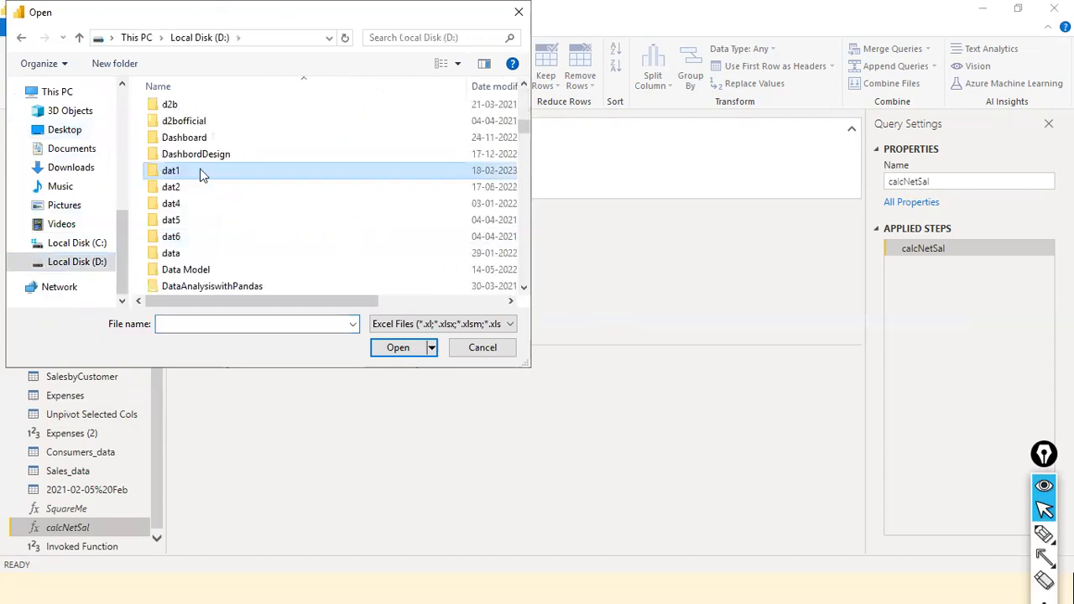
double_click(202, 172)
click(201, 175)
scroll(202, 174, down, 10)
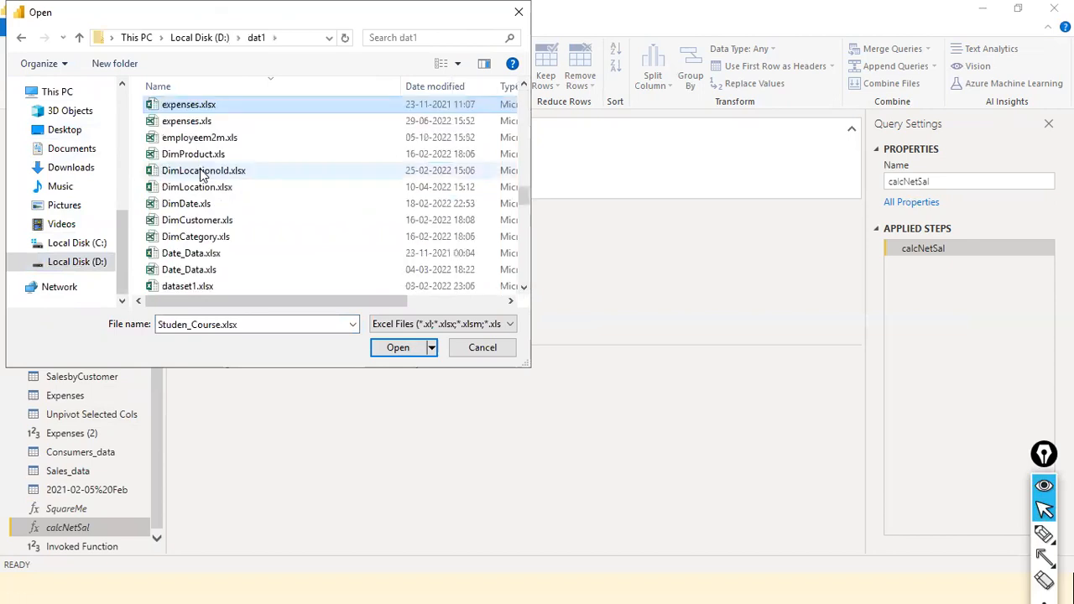
key(Down)
key(Down)
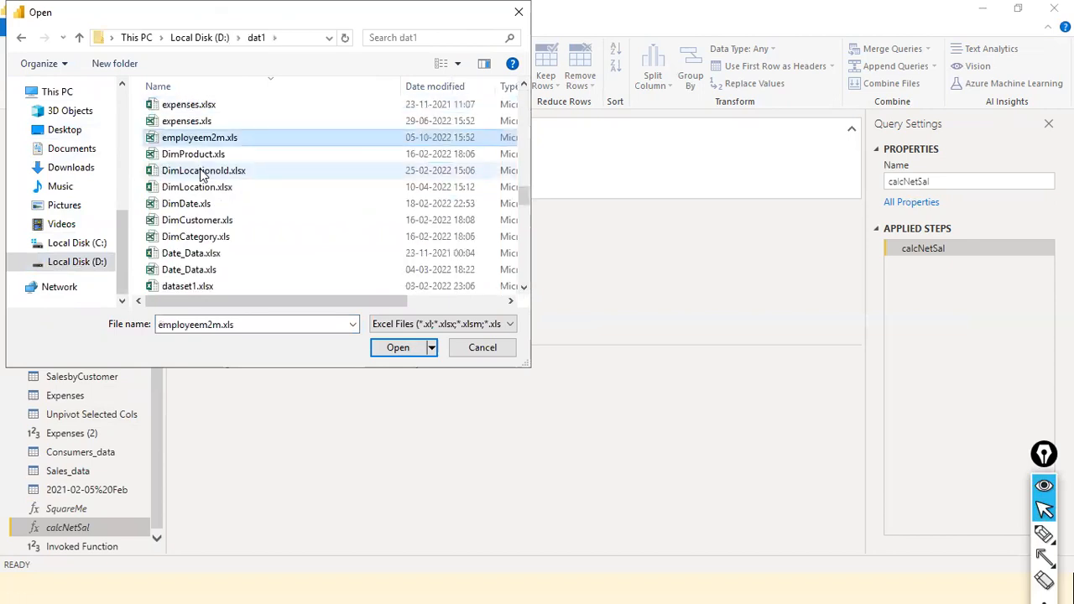
key(Escape)
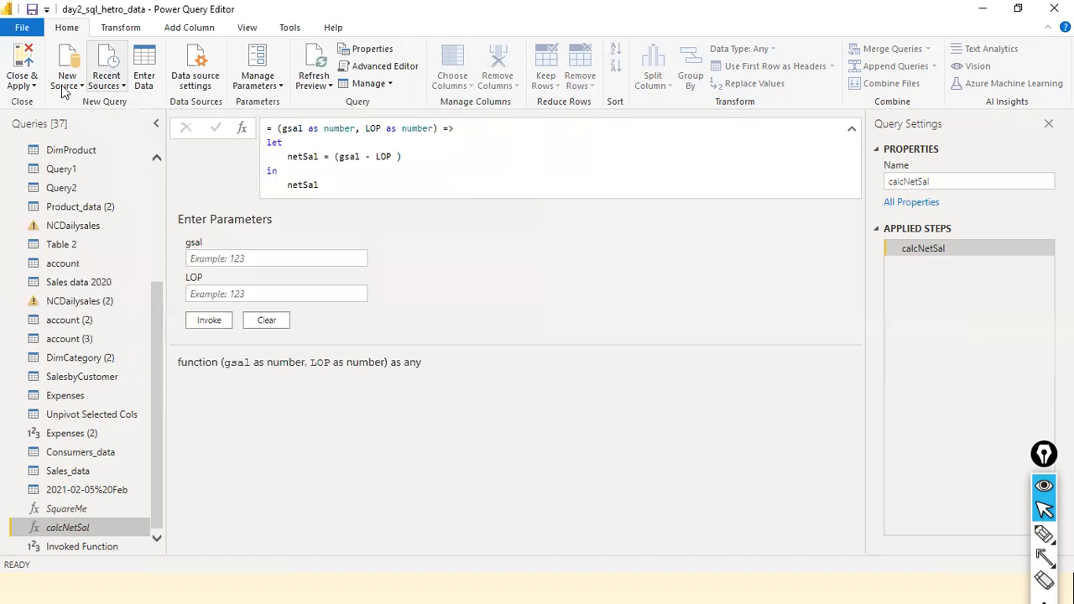
Step: Load emp.csv from the dat1 folder on Local Disk (D:) into the import preview as a text/CSV source
click(63, 85)
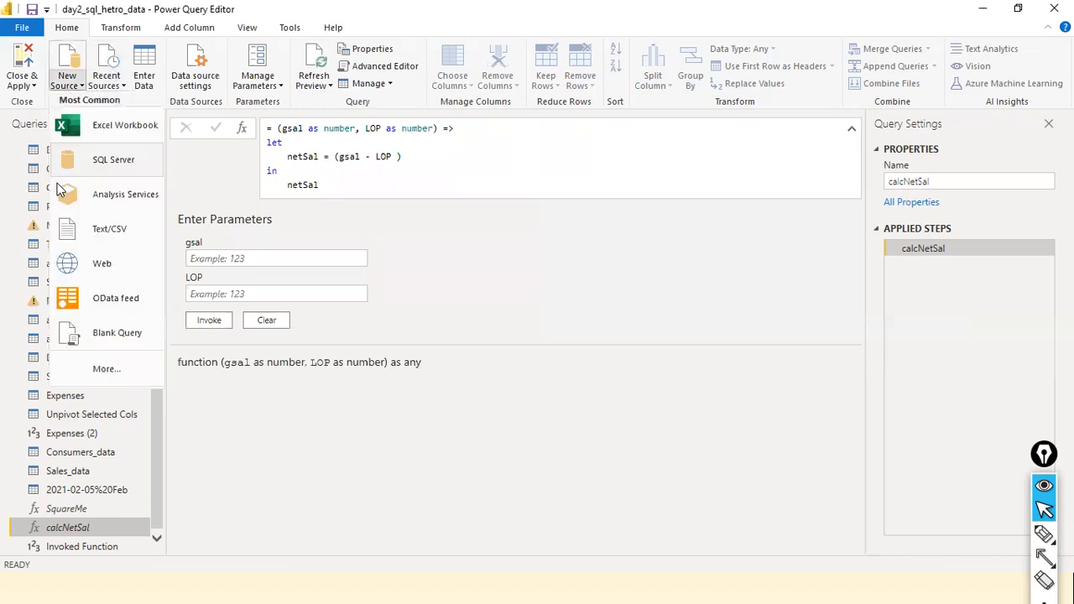
click(115, 236)
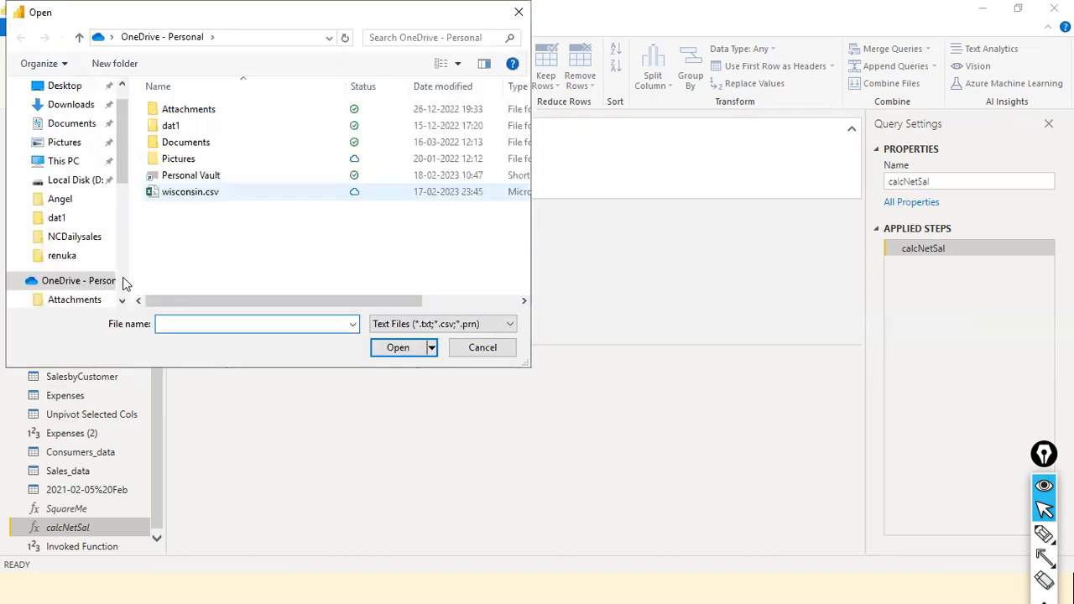
scroll(114, 280, down, 2)
scroll(115, 280, down, 2)
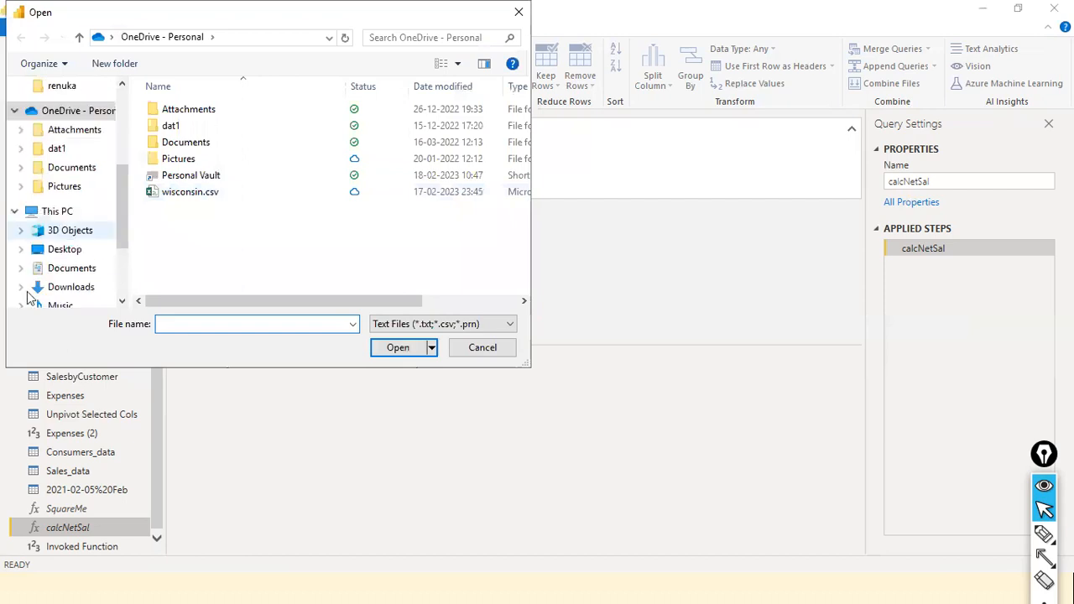
scroll(34, 290, down, 1)
scroll(67, 263, down, 1)
click(71, 262)
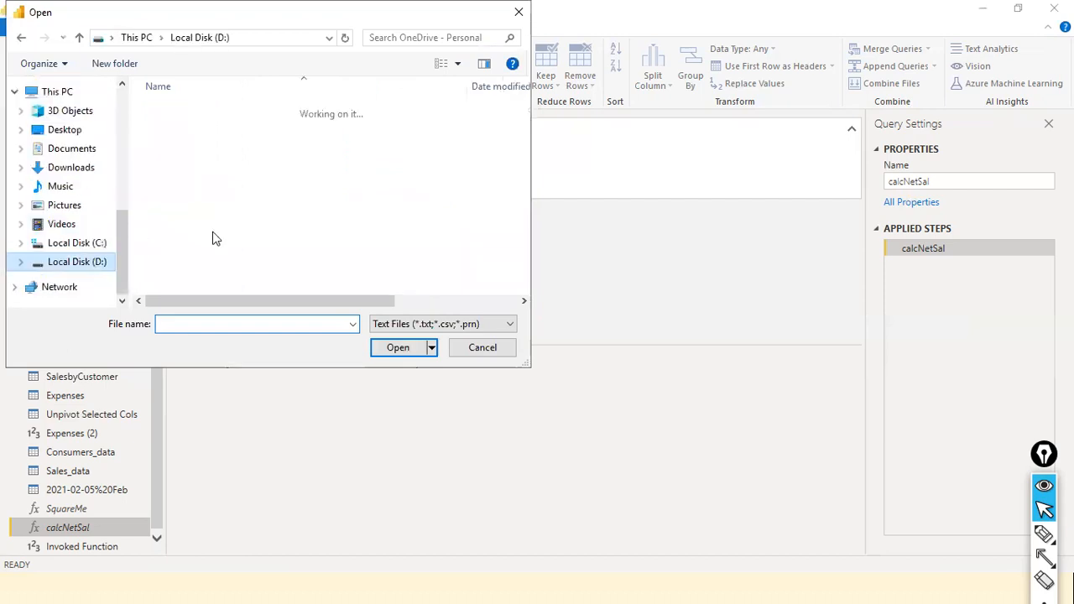
scroll(214, 239, down, 5)
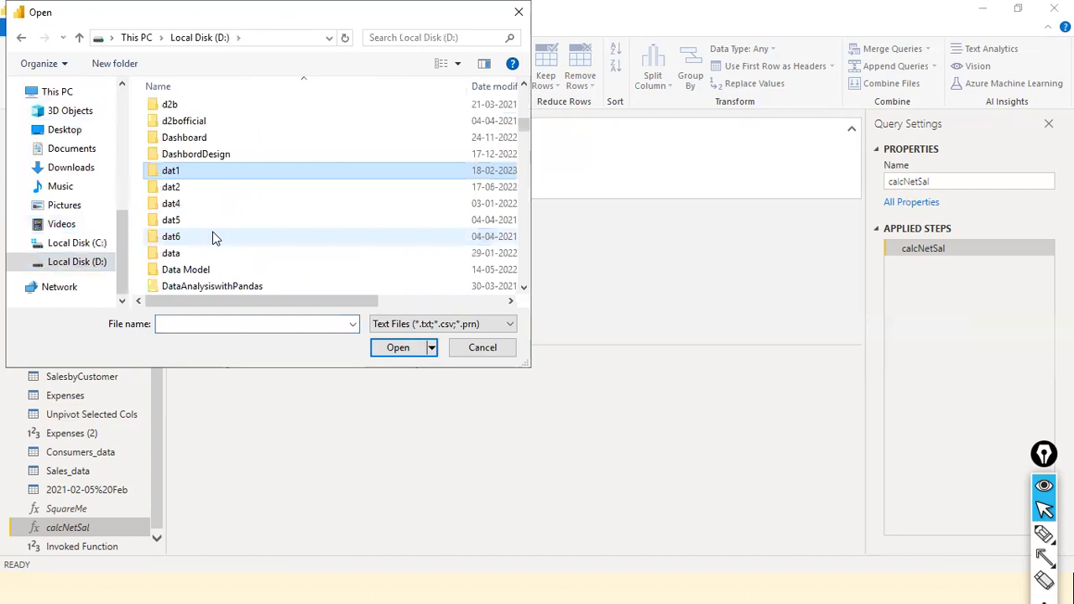
key(Return)
scroll(213, 239, down, 8)
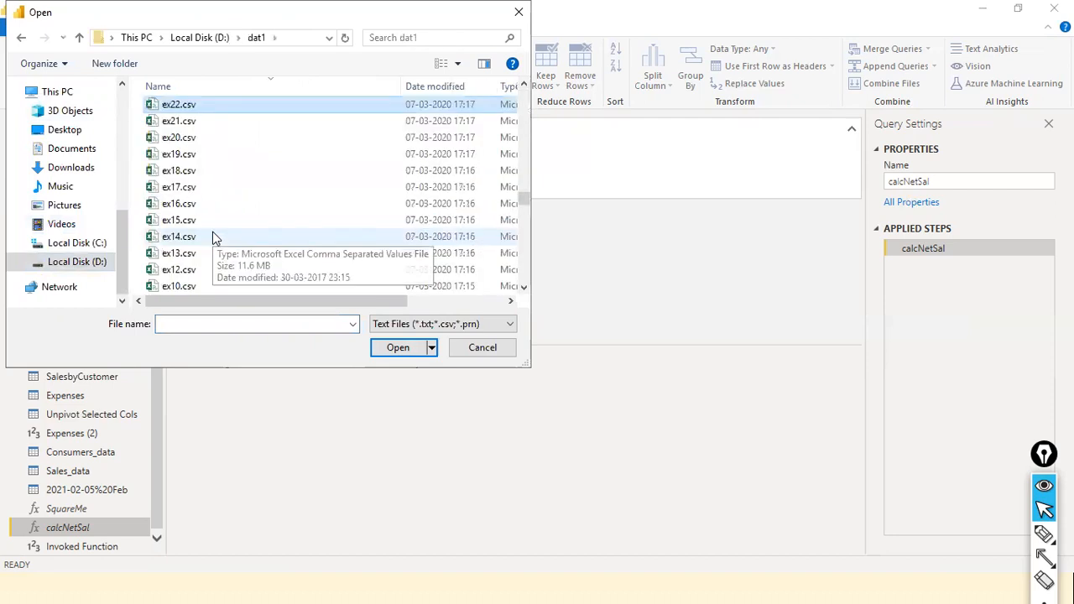
text(mp.csv)
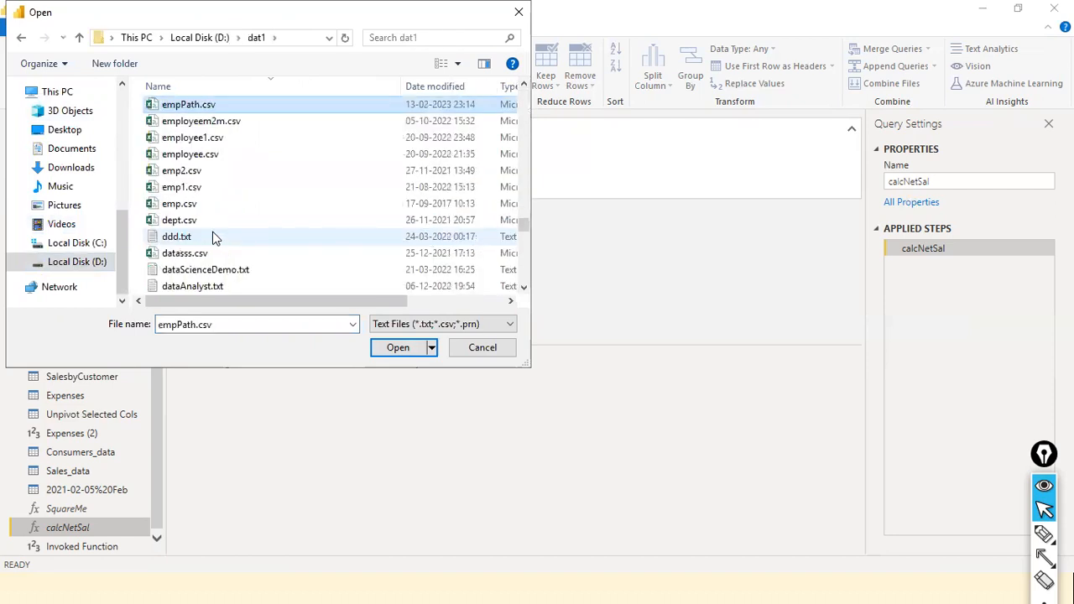
click(173, 205)
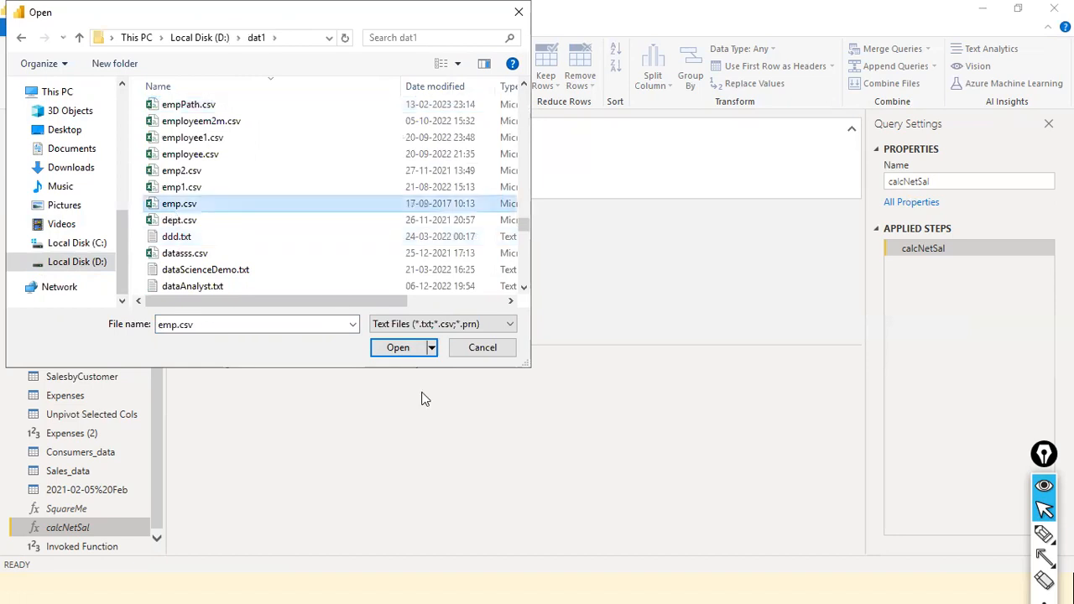
click(399, 348)
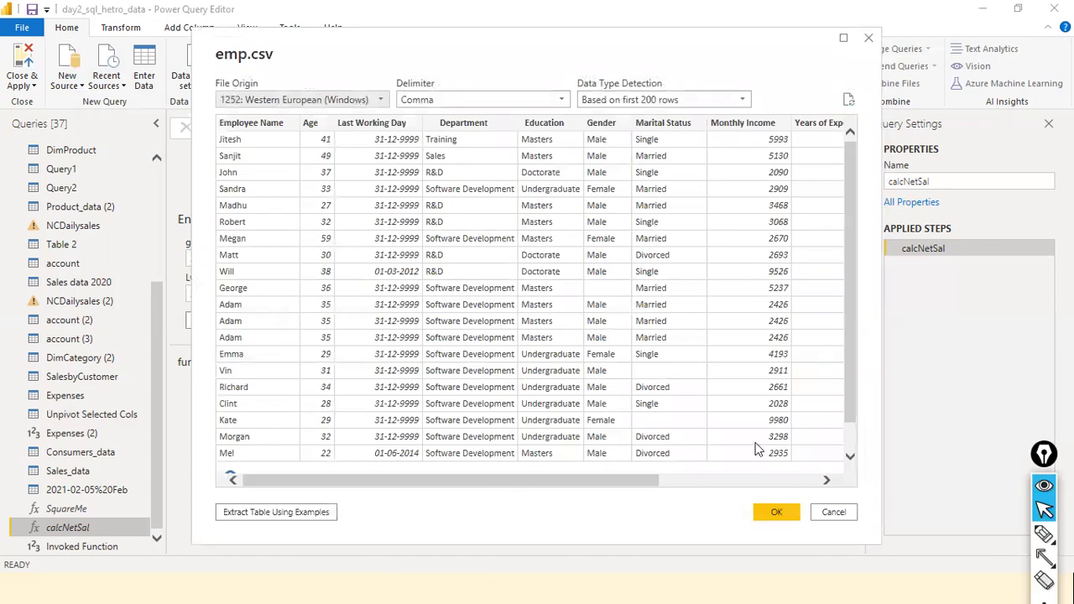
Step: Examine the remaining columns of emp.csv in the import preview and cancel the import
scroll(833, 447, right, 5)
click(788, 514)
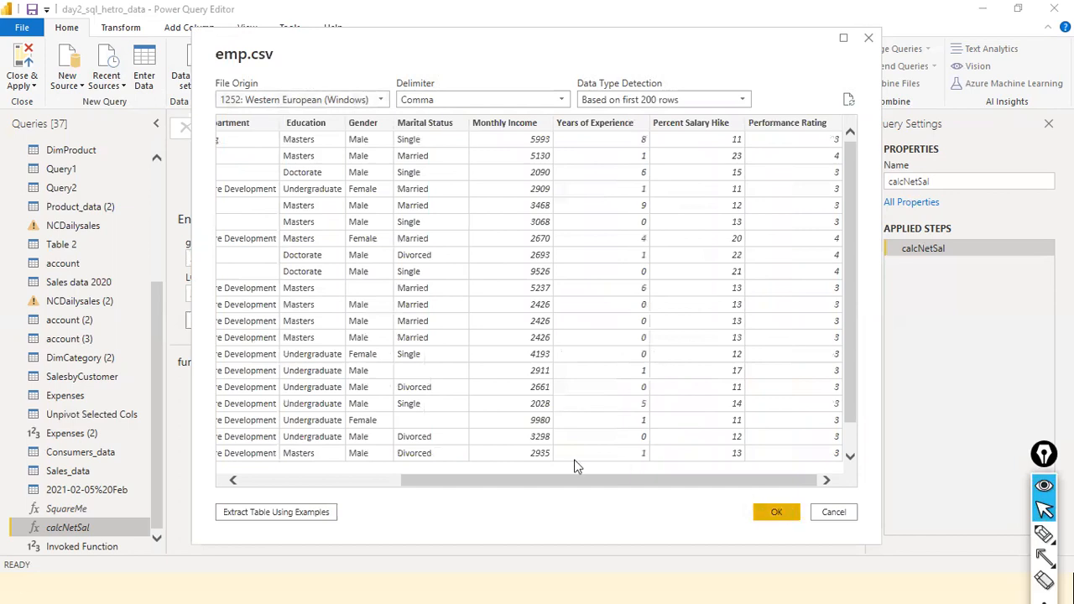
drag(547, 478, 629, 472)
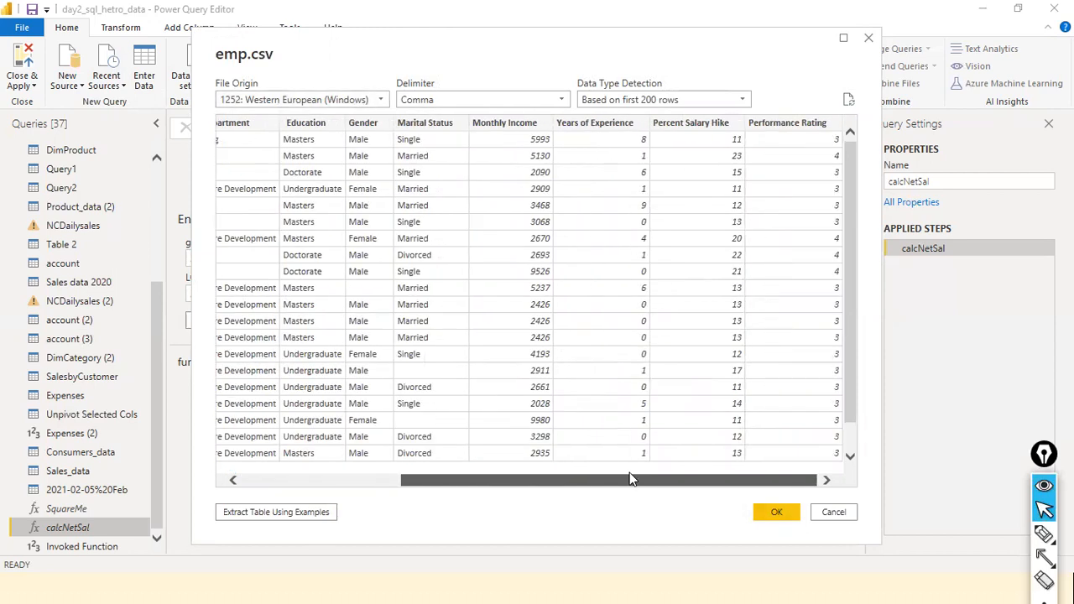
drag(629, 473, 576, 439)
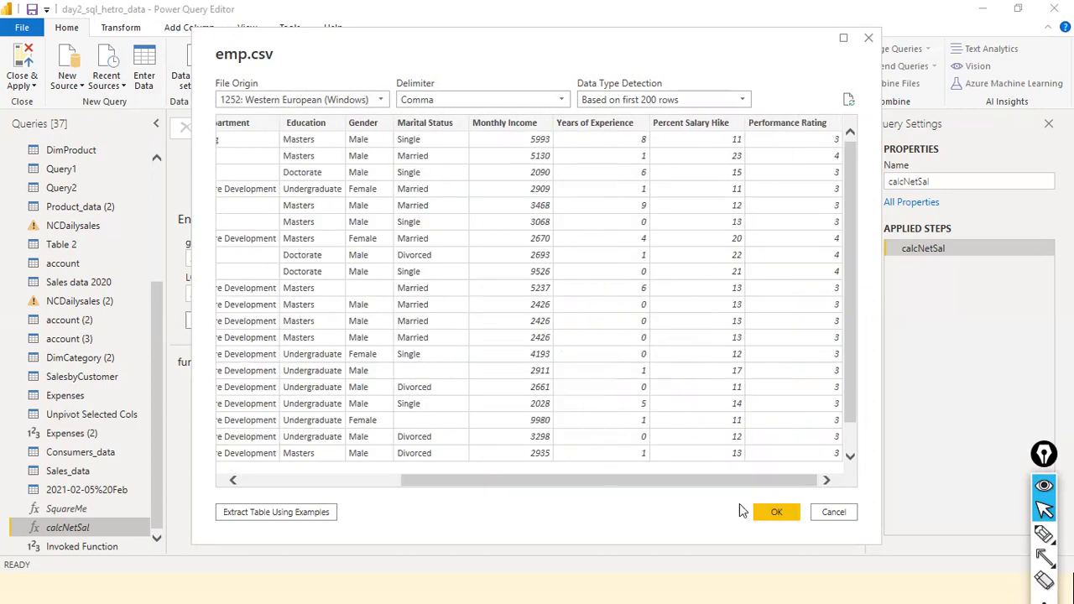
click(815, 510)
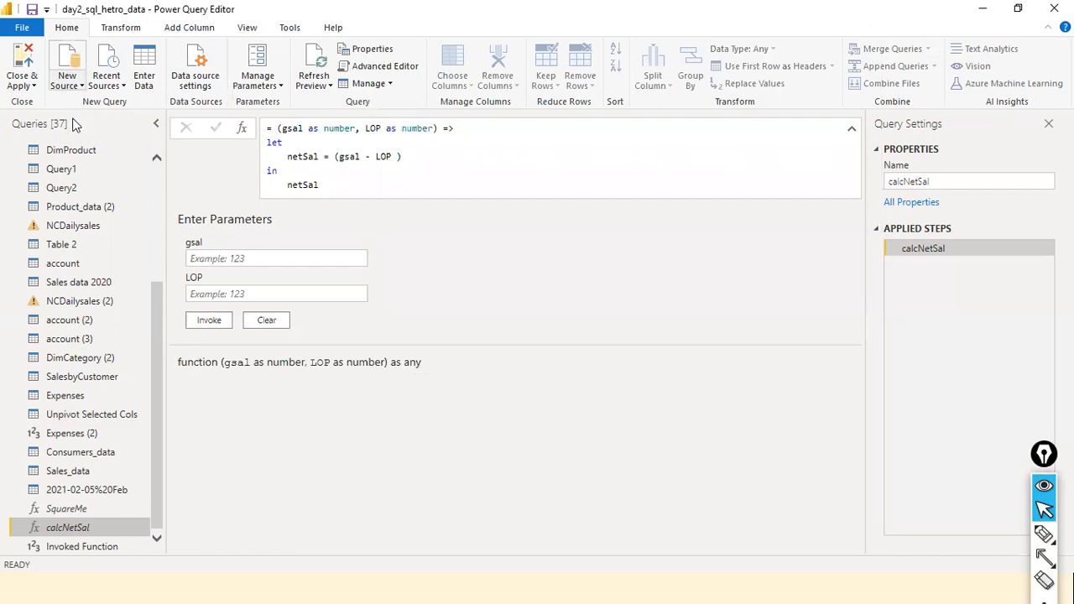
click(67, 80)
click(73, 124)
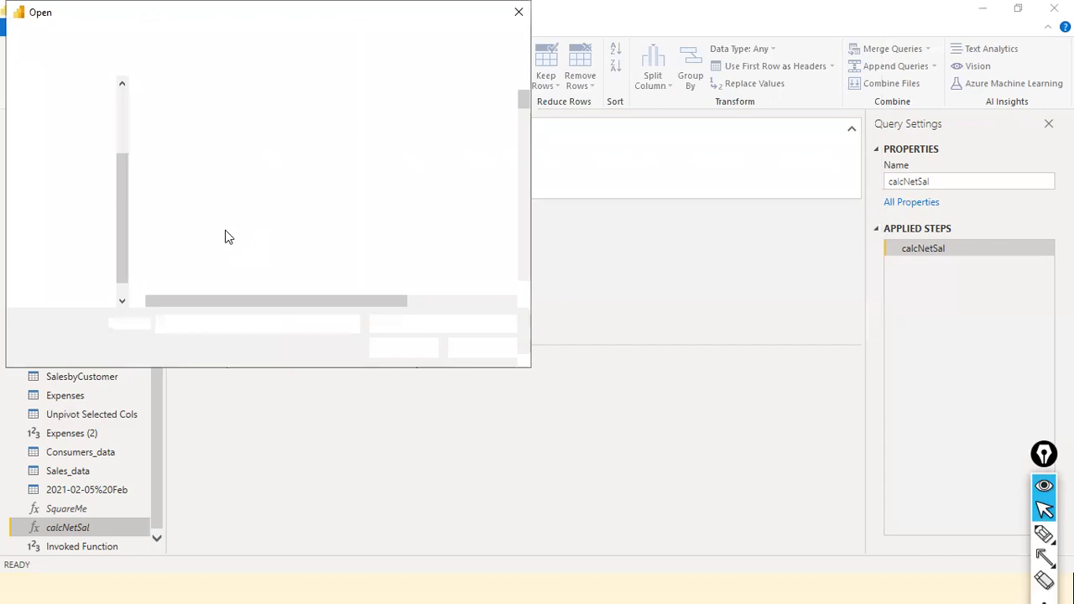
click(225, 237)
text(employeem2m.xls)
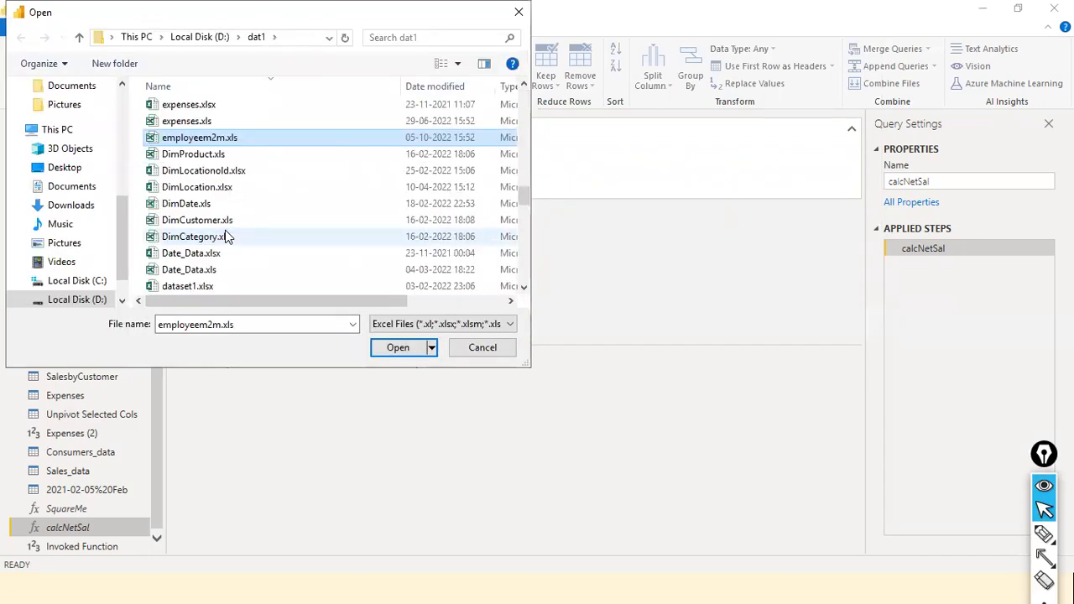
key(Escape)
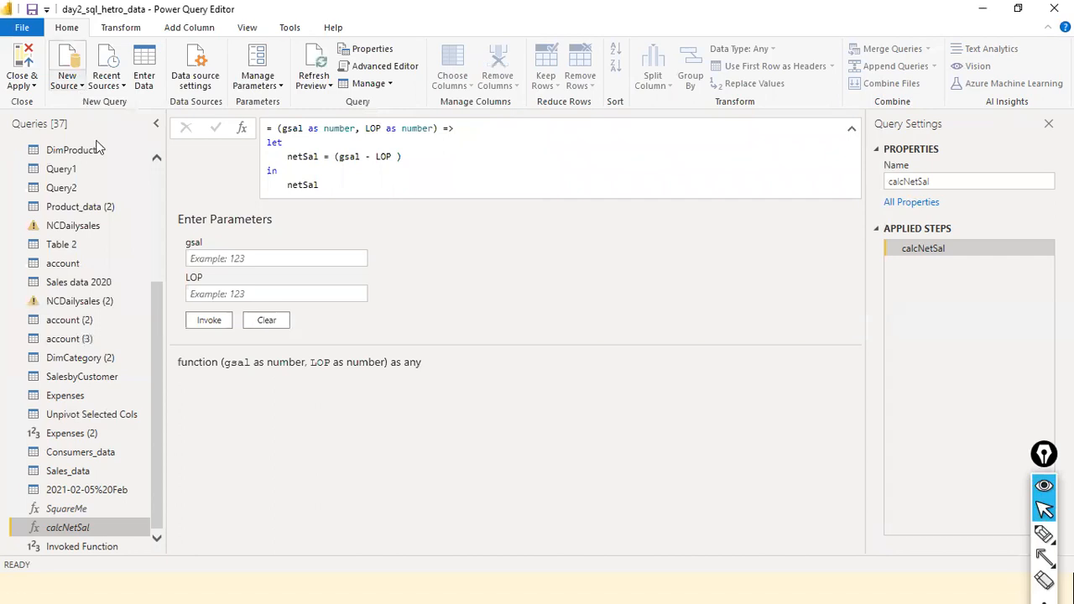
Step: Load emp1.csv from the dat1 folder on Local Disk (D:) into the import preview as a text/CSV source
click(67, 81)
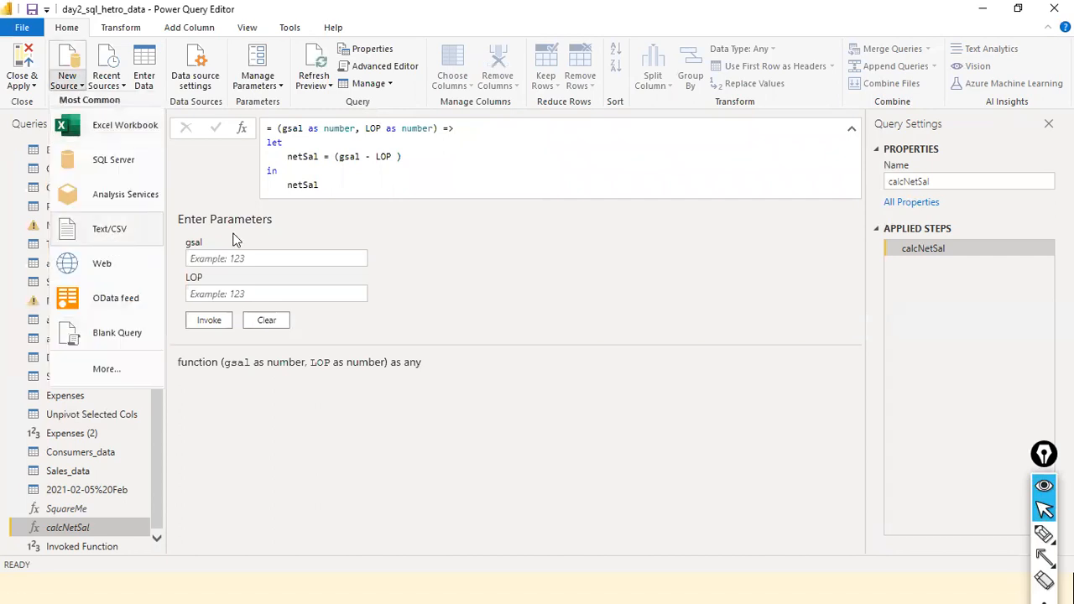
click(255, 252)
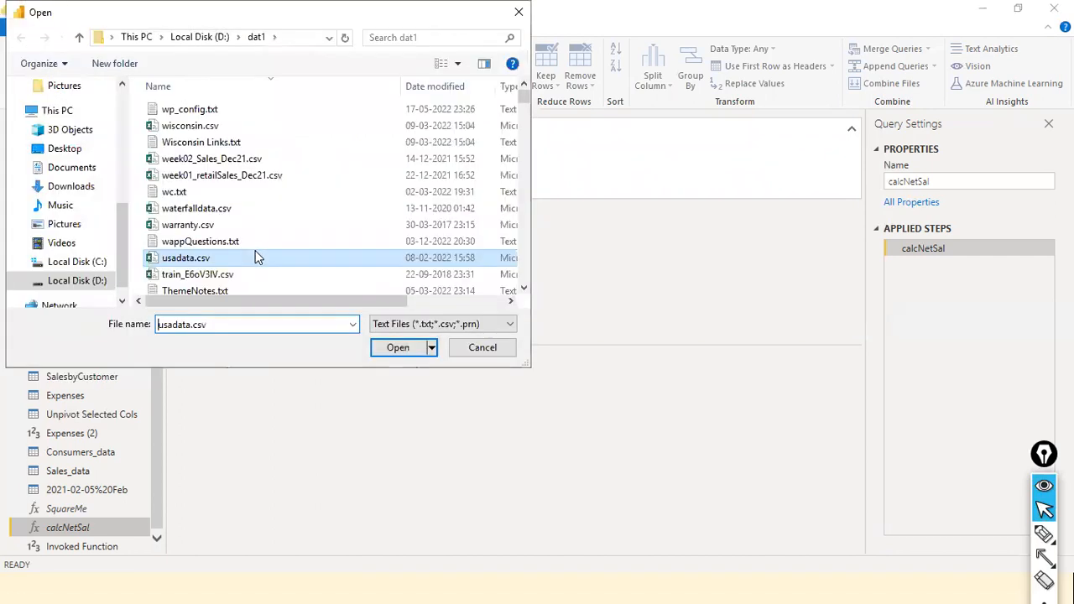
text(e)
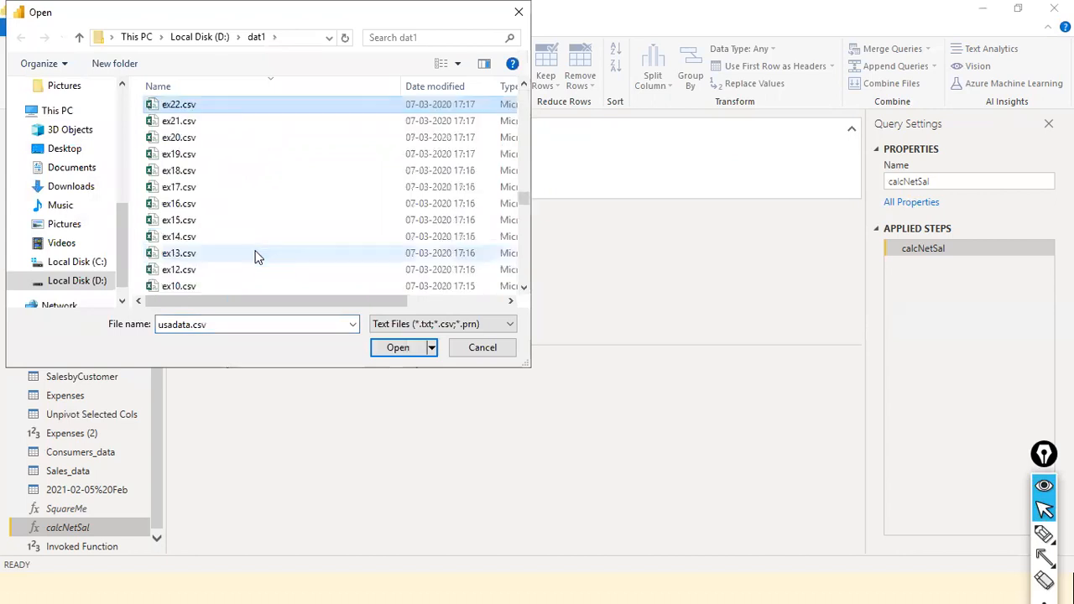
text(mp1)
key(Return)
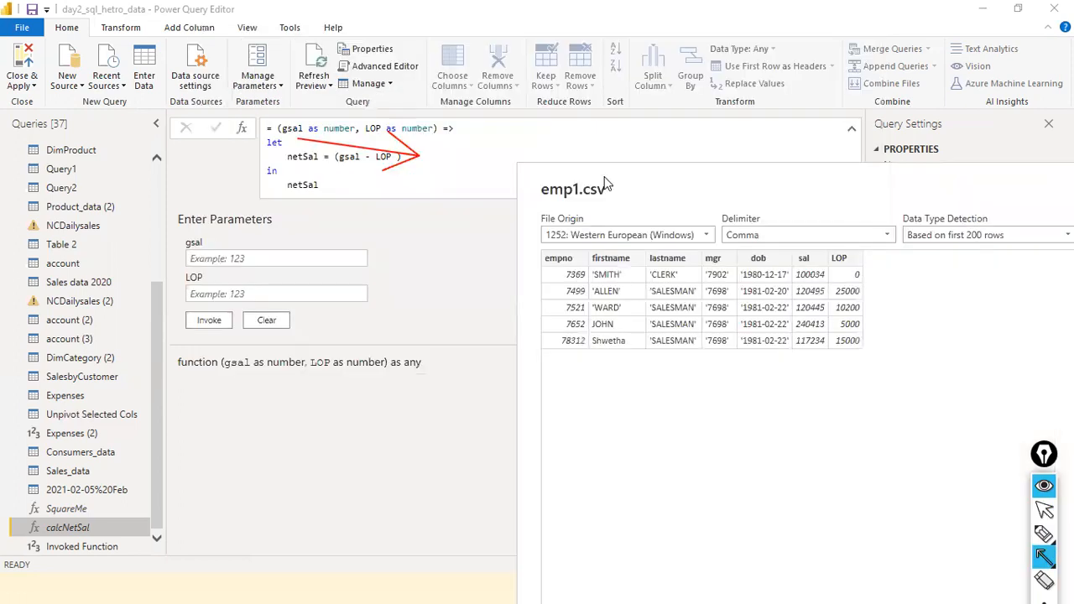
Step: Mark how gsal and LOP match the sal and LOP columns with arrows, clear the arrows, and import emp1.csv
mouse_move(604, 177)
mouse_down()
mouse_move(515, 179)
mouse_move(303, 150)
mouse_move(352, 137)
mouse_move(395, 145)
mouse_move(793, 246)
mouse_up()
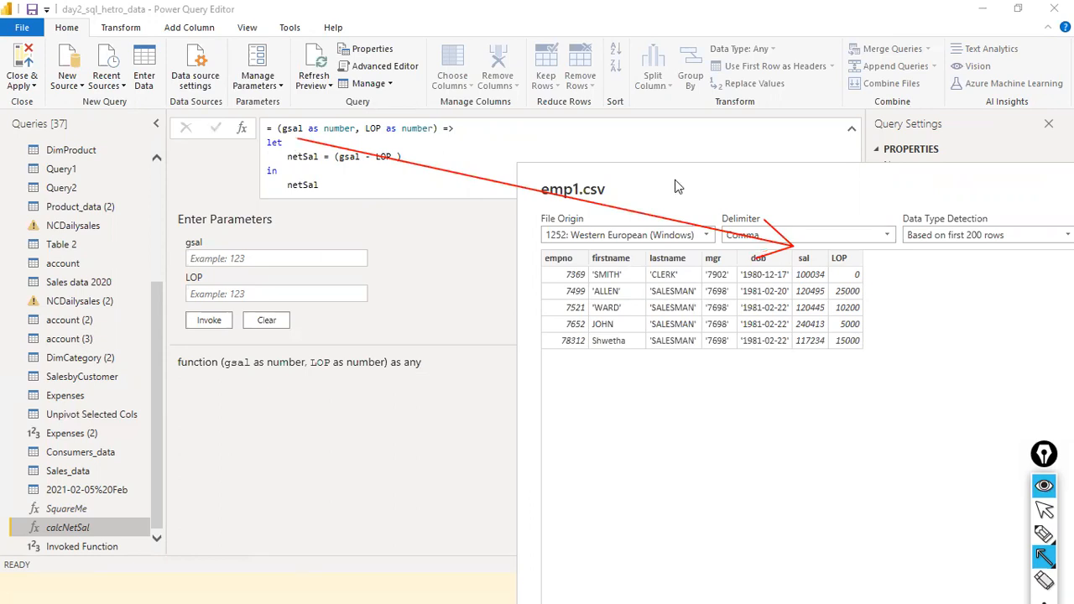
mouse_move(826, 252)
mouse_down()
mouse_move(721, 210)
mouse_move(371, 139)
mouse_move(382, 141)
mouse_up()
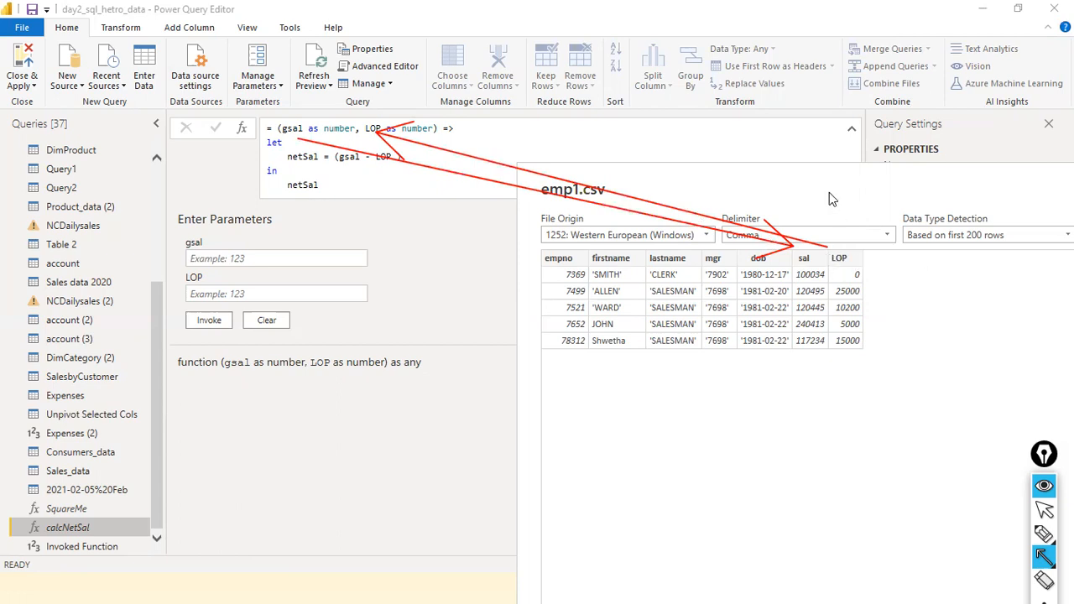
key(ctrl+shift+7)
key(ctrl+shift+2)
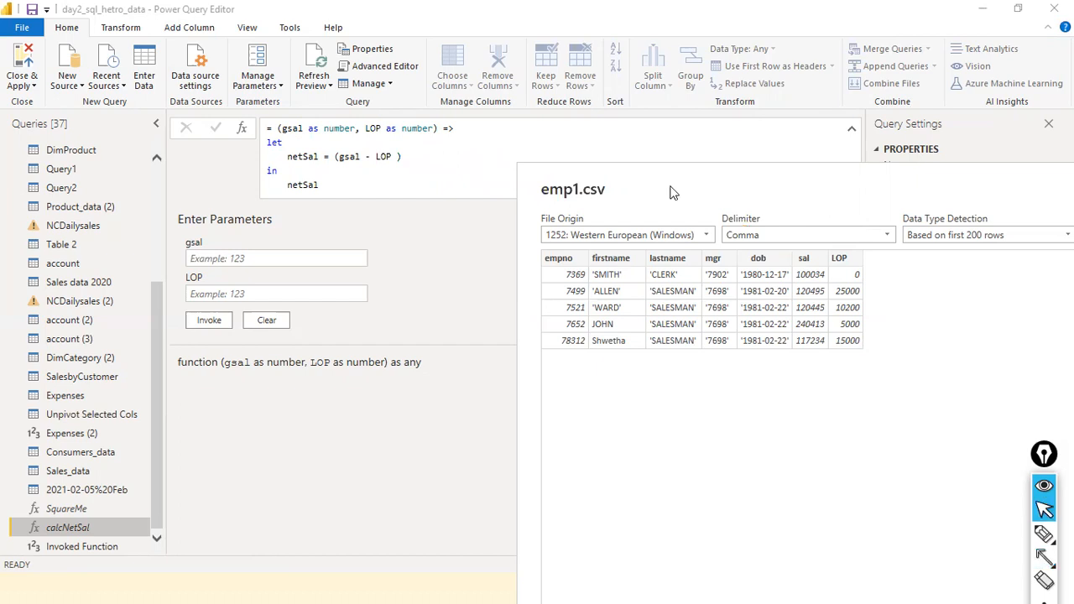
key(Escape)
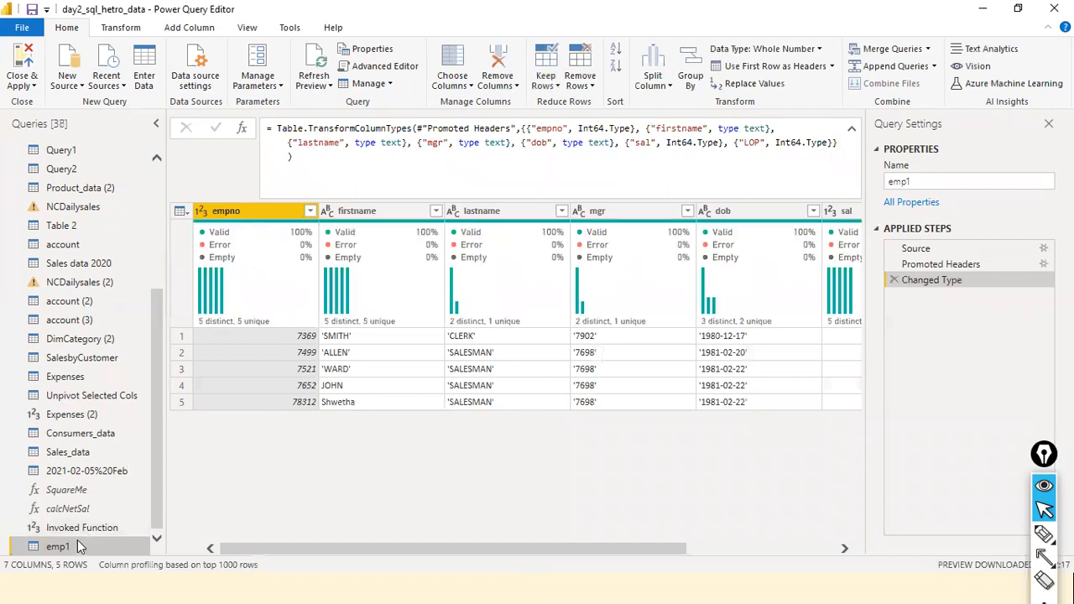
Step: Open the calcNetSal function and check its gsal and LOP parameter entries
click(84, 509)
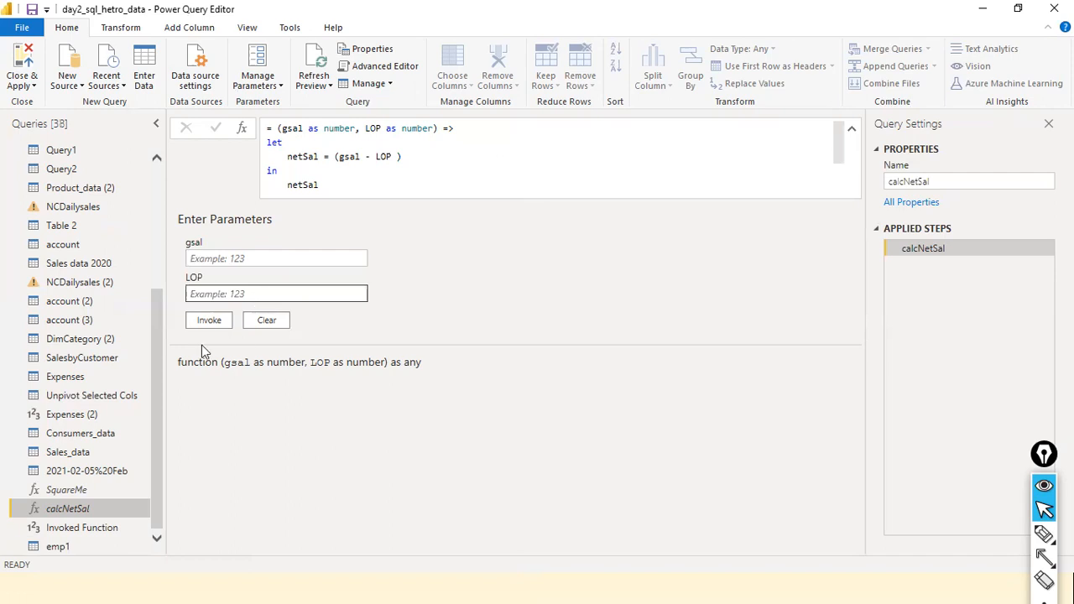
click(205, 261)
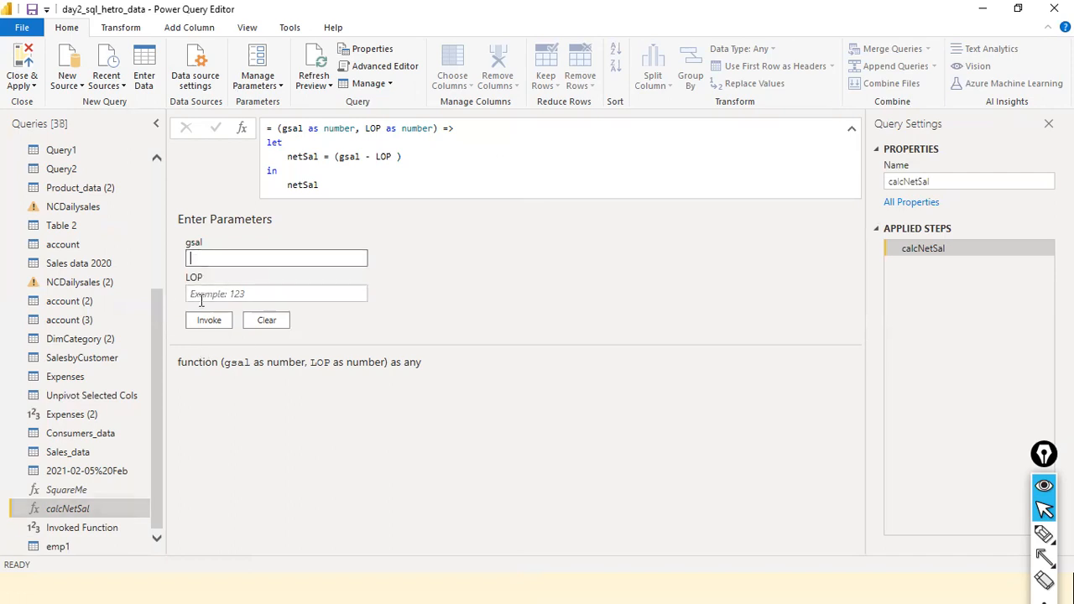
click(201, 297)
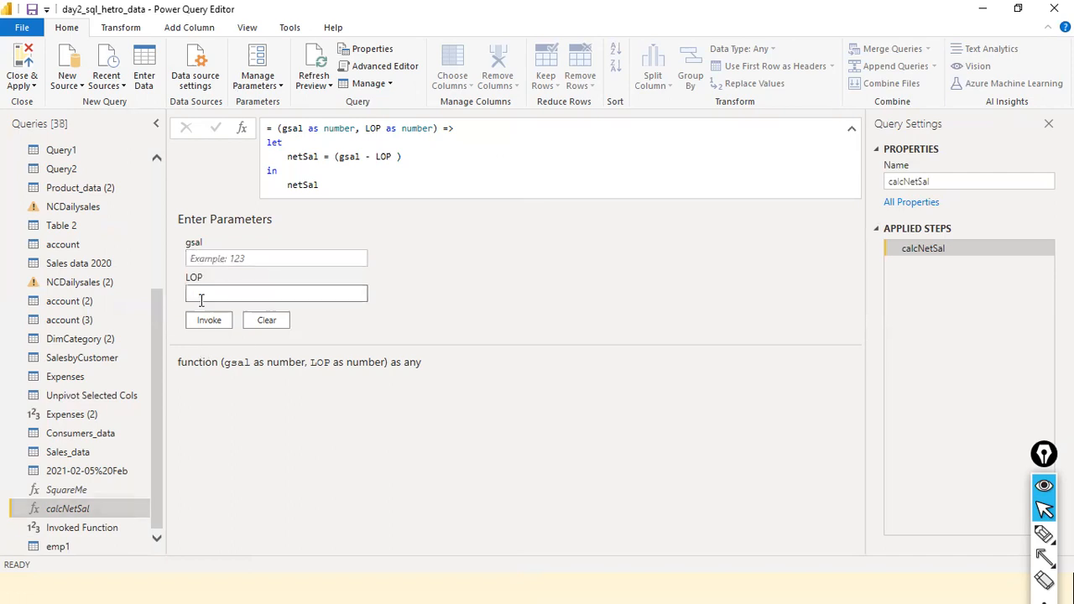
Step: Browse the query list and refresh the data preview of the Table 2 query
click(162, 222)
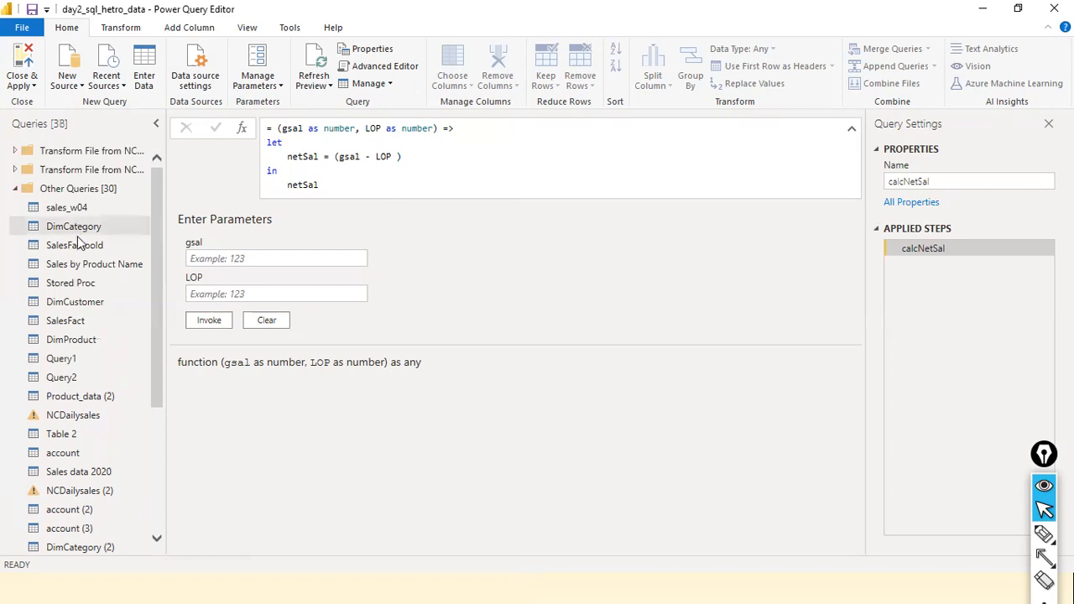
scroll(78, 242, down, 3)
scroll(78, 241, down, 1)
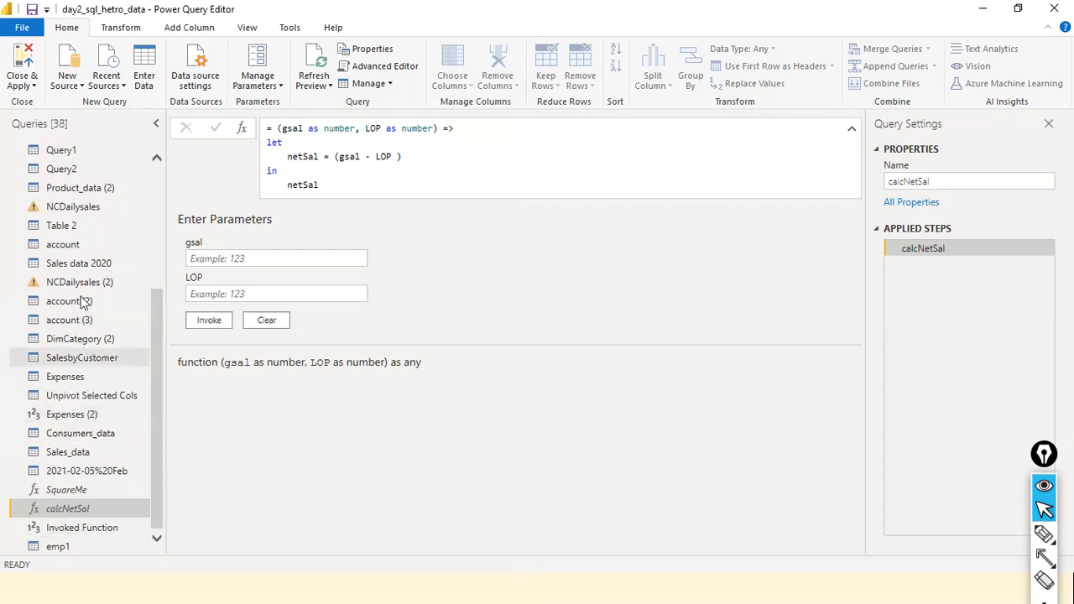
scroll(84, 303, up, 1)
scroll(53, 369, up, 3)
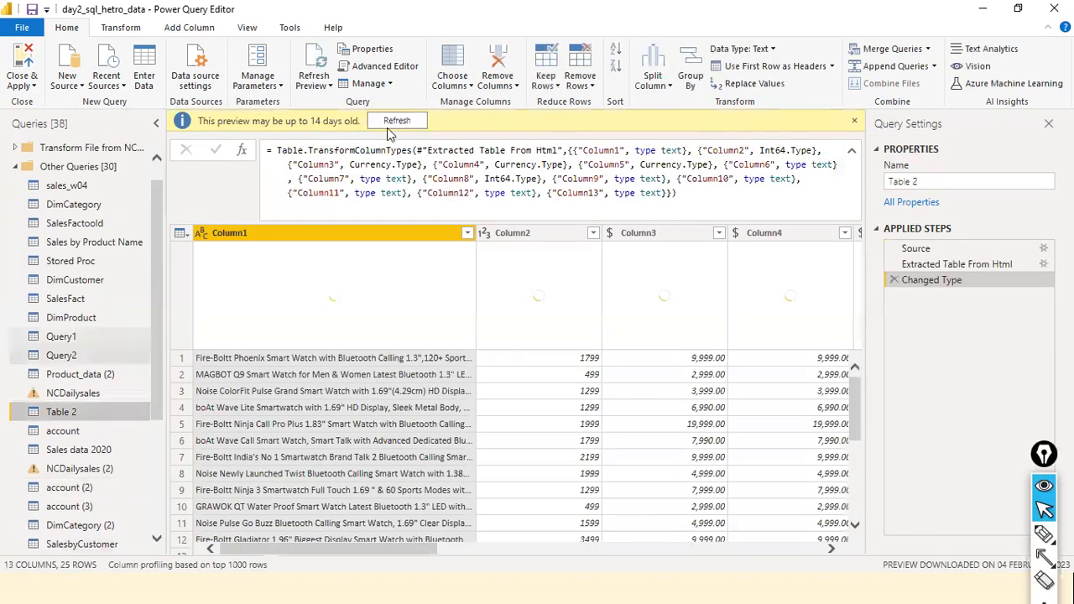
click(396, 122)
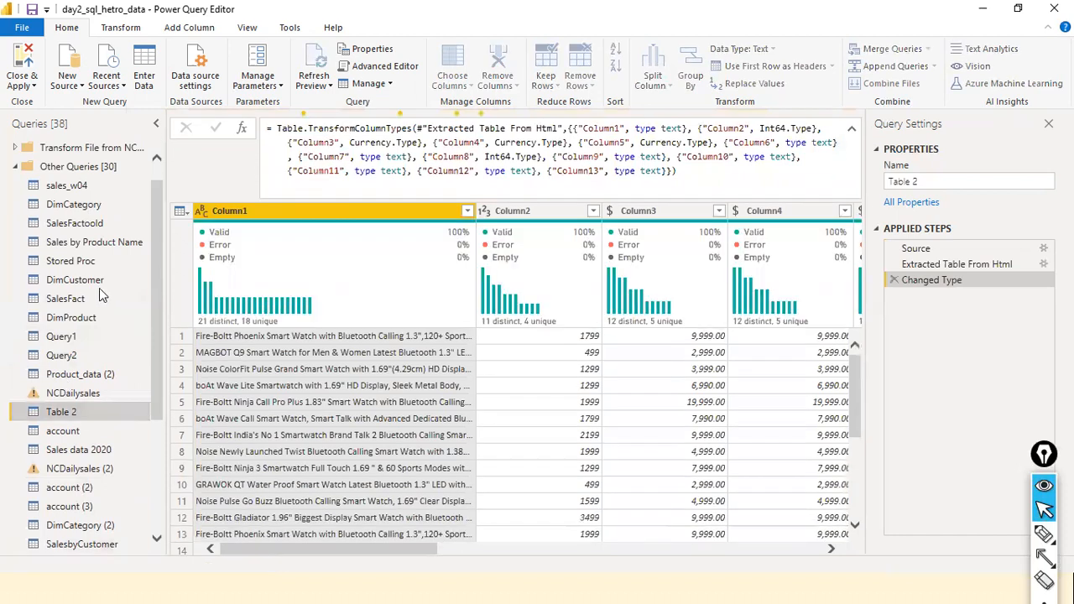
scroll(101, 293, up, 1)
scroll(99, 294, down, 3)
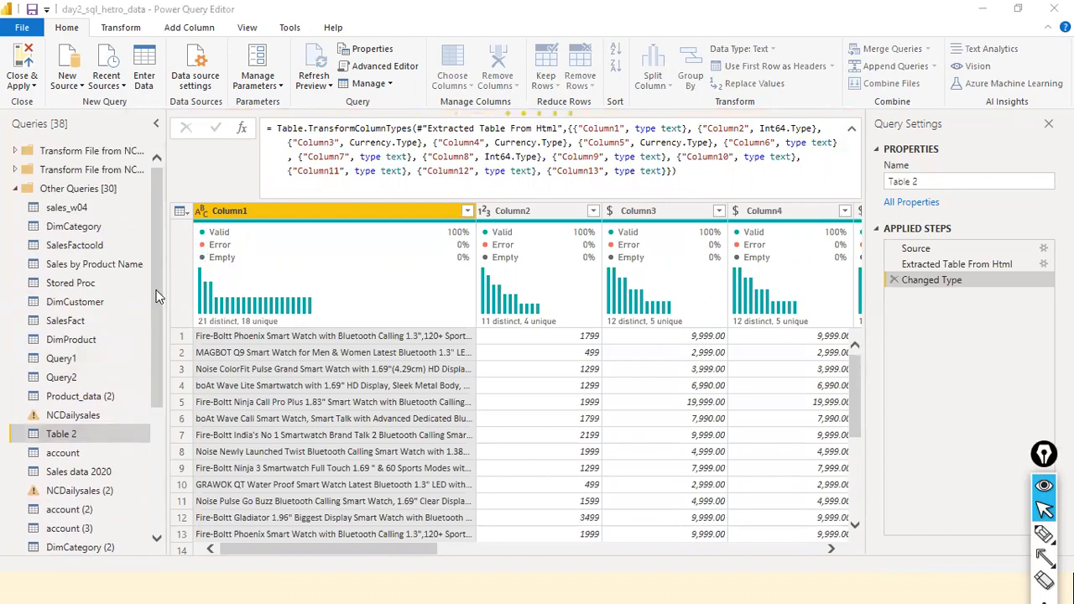
scroll(159, 295, down, 2)
scroll(160, 295, down, 2)
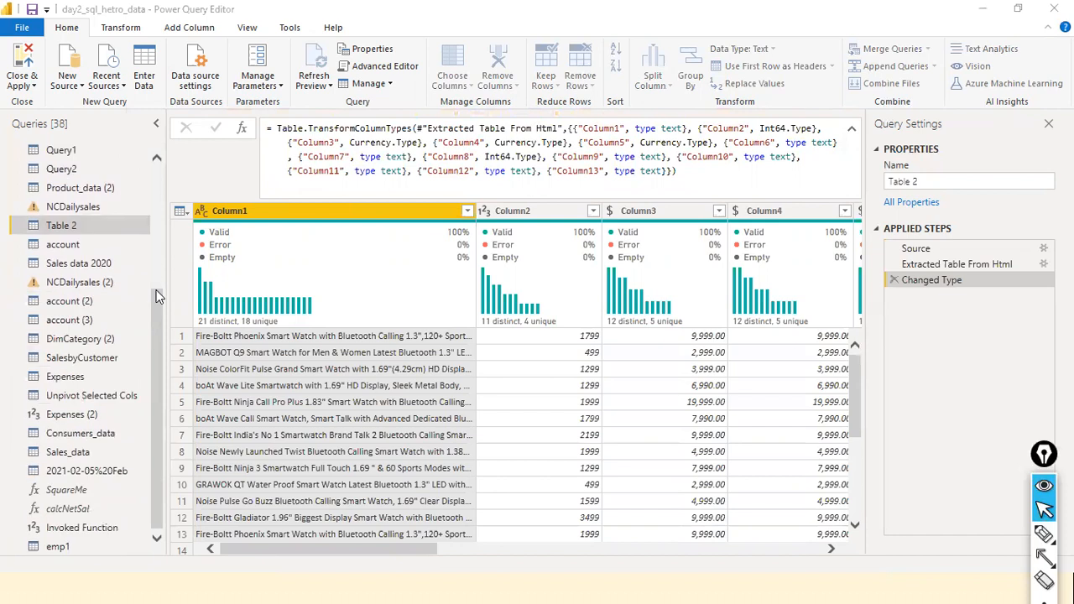
Step: Open the emp1 query, collapse its expanded formula bar, and view its remaining columns
click(53, 547)
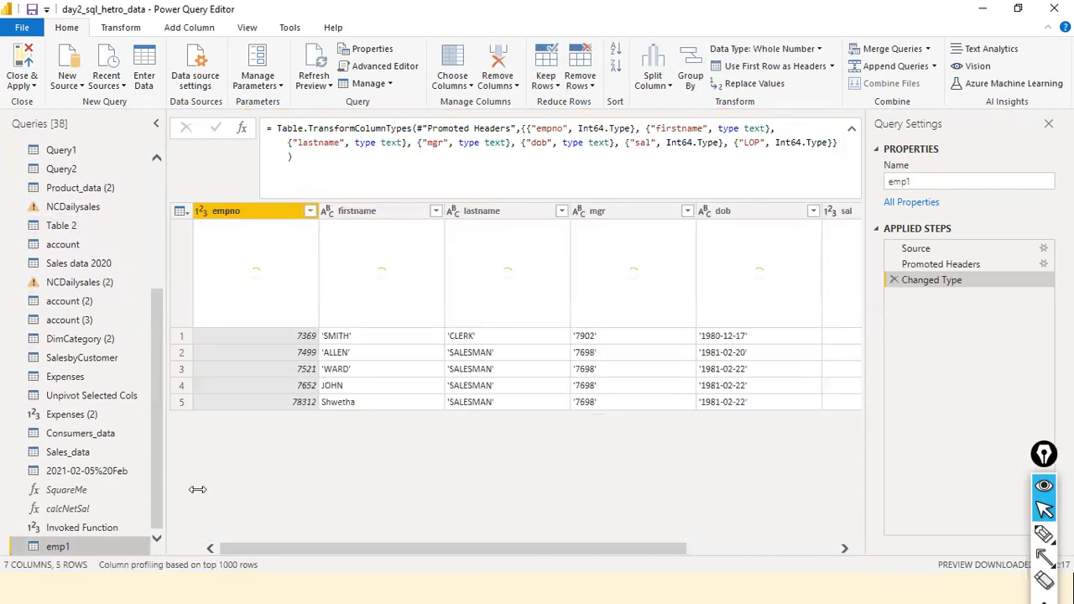
click(851, 131)
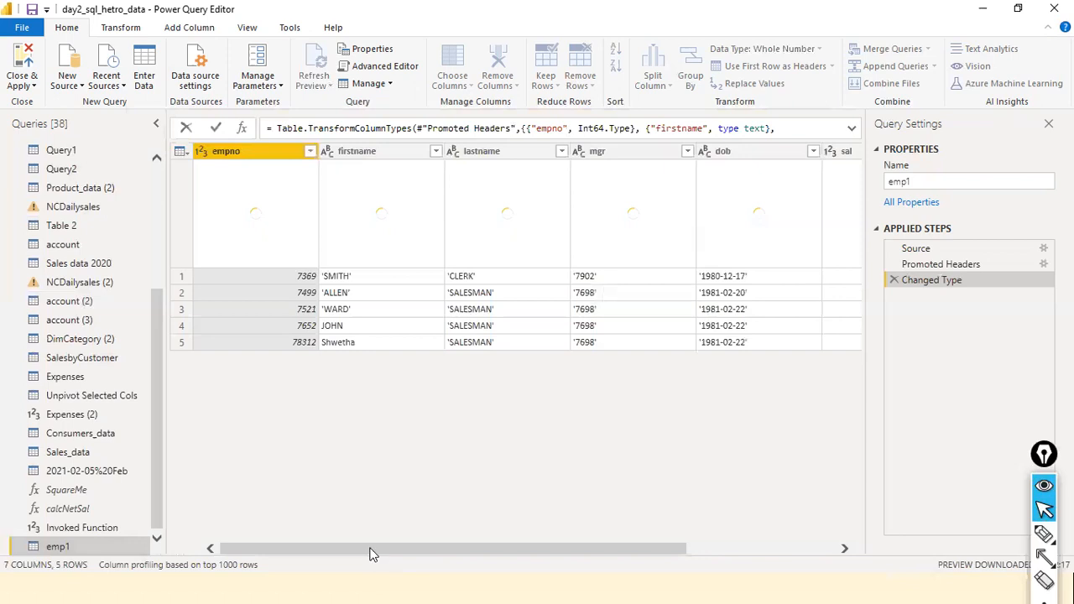
click(709, 549)
drag(911, 543, 93, 512)
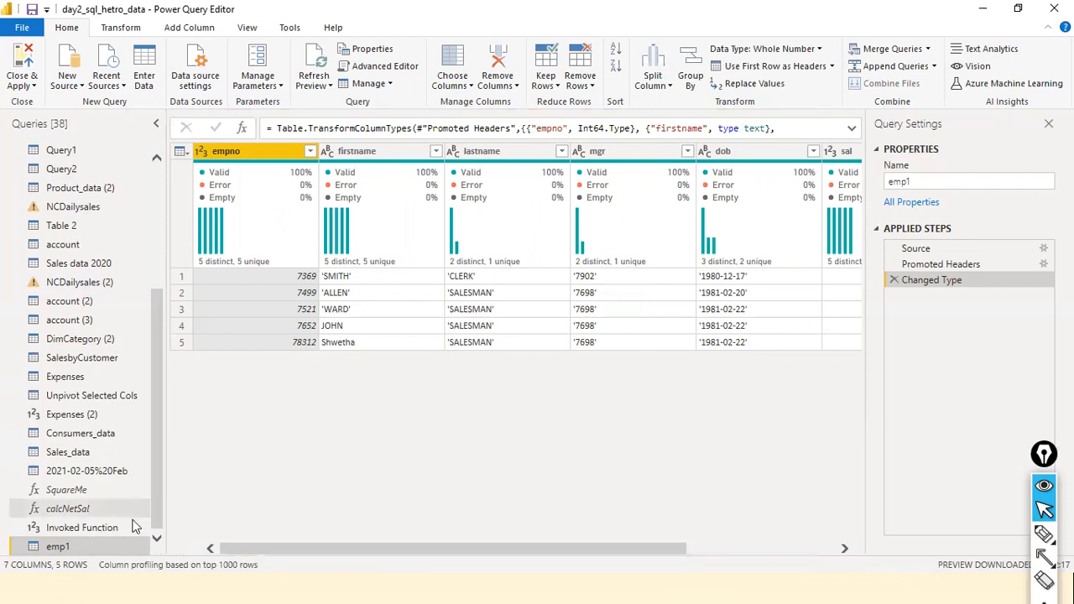
Step: Mark the calcNetSal function in the query list with a red rectangle
key(ctrl+shift+F10)
mouse_move(17, 499)
mouse_down()
mouse_move(71, 525)
mouse_move(116, 519)
mouse_up()
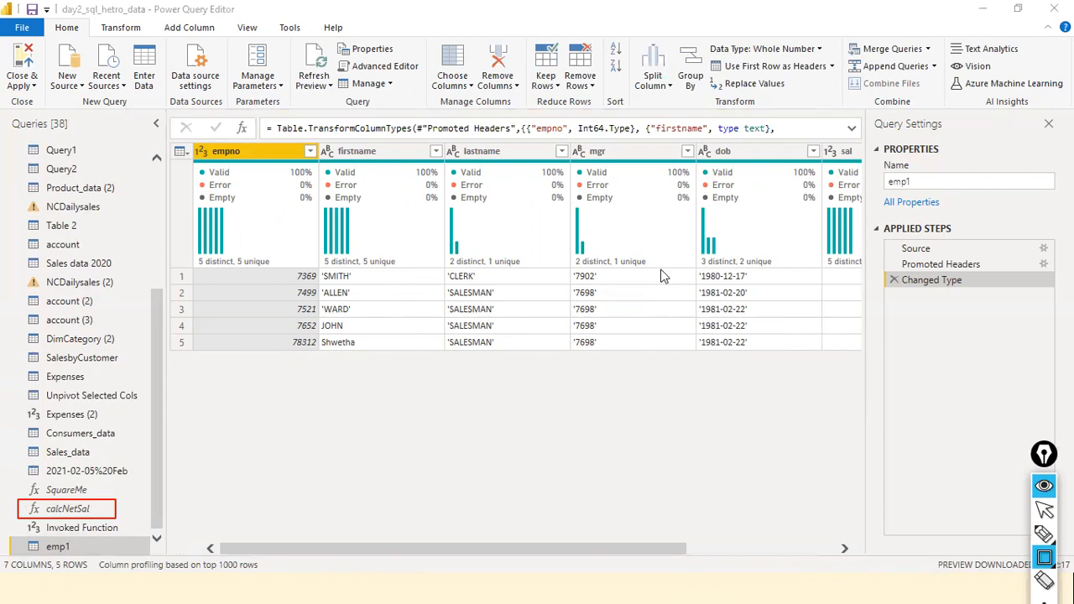
key(ctrl+shift+2)
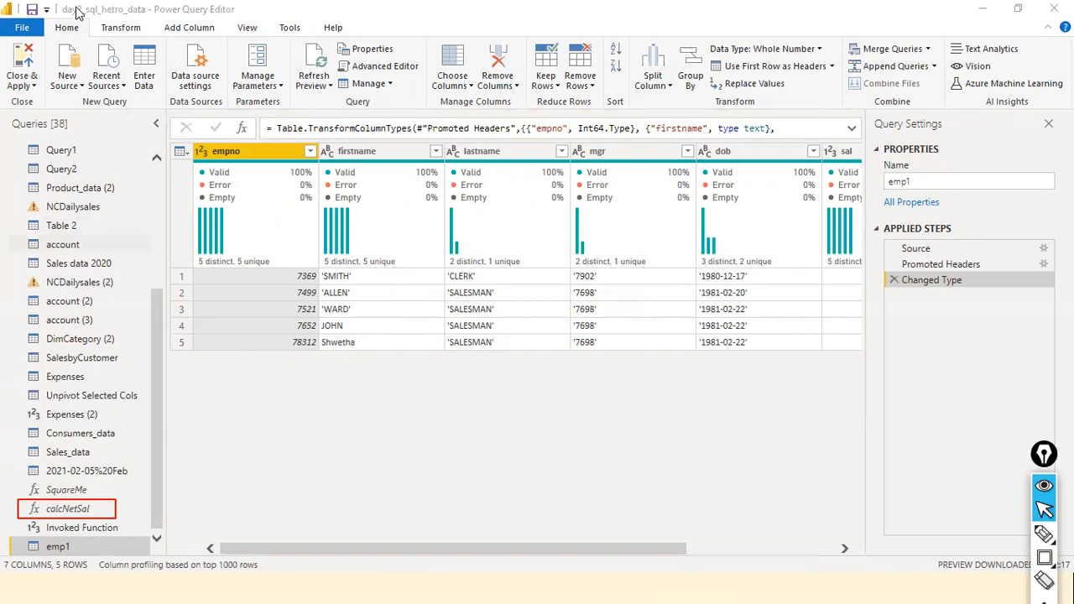
Step: Start invoking a custom function on emp1 with the new column name Net Salary and calcNetSal as the function query
click(211, 29)
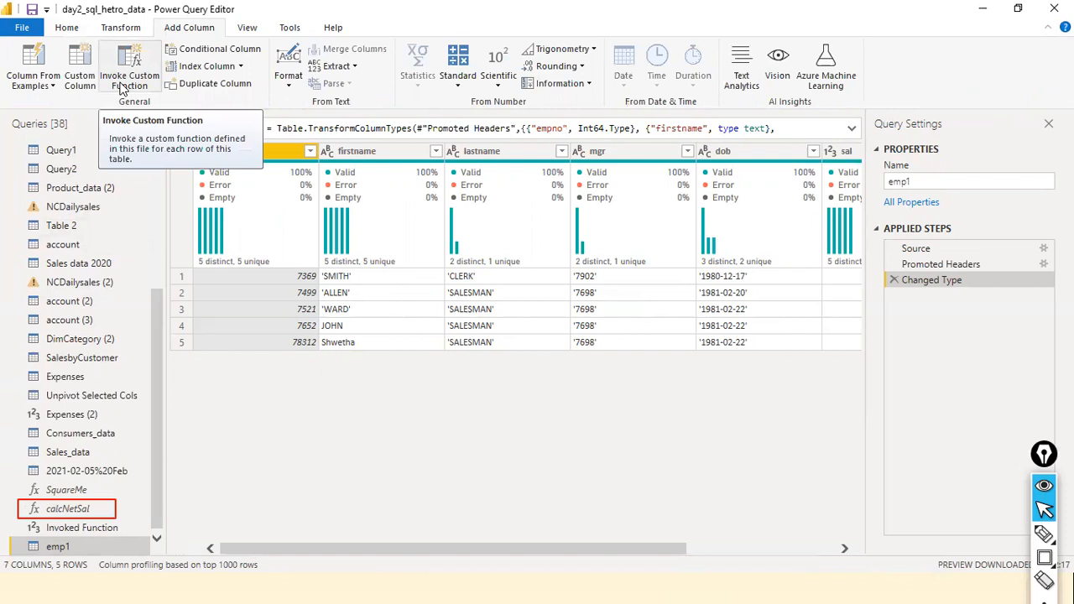
click(123, 89)
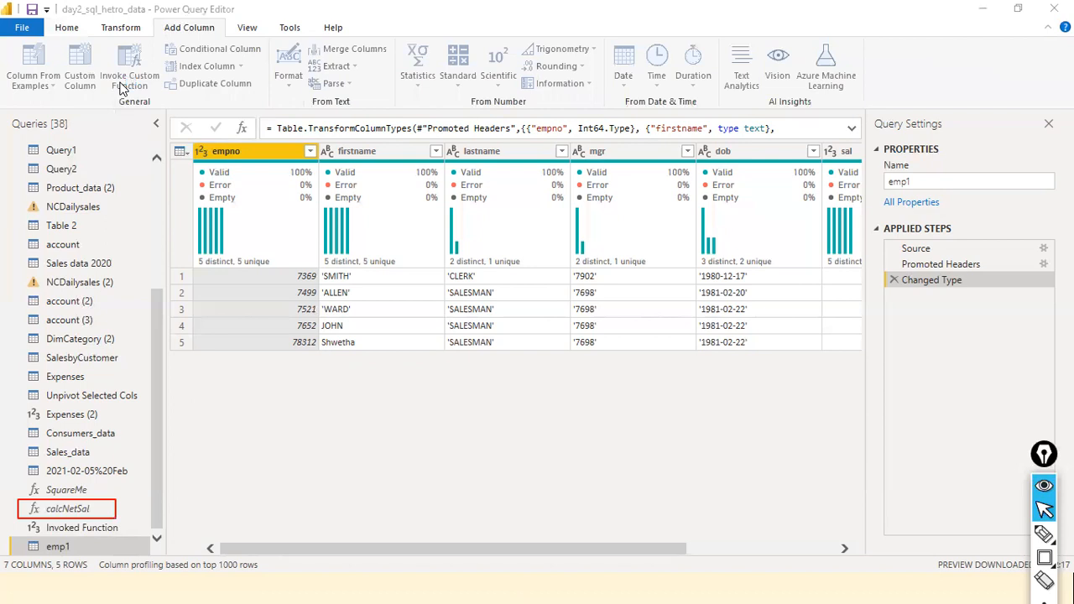
double_click(403, 274)
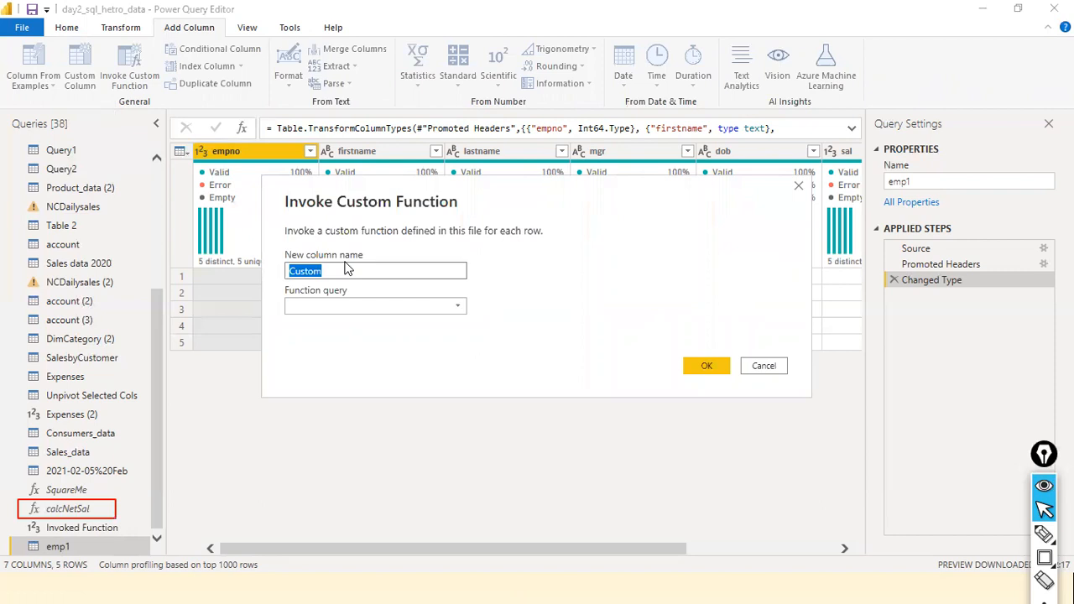
text(NetS)
key(BackSpace)
text(Salary)
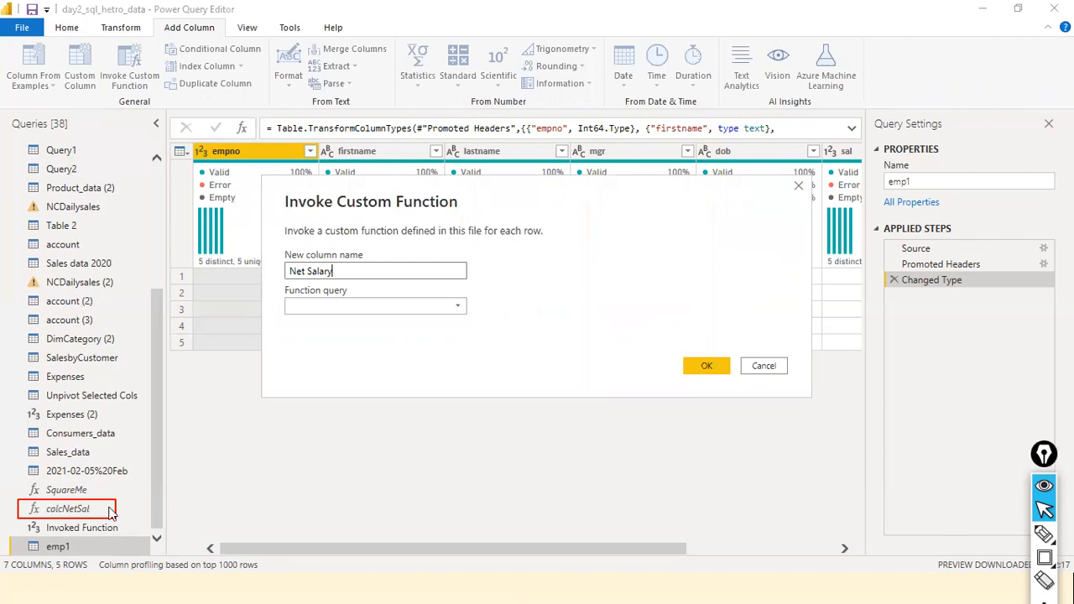
click(457, 307)
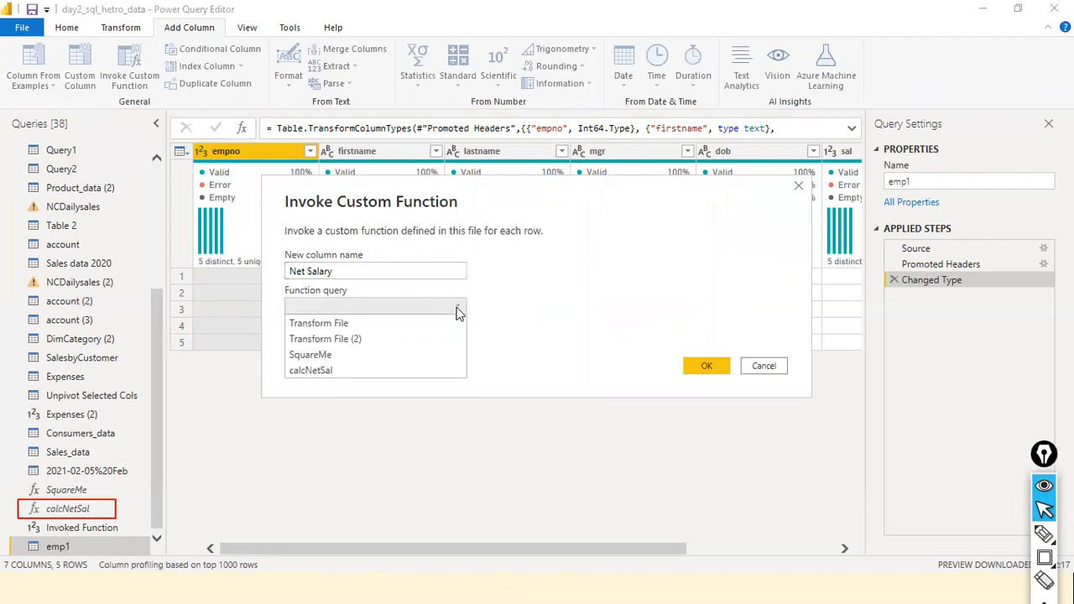
click(332, 373)
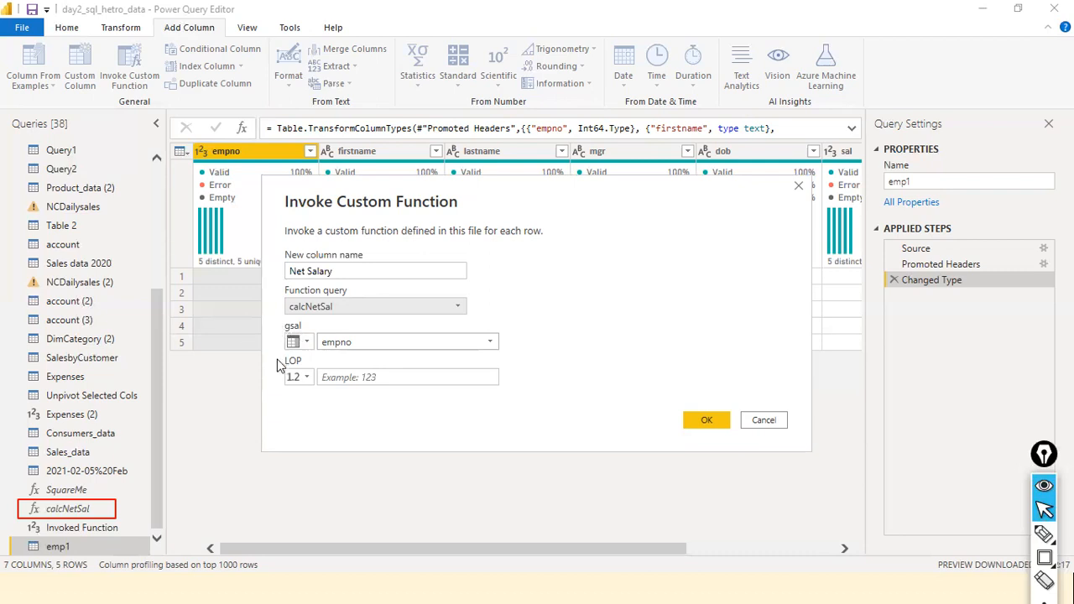
click(379, 341)
click(379, 342)
click(373, 342)
click(372, 341)
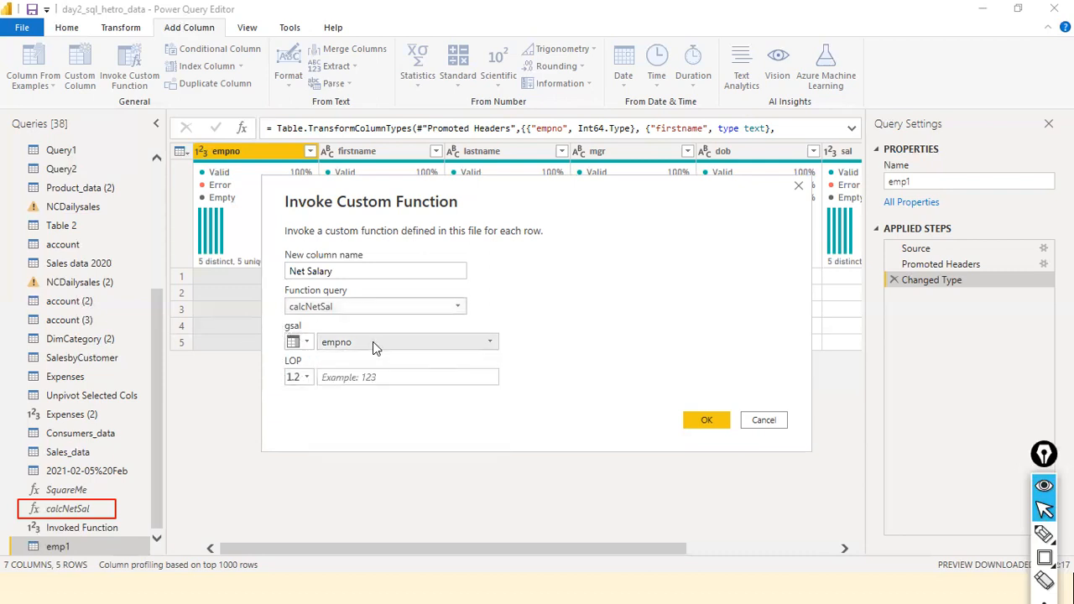
click(302, 342)
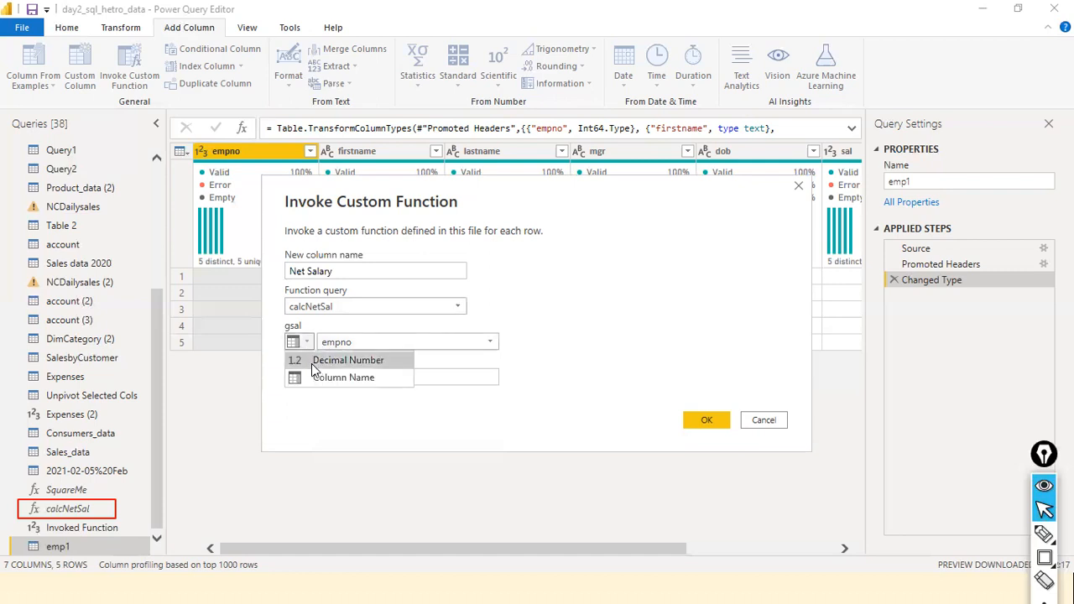
click(319, 361)
click(389, 341)
text(e234)
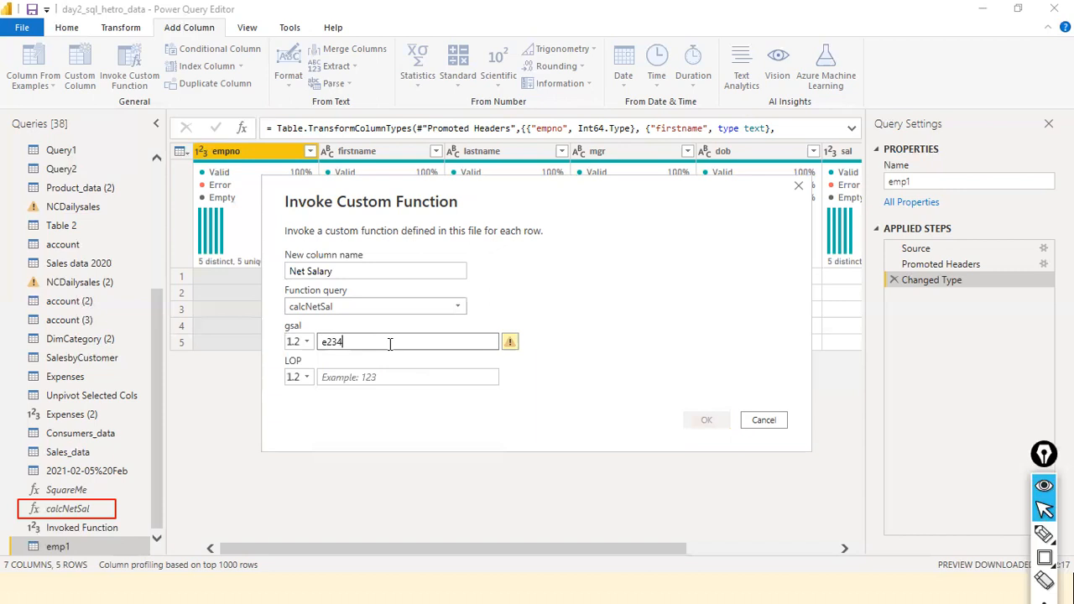
key(BackSpace)
key(BackSpace)
key(BackSpace)
key(BackSpace)
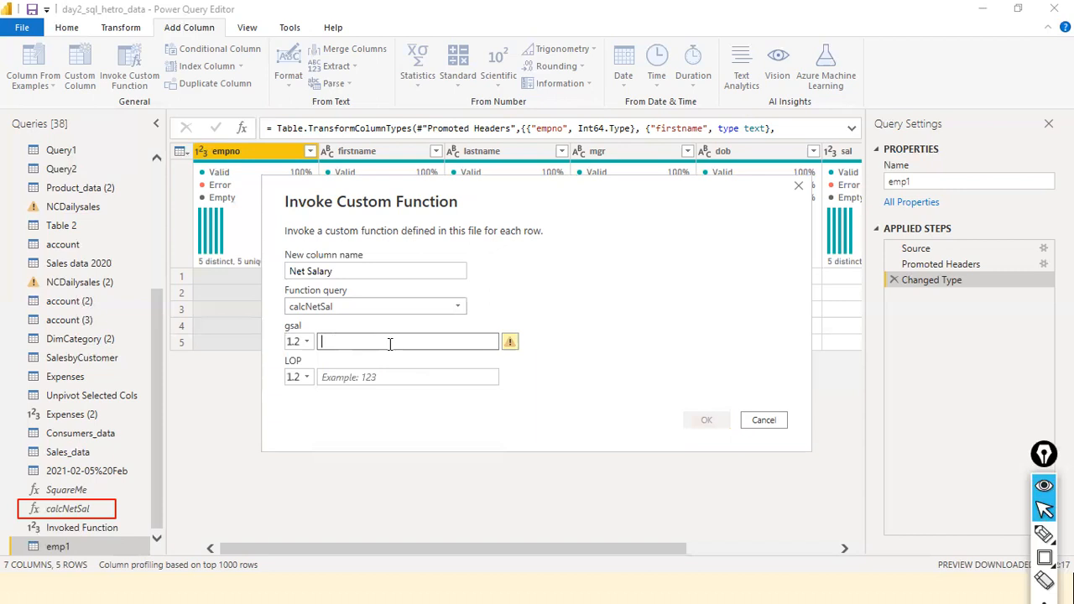
Step: Supply the gsal parameter of calcNetSal from the sal column
click(307, 342)
click(338, 383)
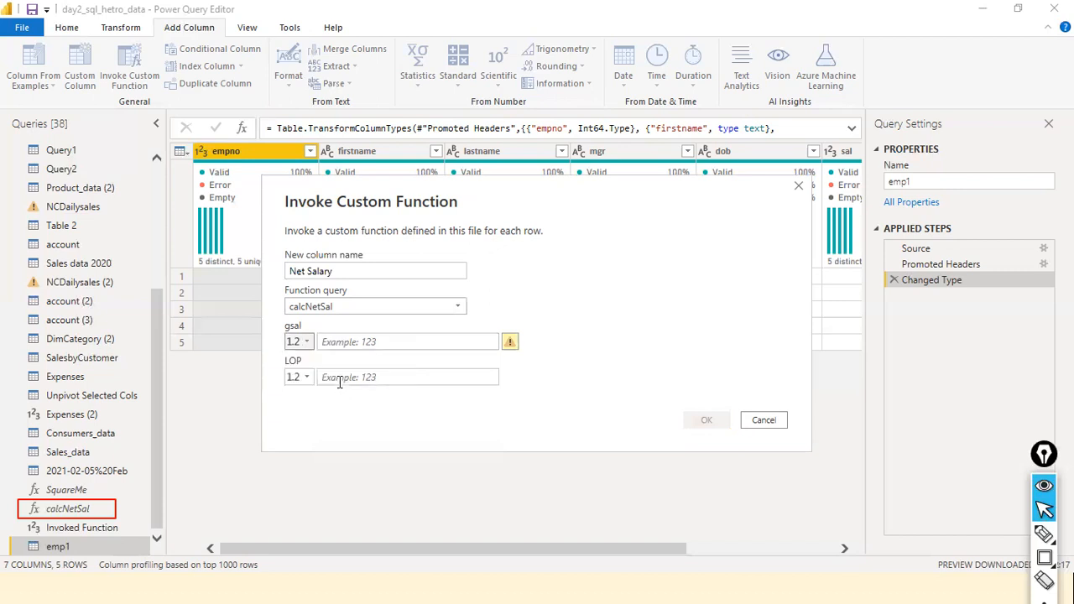
click(490, 342)
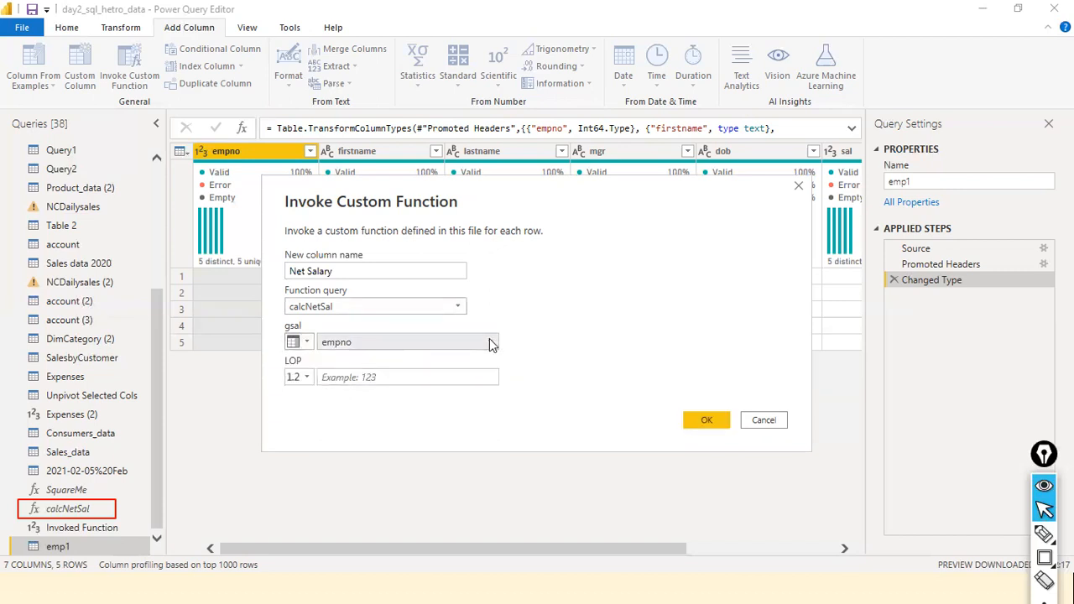
click(375, 437)
Step: Supply the LOP parameter from the LOP column and apply the custom function to emp1 as Net Salary
click(306, 378)
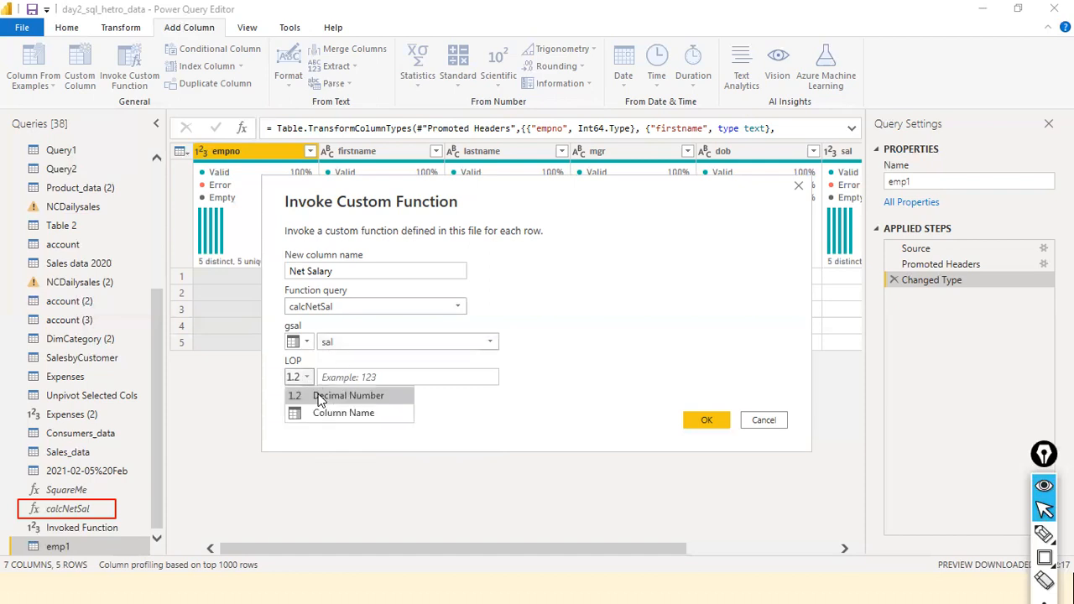
click(490, 379)
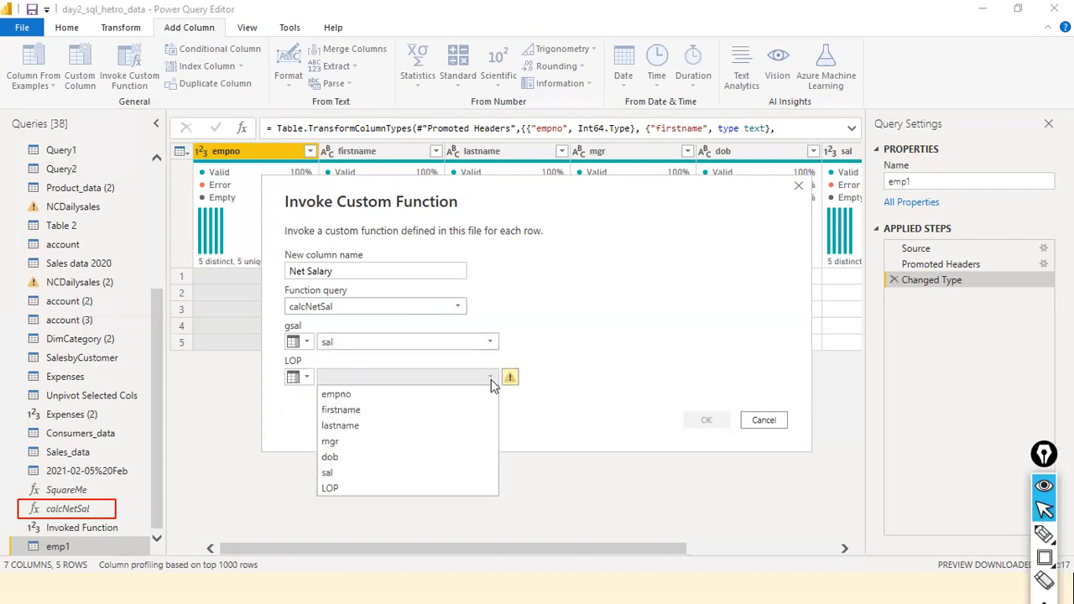
click(361, 487)
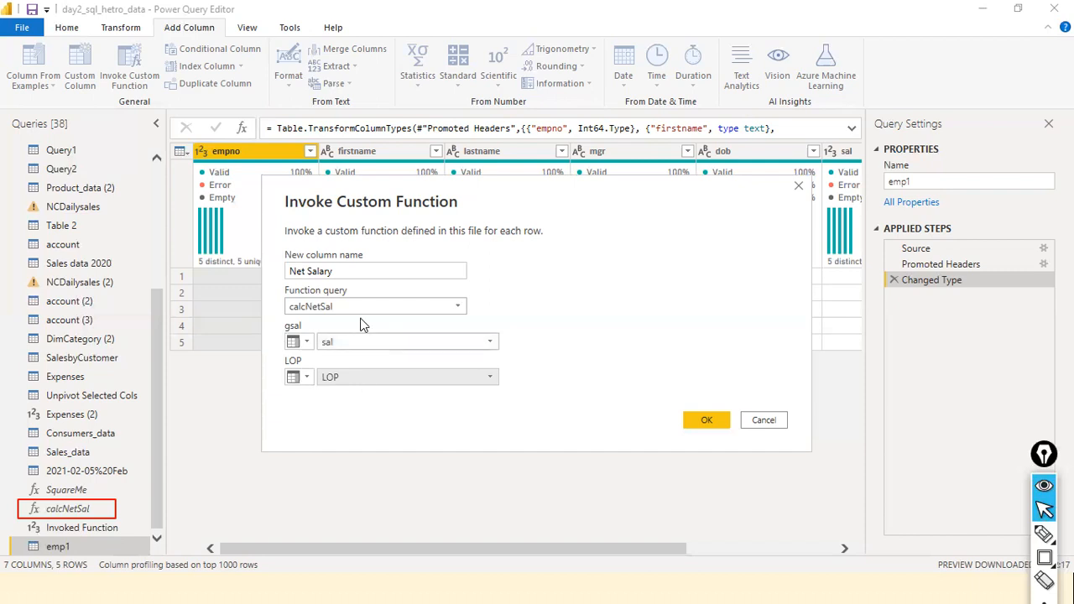
click(358, 269)
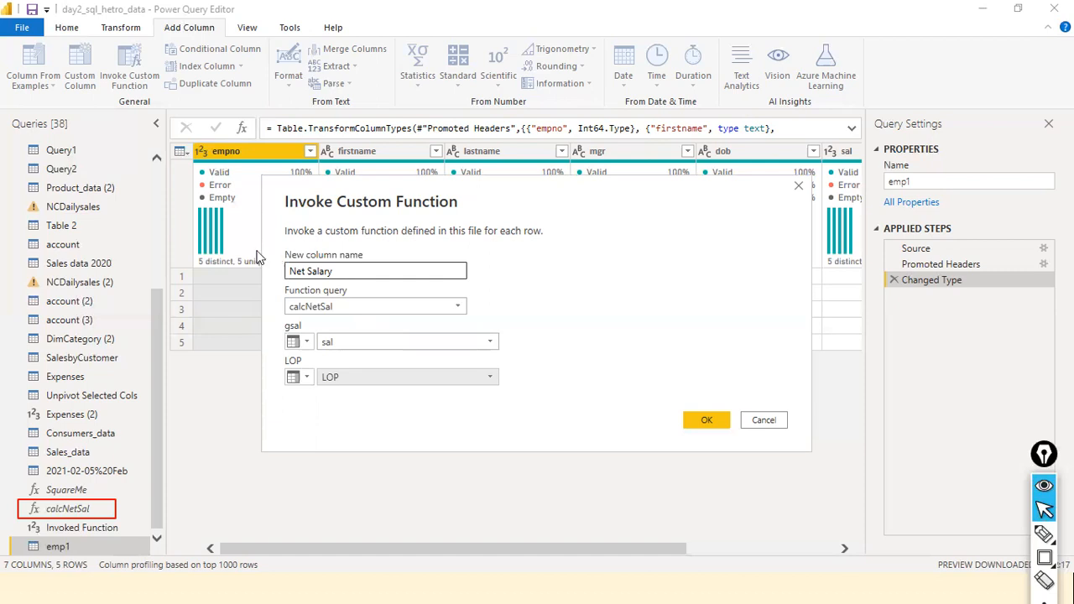
key(ctrl+a)
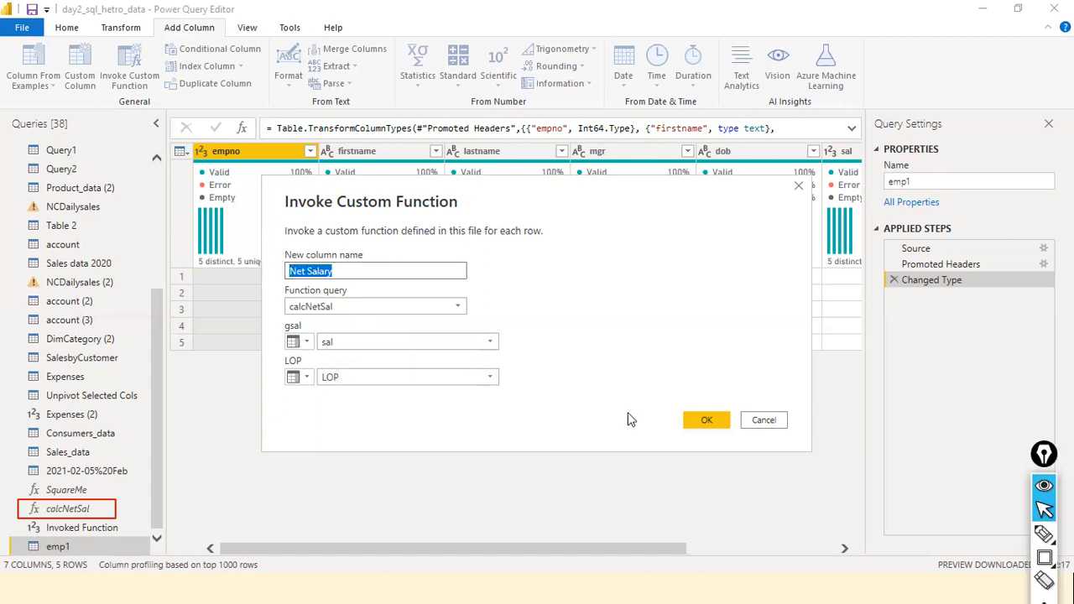
click(703, 421)
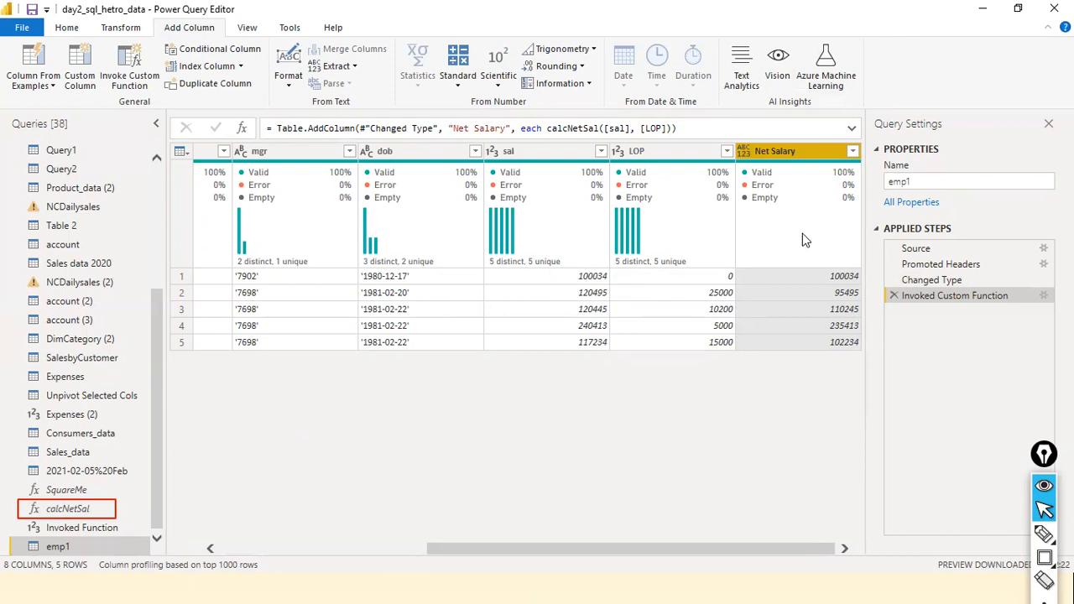
Step: Open the DimCustomer query and refresh its data preview
click(410, 549)
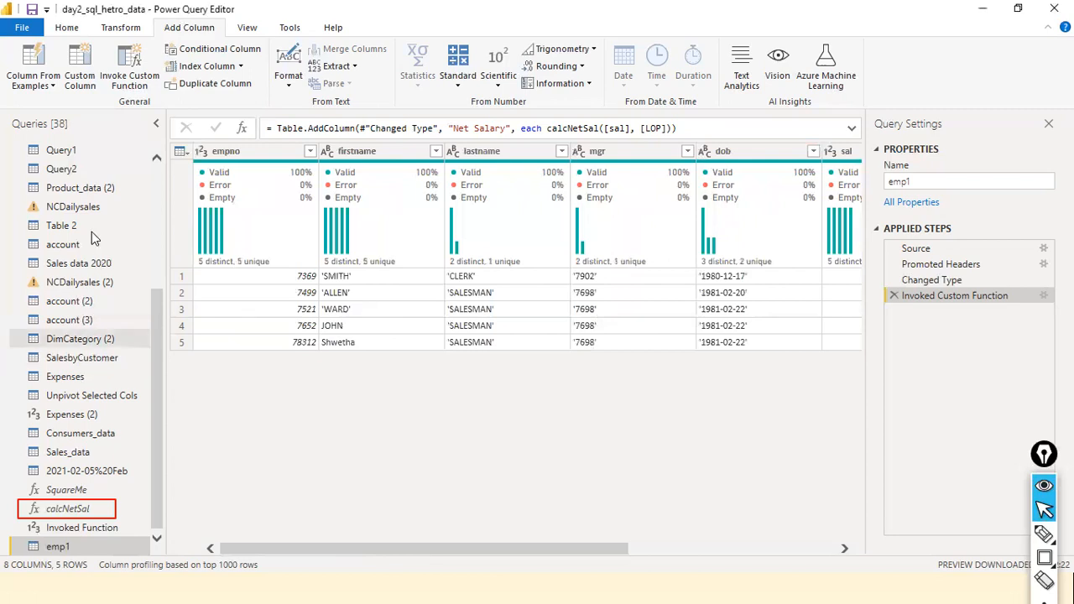
scroll(94, 238, up, 3)
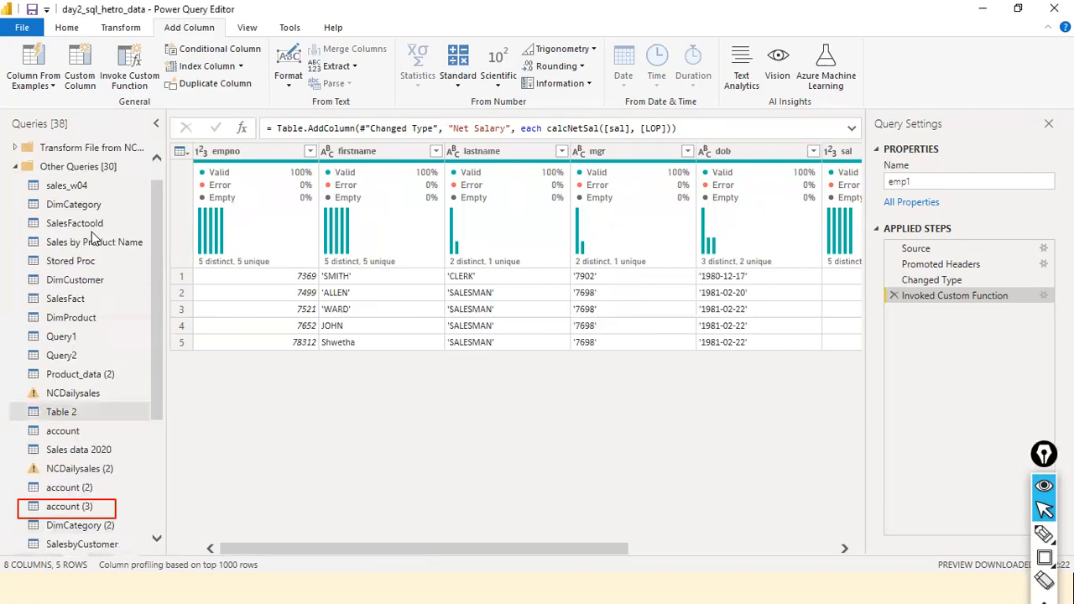
click(81, 287)
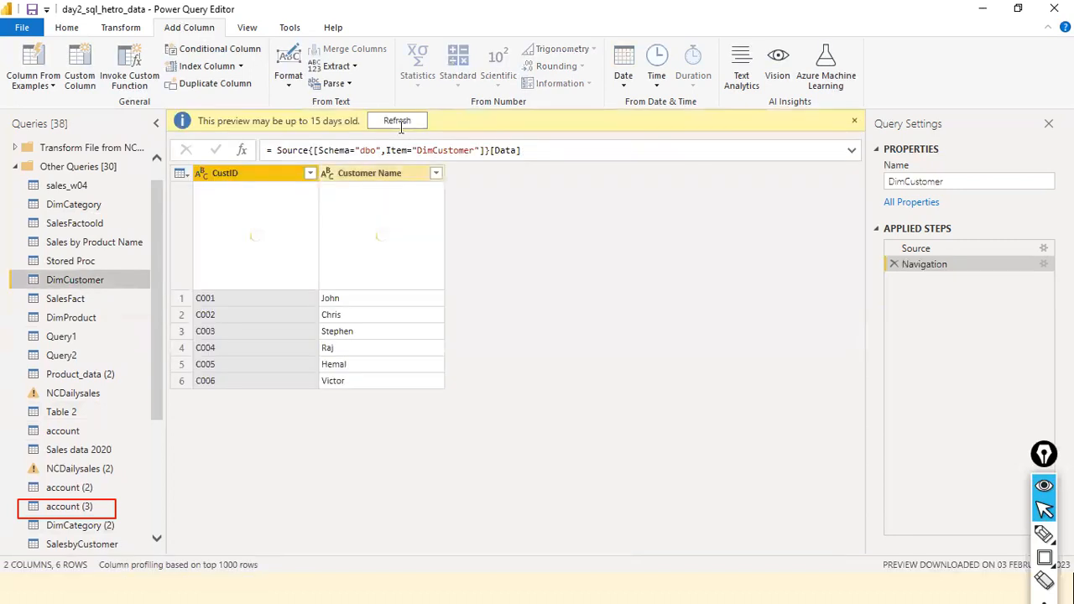
click(399, 123)
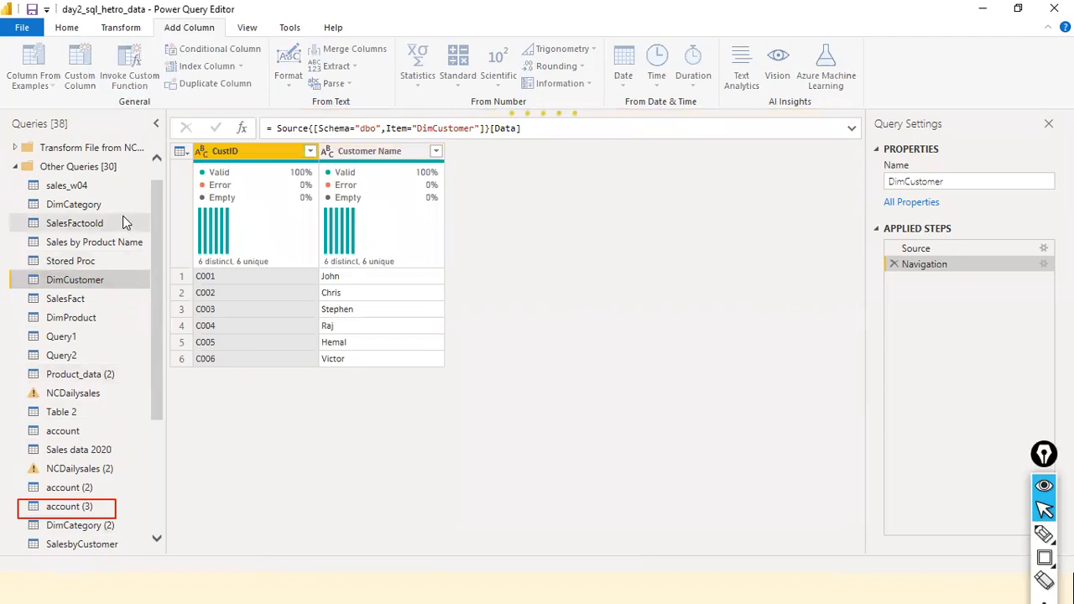
Step: Open the SalesbyCustomer query and change the dob column's type to Date within the existing Changed Type step
scroll(123, 222, down, 2)
scroll(93, 371, down, 1)
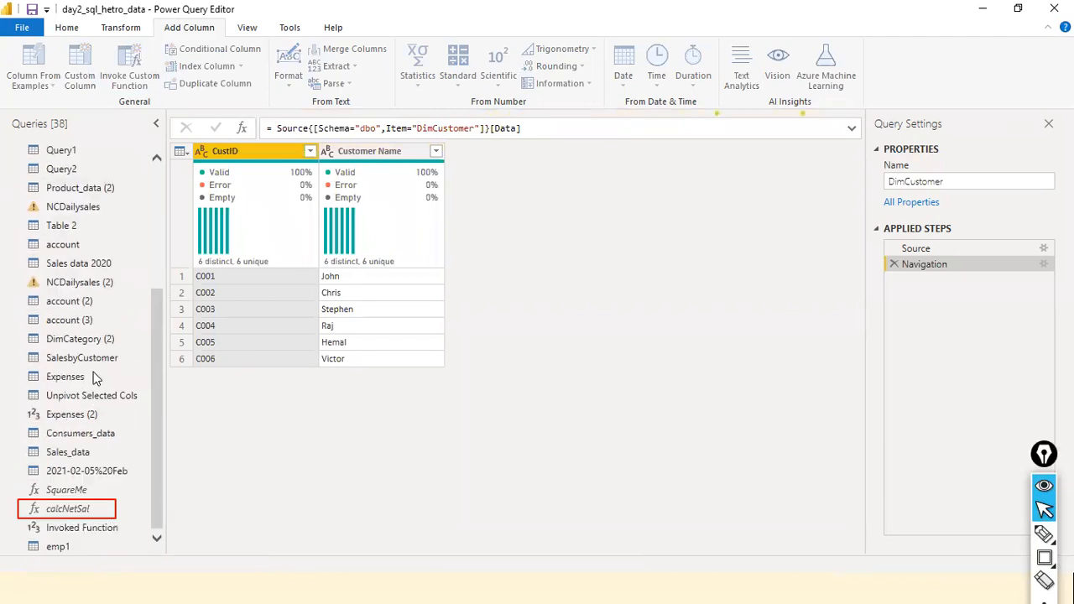
click(109, 360)
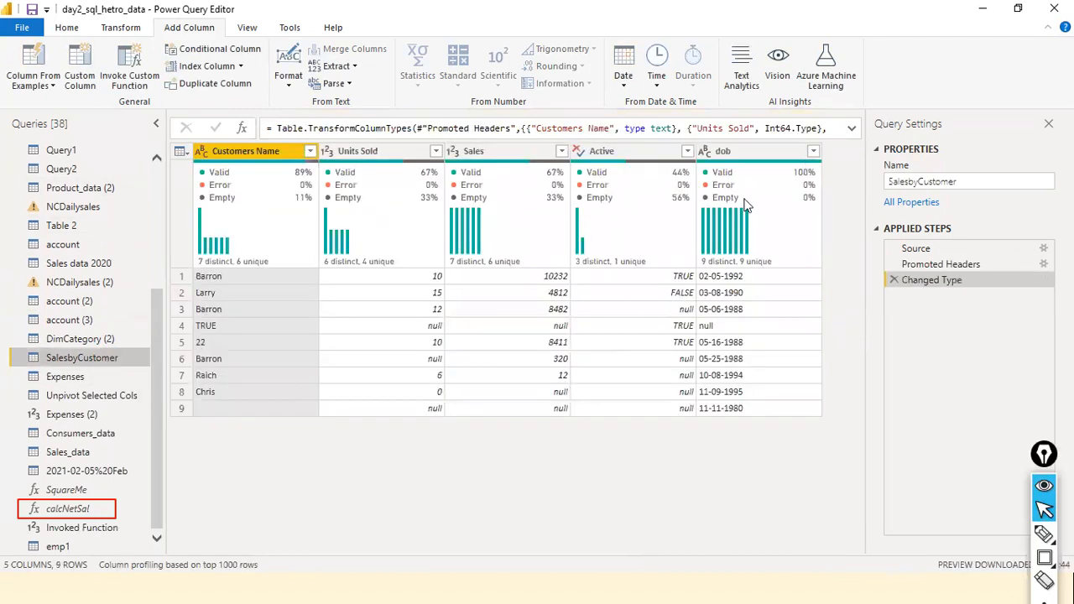
mouse_move(723, 153)
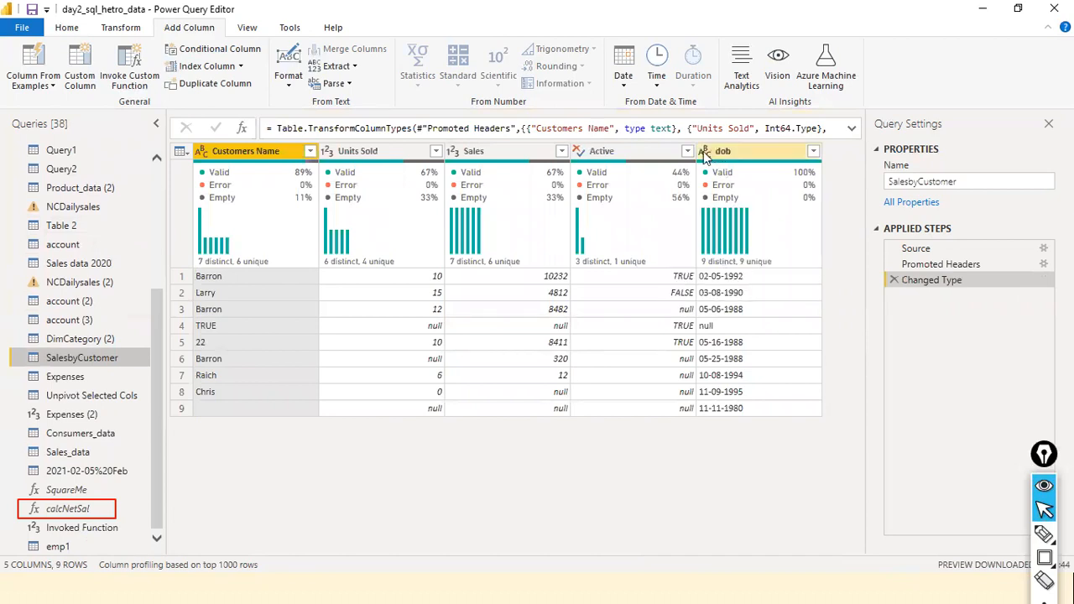
click(703, 151)
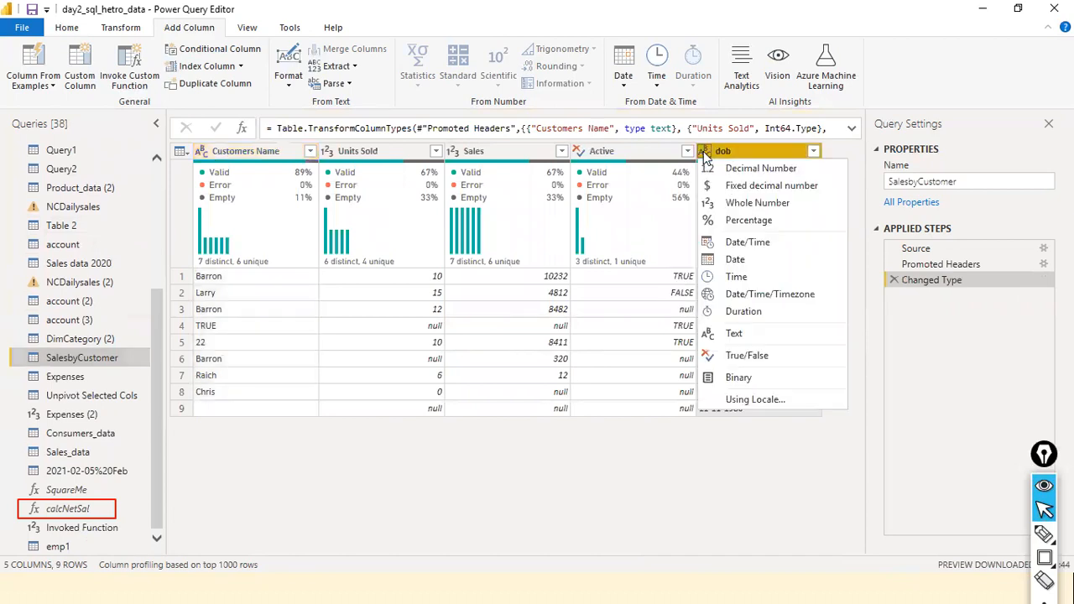
click(751, 251)
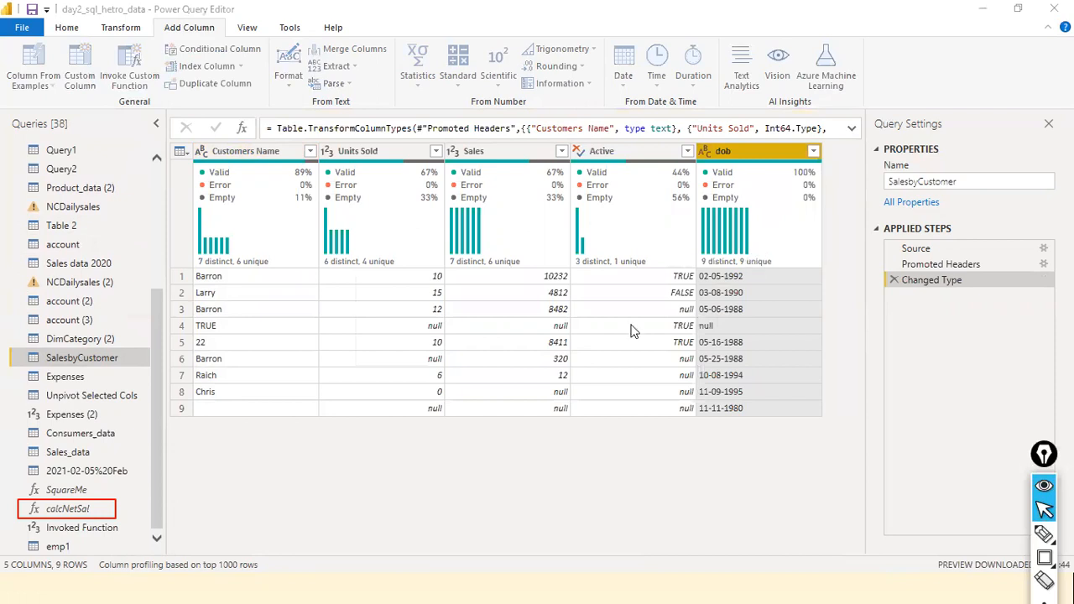
click(522, 334)
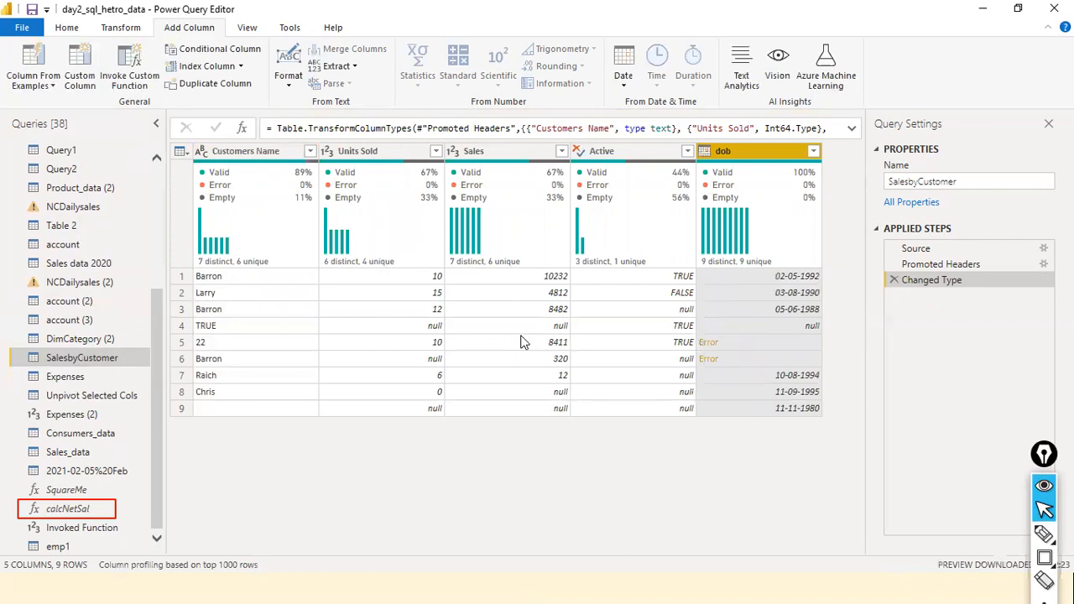
Step: Remove the rows with errors in the dob column and check the column's filter values
right_click(765, 151)
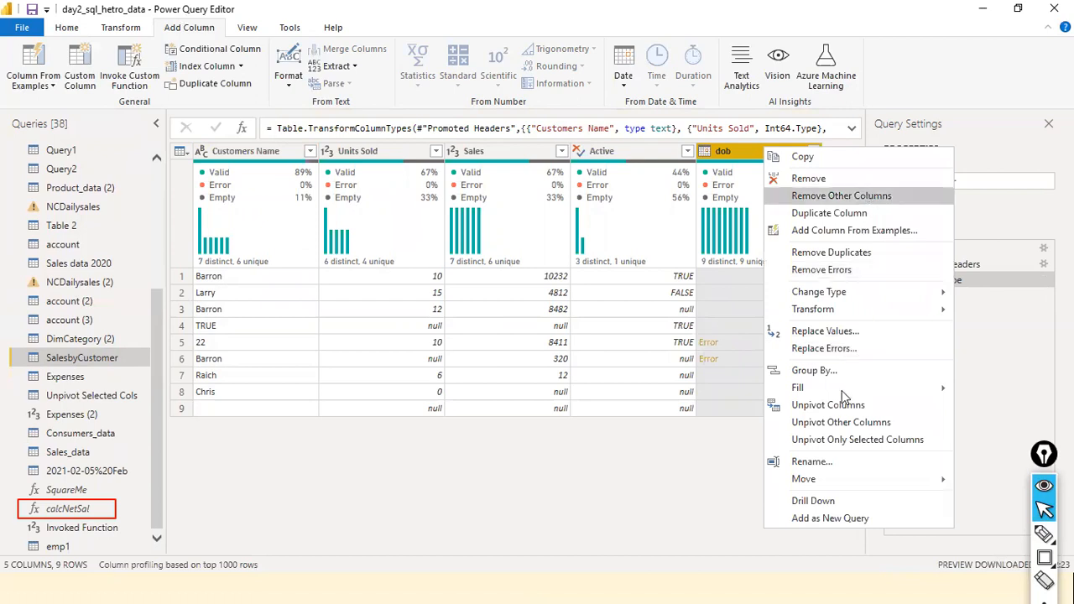
click(847, 272)
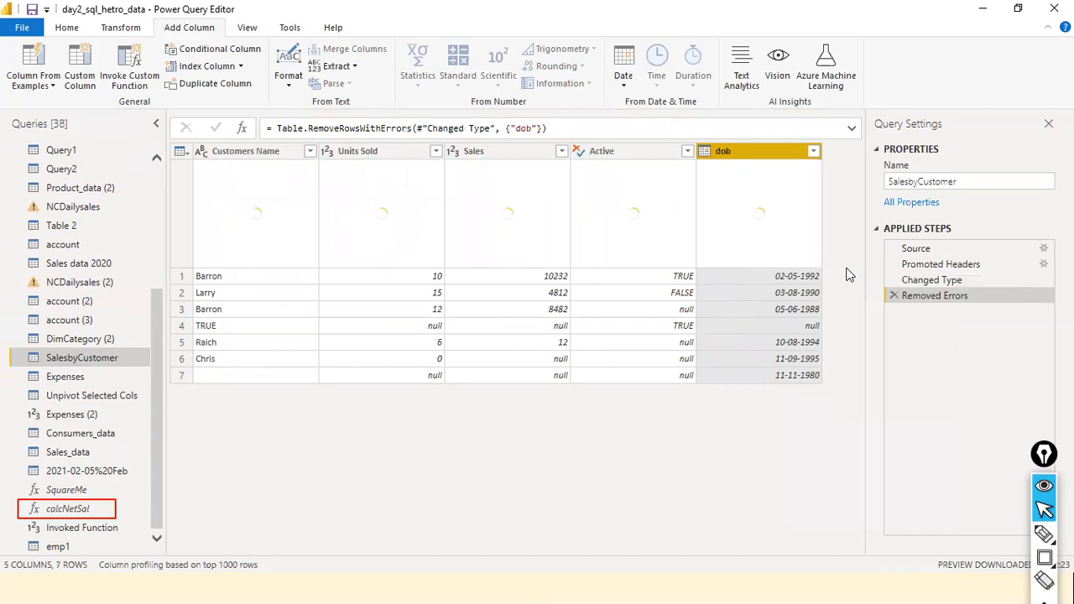
click(811, 161)
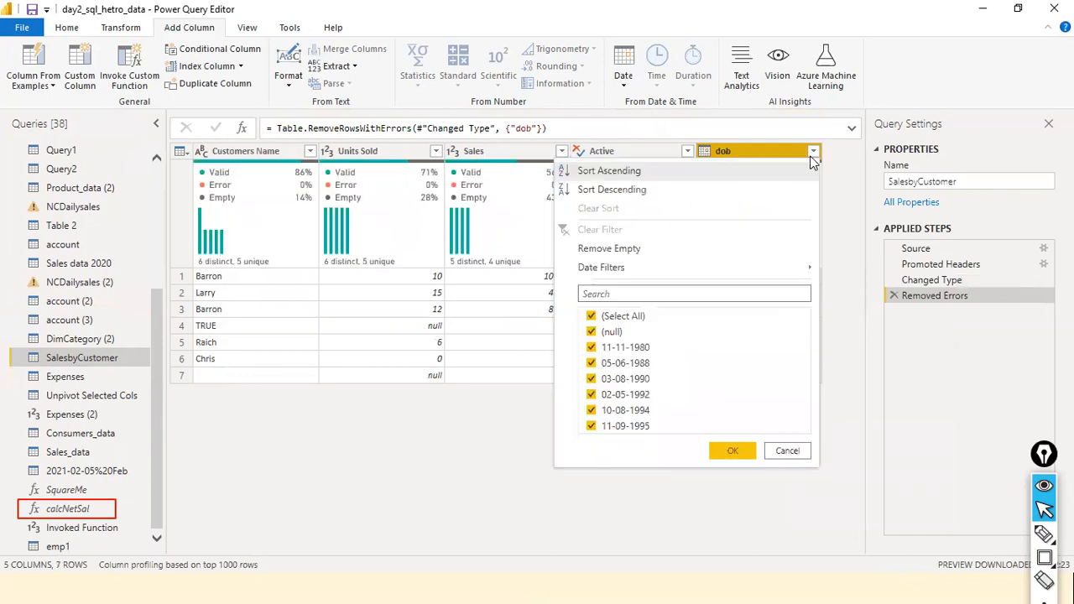
click(853, 344)
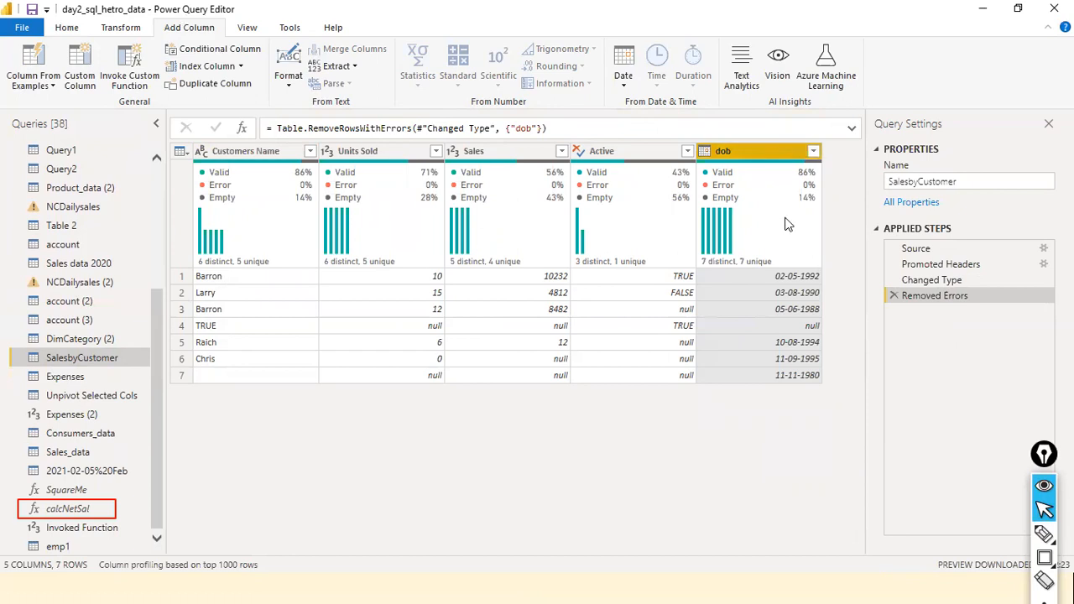
Step: Examine the dob column's quality and distribution summaries and the cleanup options they offer
right_click(776, 151)
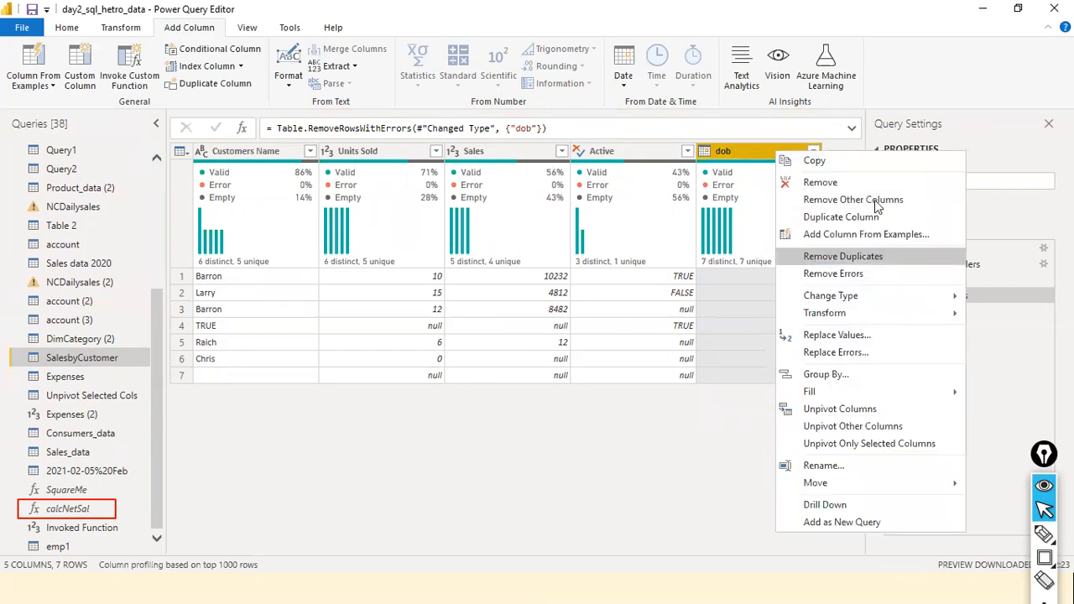
click(887, 41)
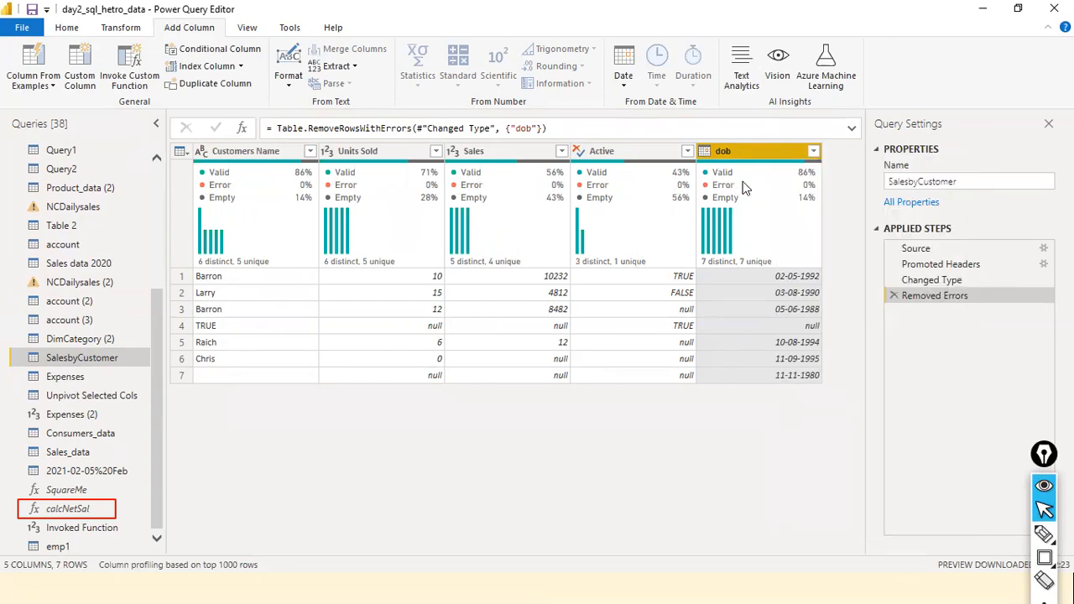
mouse_move(744, 188)
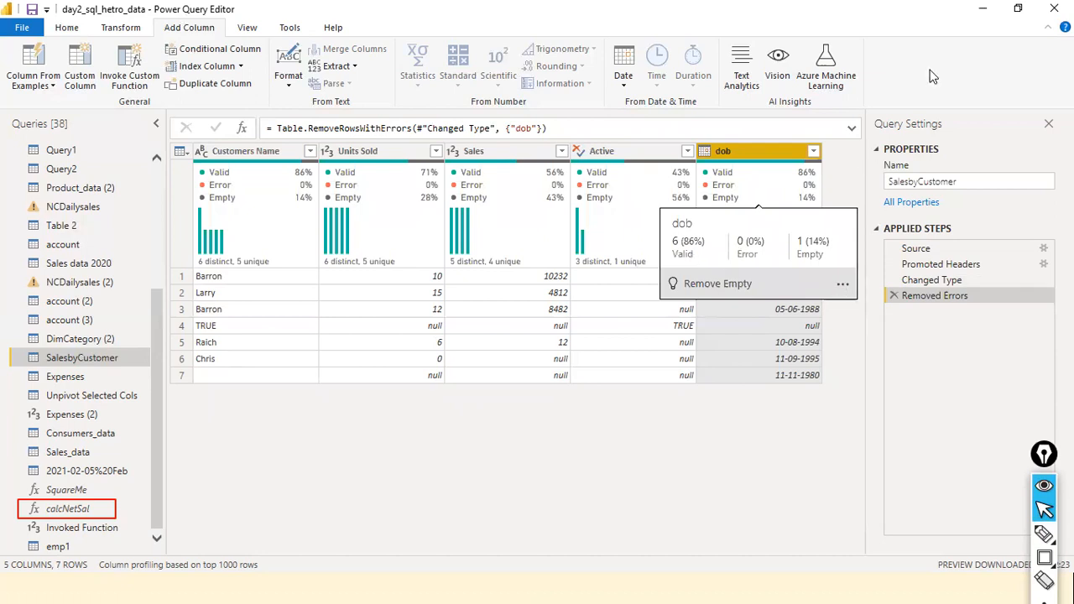
click(256, 30)
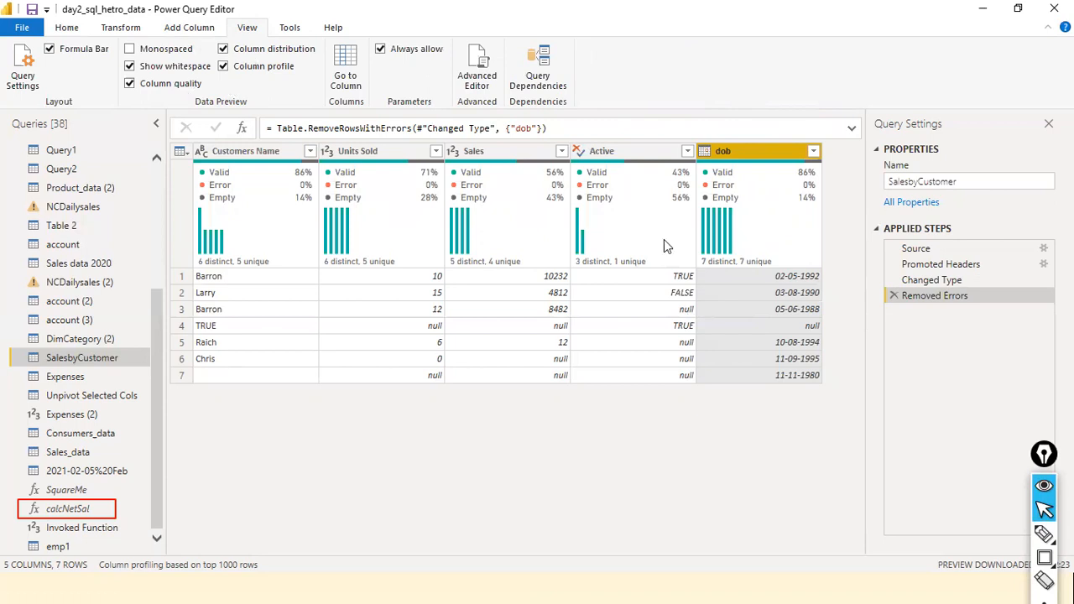
mouse_move(755, 241)
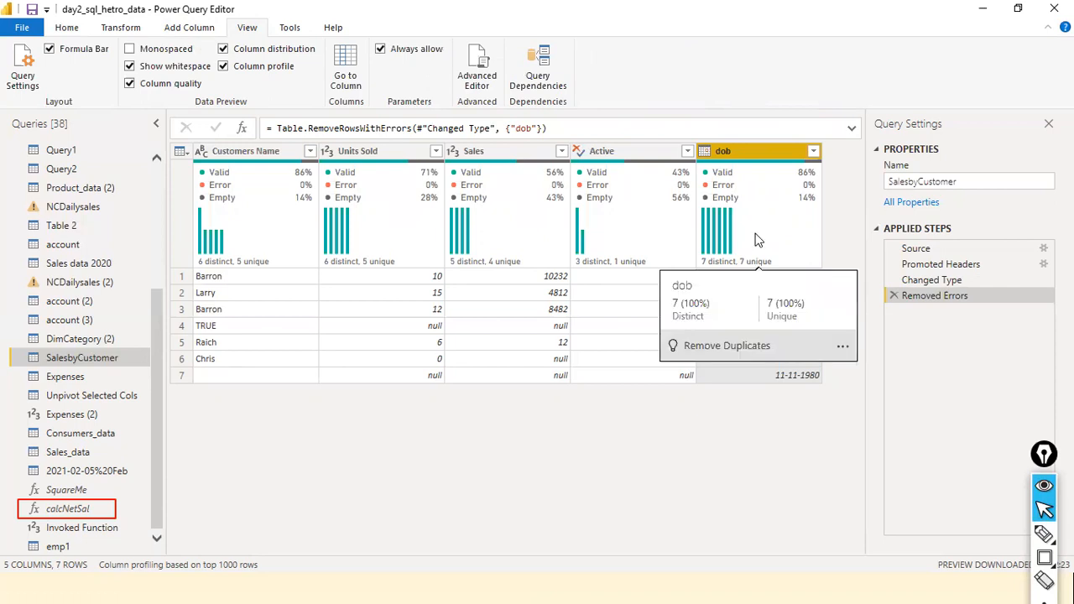
click(843, 353)
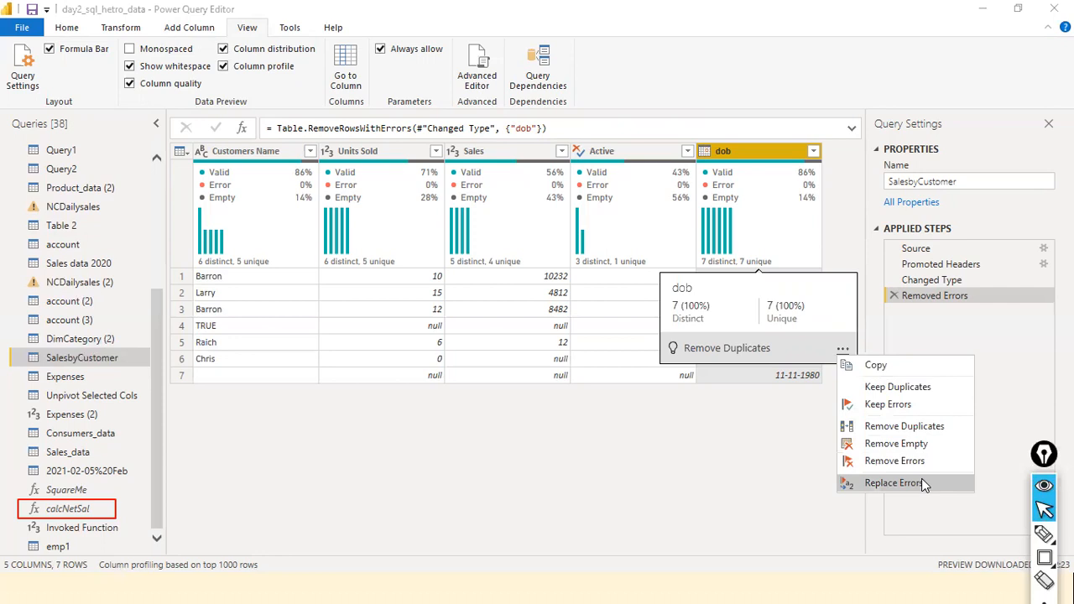
click(638, 444)
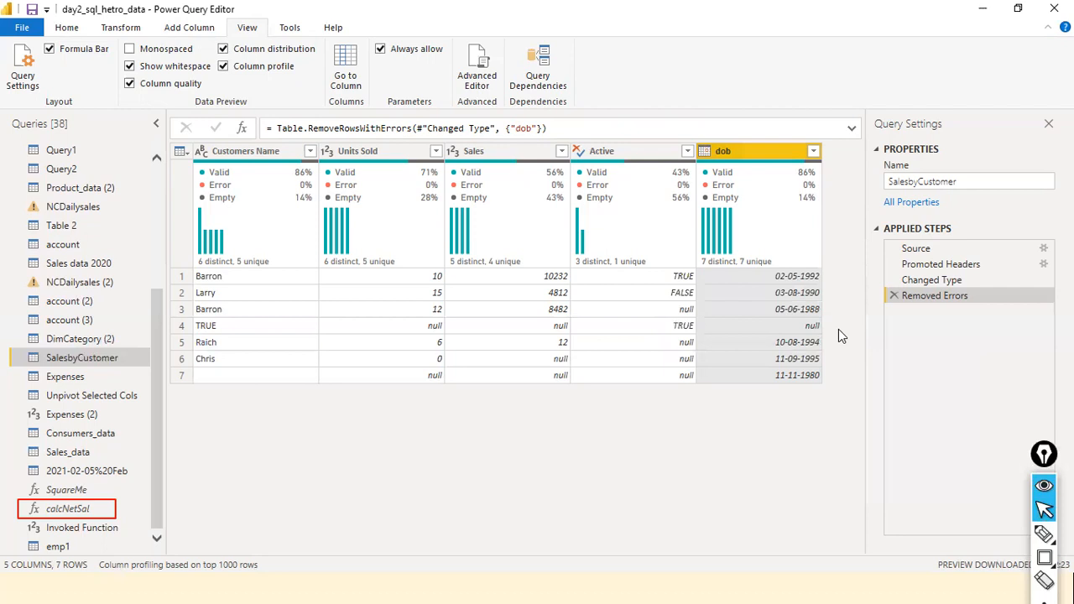
Step: Filter the null values out of the dob column
click(812, 153)
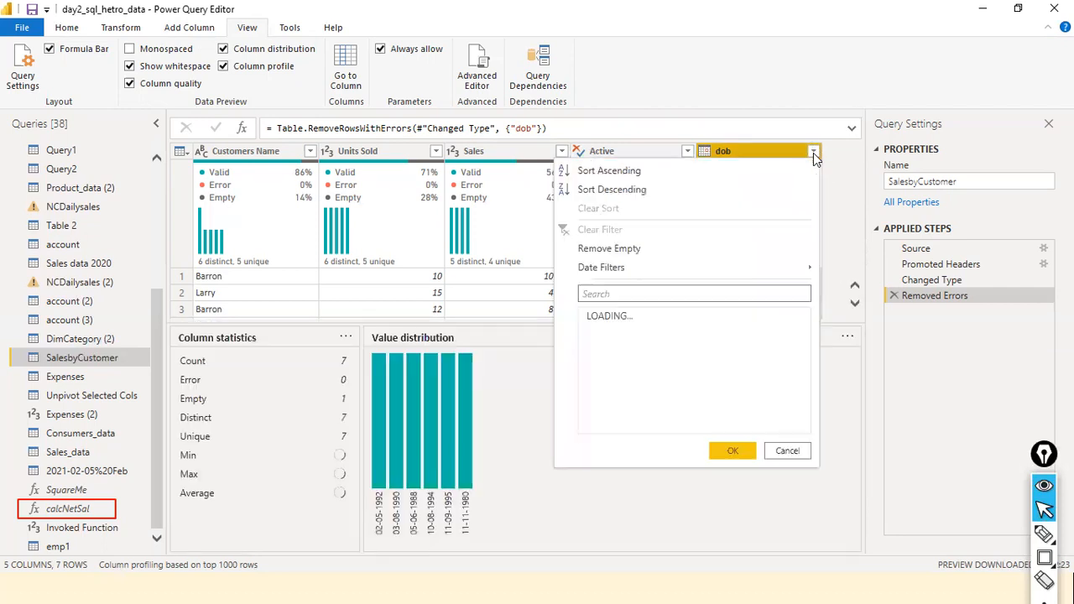
click(813, 152)
click(813, 153)
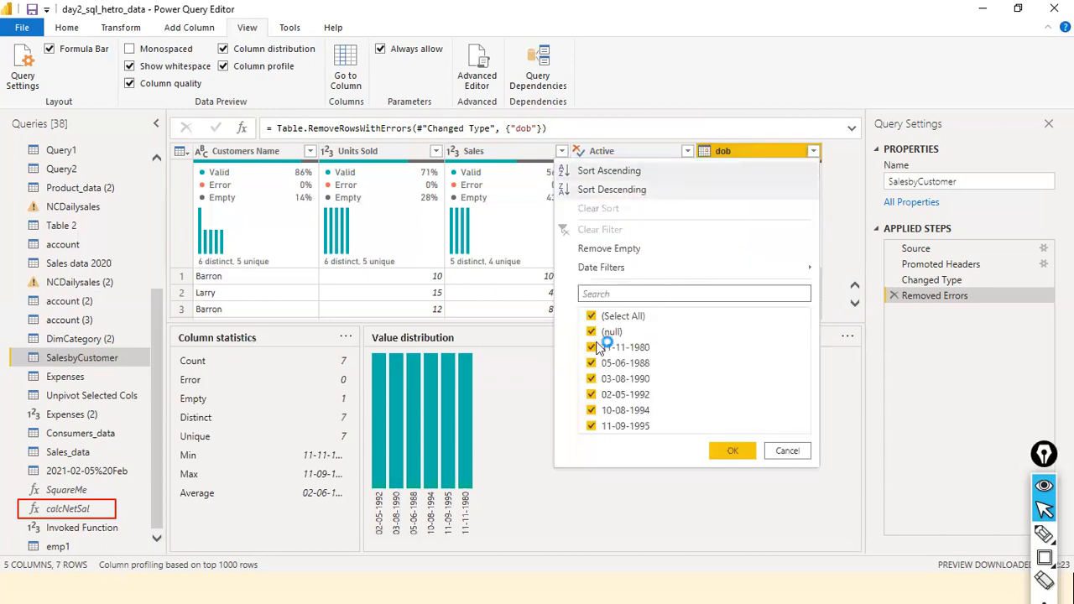
click(737, 445)
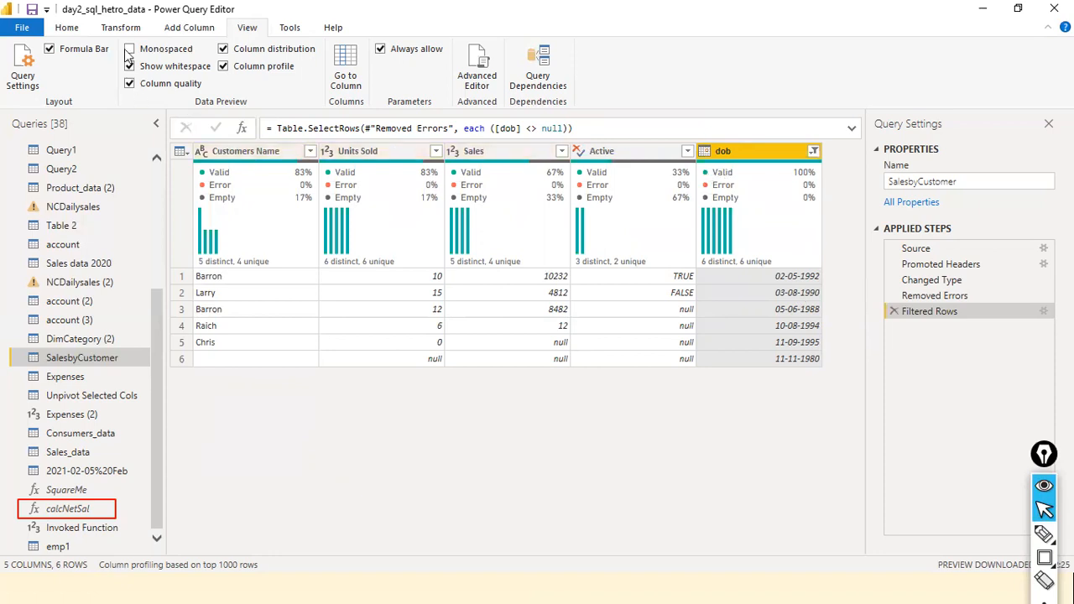
click(173, 30)
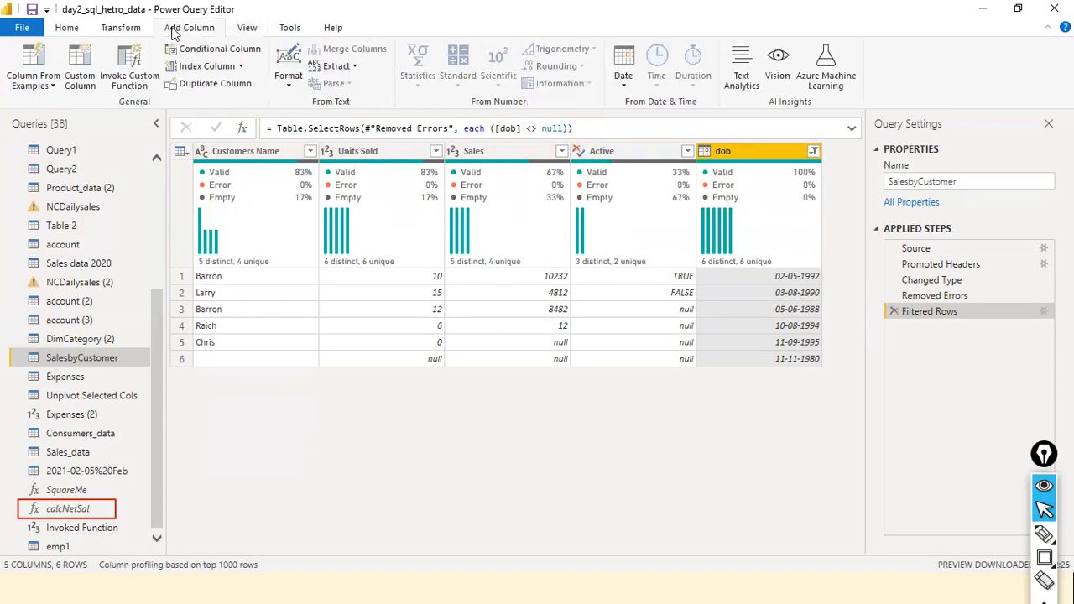
click(80, 80)
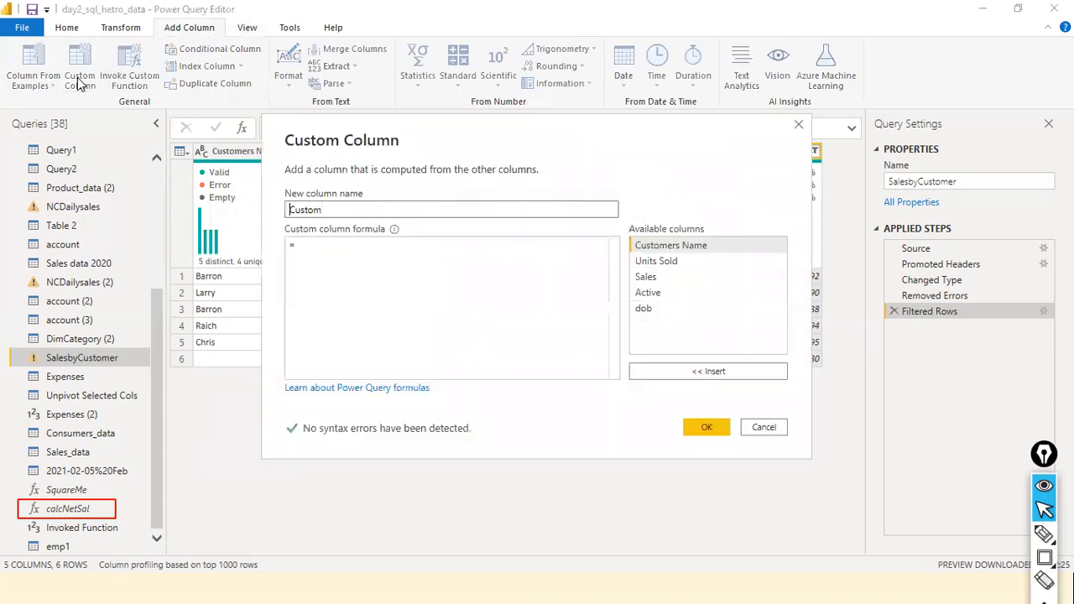
click(760, 428)
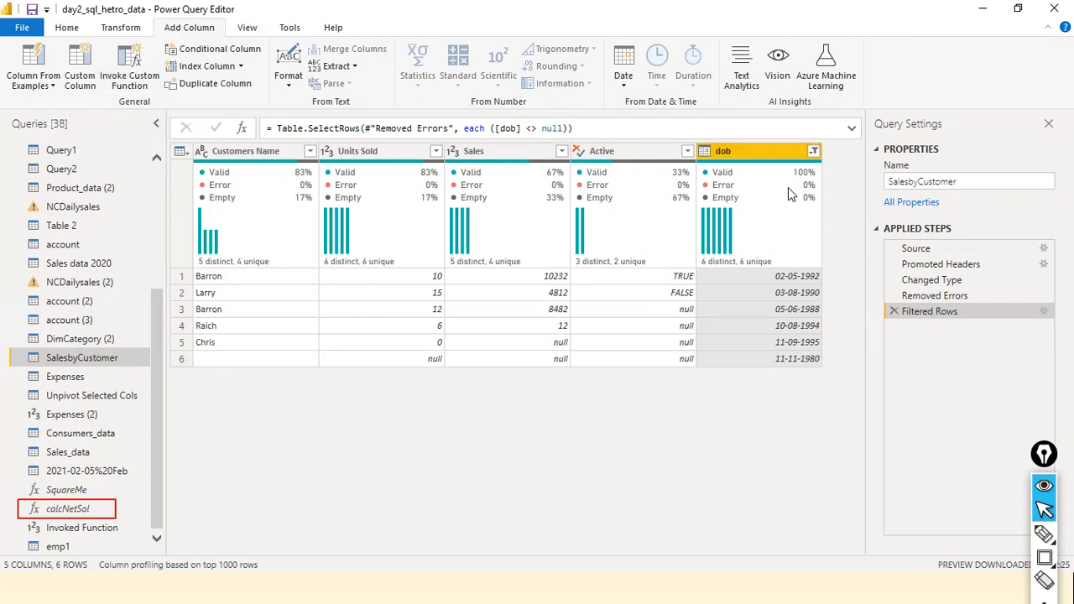
mouse_move(787, 187)
click(622, 132)
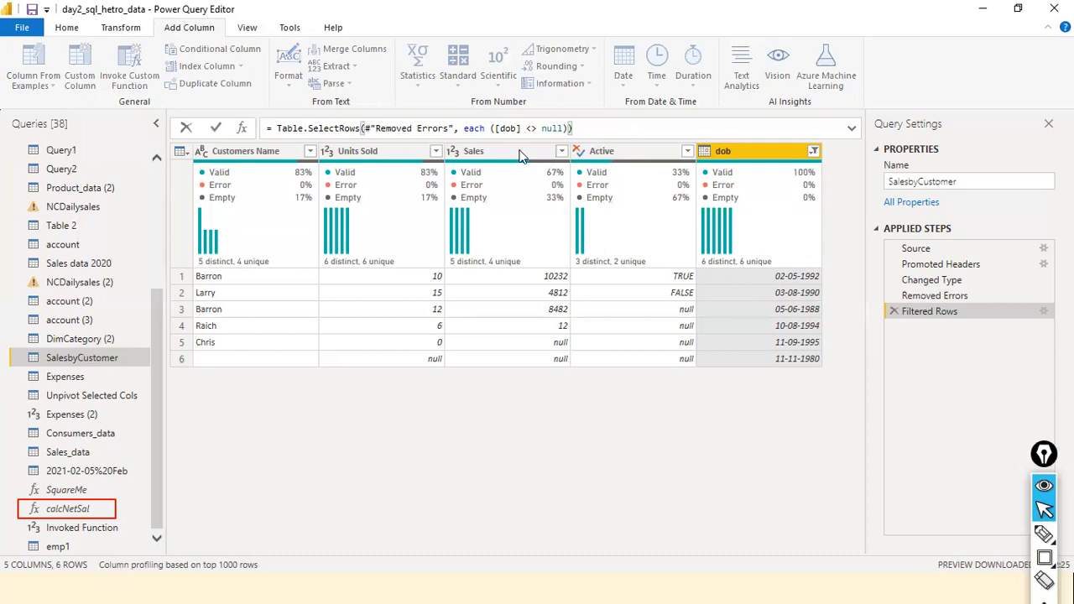
click(620, 124)
key(ctrl+a)
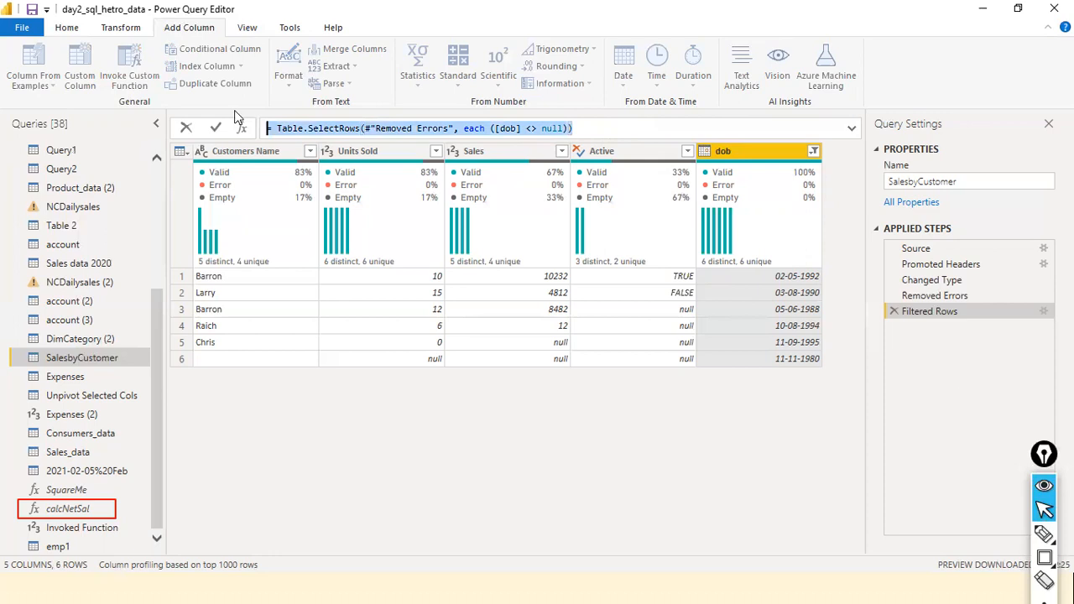
click(753, 450)
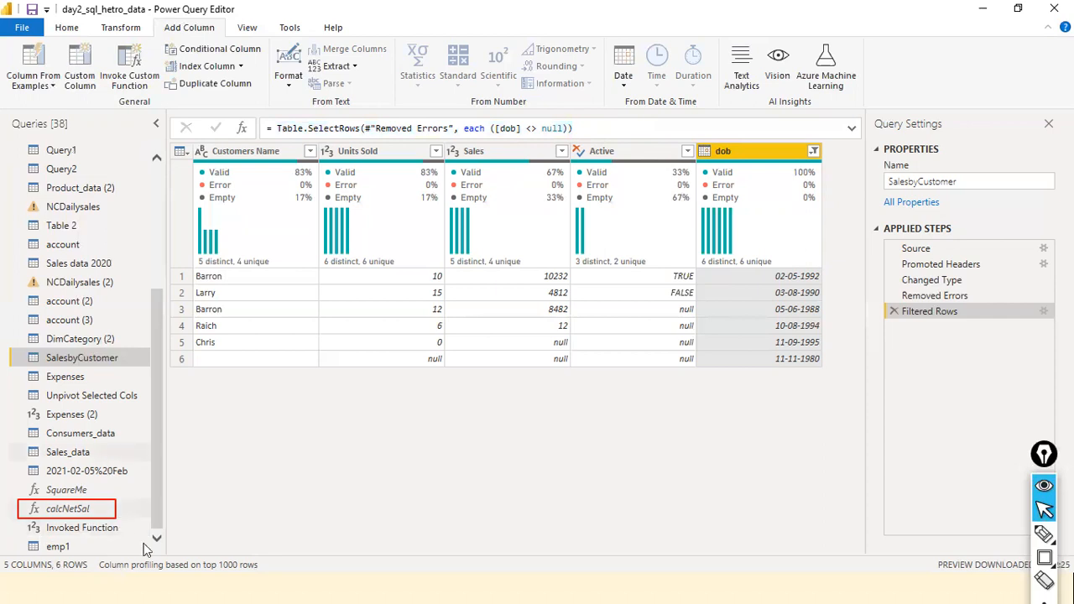
Step: Create a new blank query and open its code in the Advanced Editor
scroll(48, 262, up, 5)
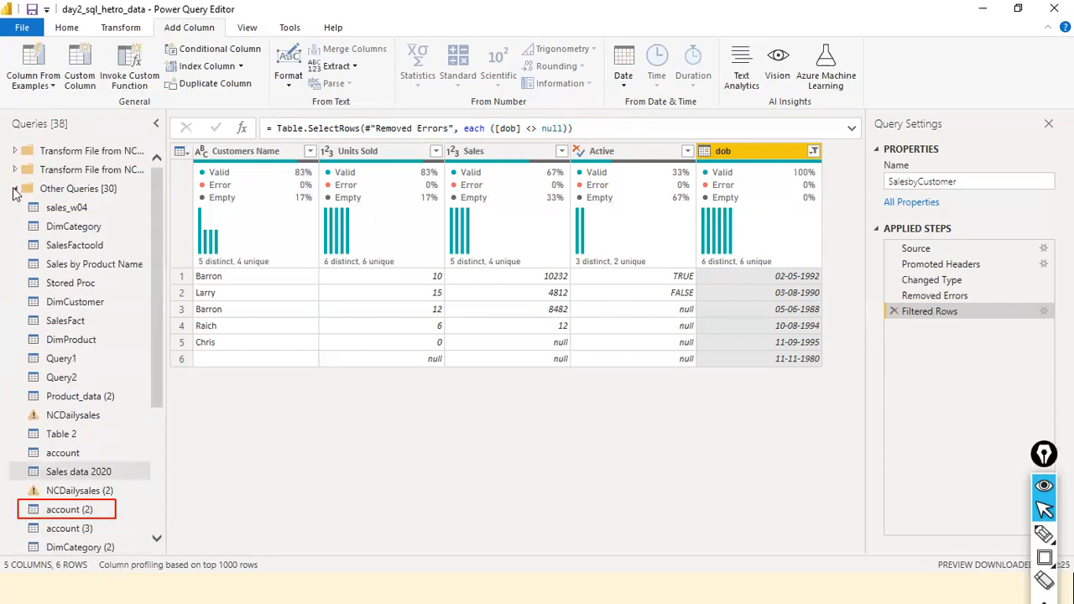
click(16, 190)
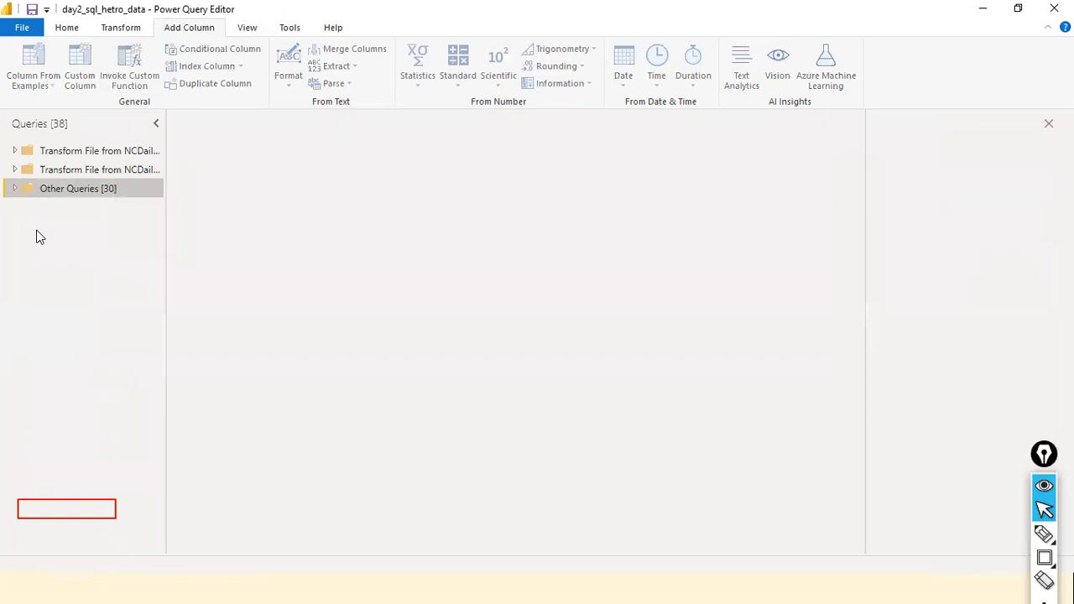
right_click(38, 237)
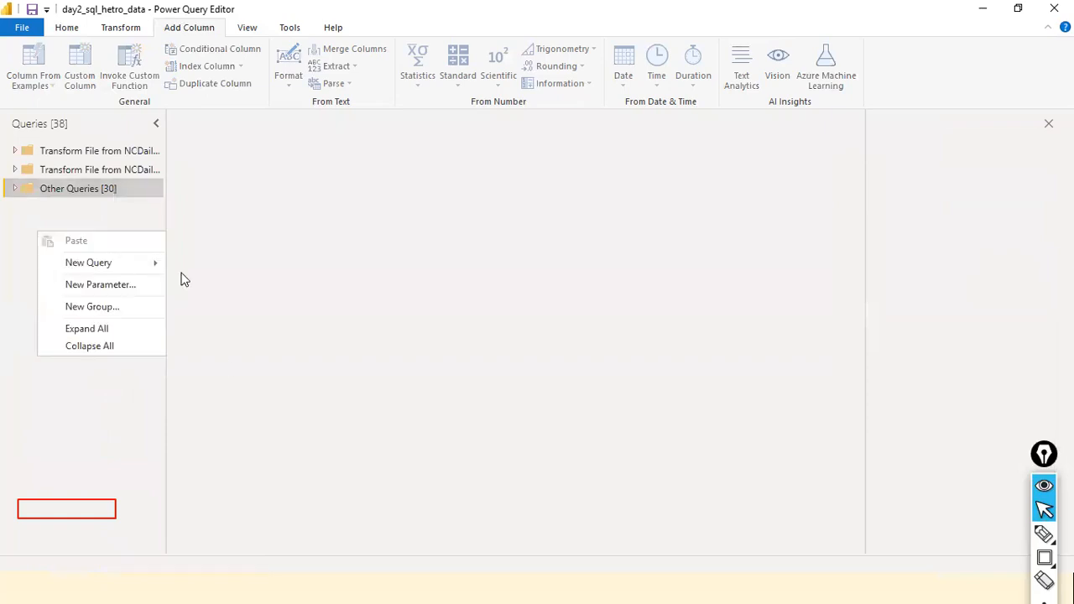
mouse_move(122, 265)
click(246, 371)
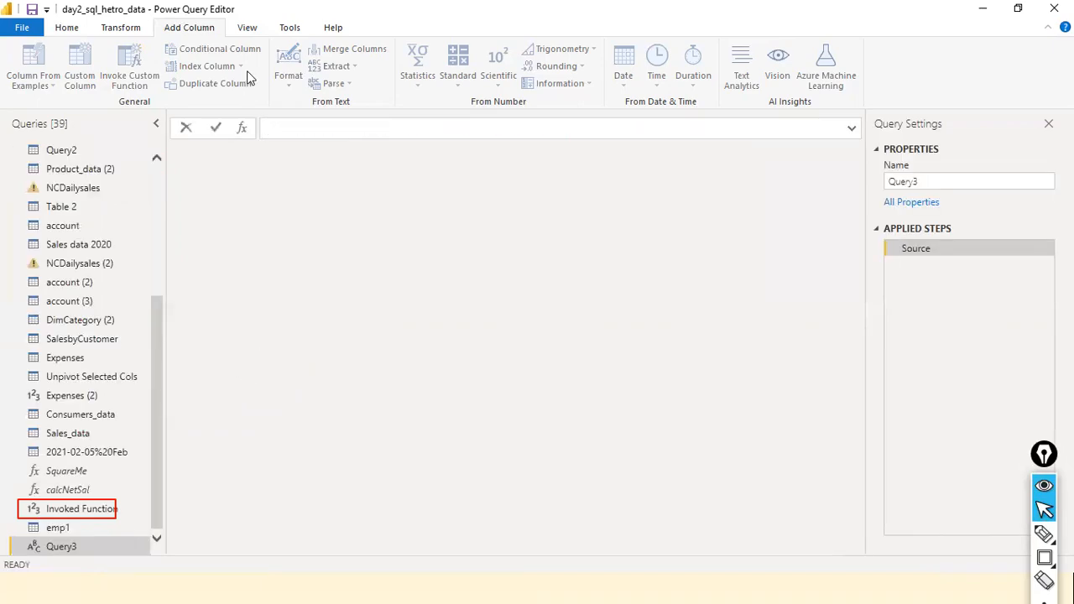
click(249, 29)
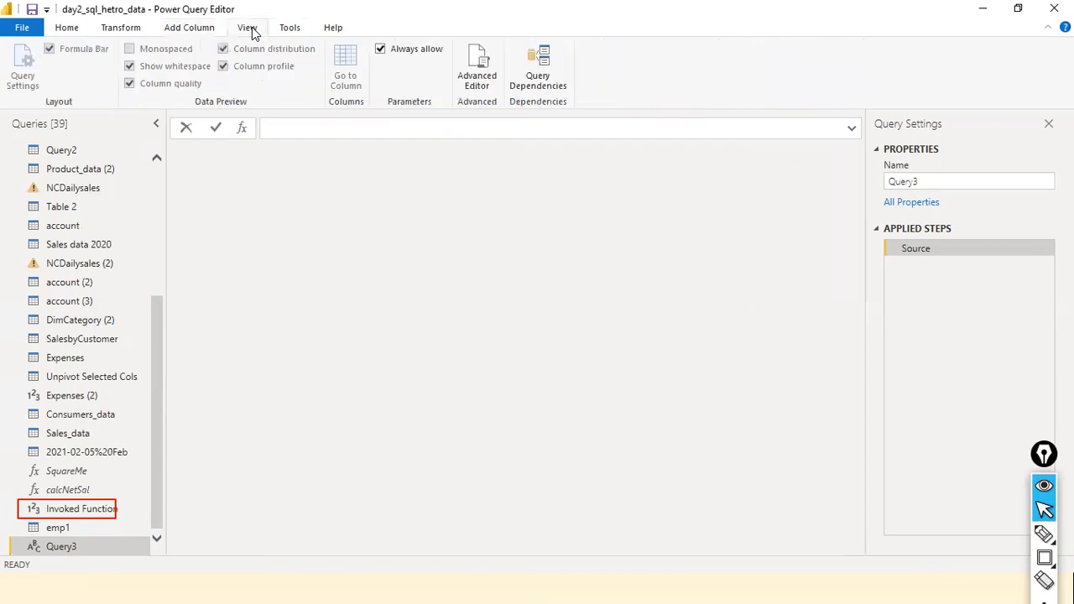
click(477, 81)
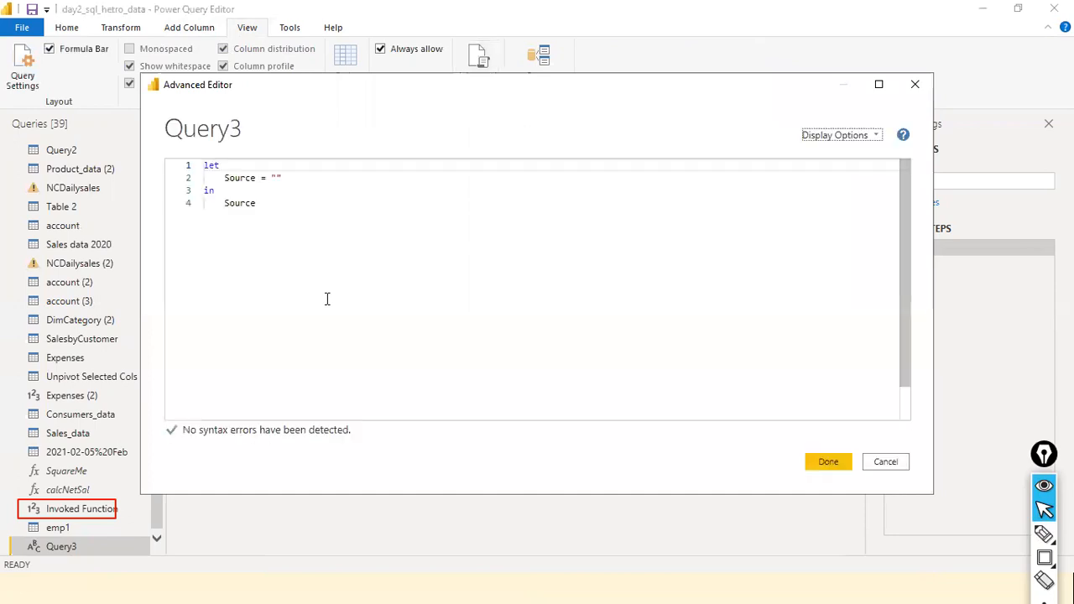
Step: Add the function header (DOB as date) => on a new line above let
key(ctrl+Home)
key(Return)
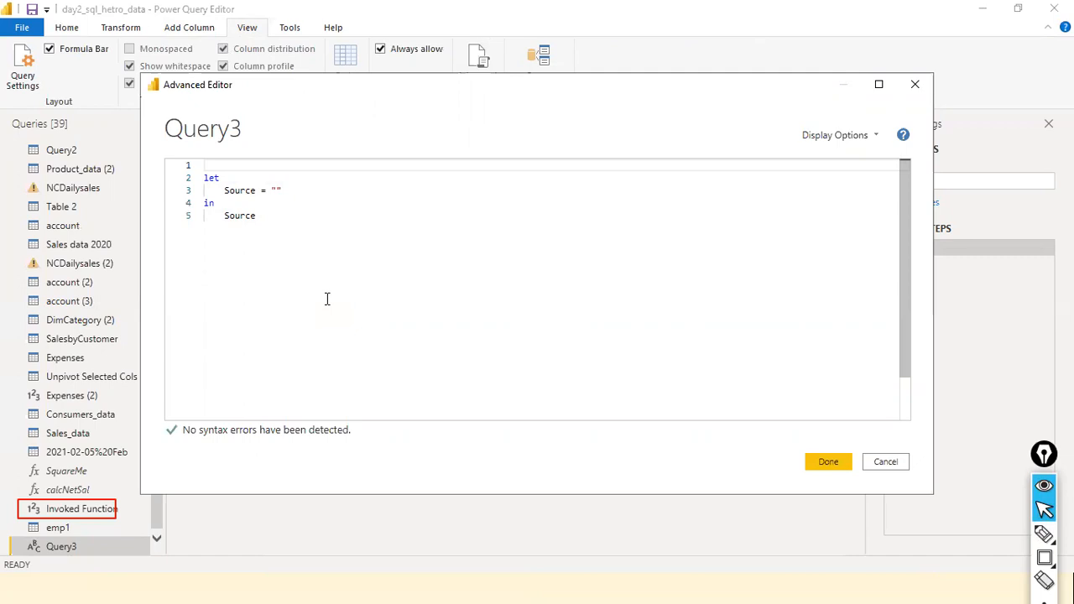
text(()
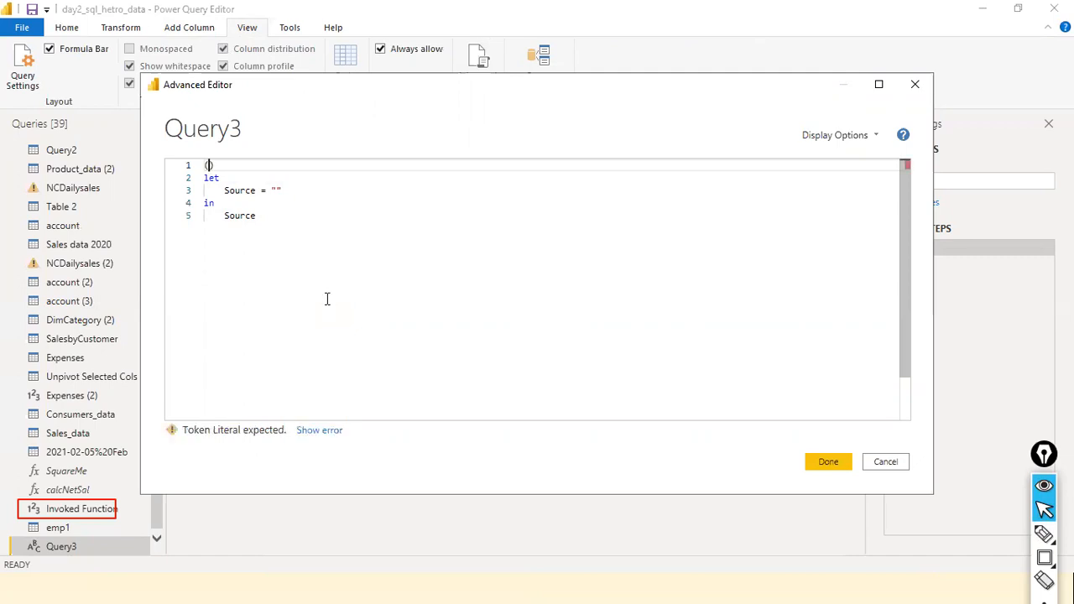
text(x)
text(OB )
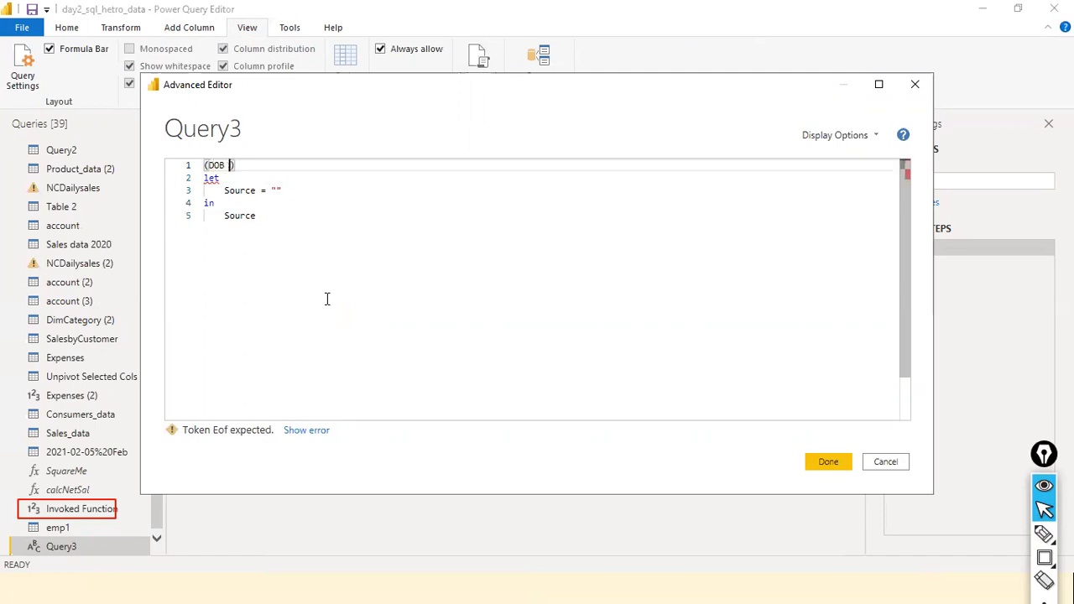
text(as )
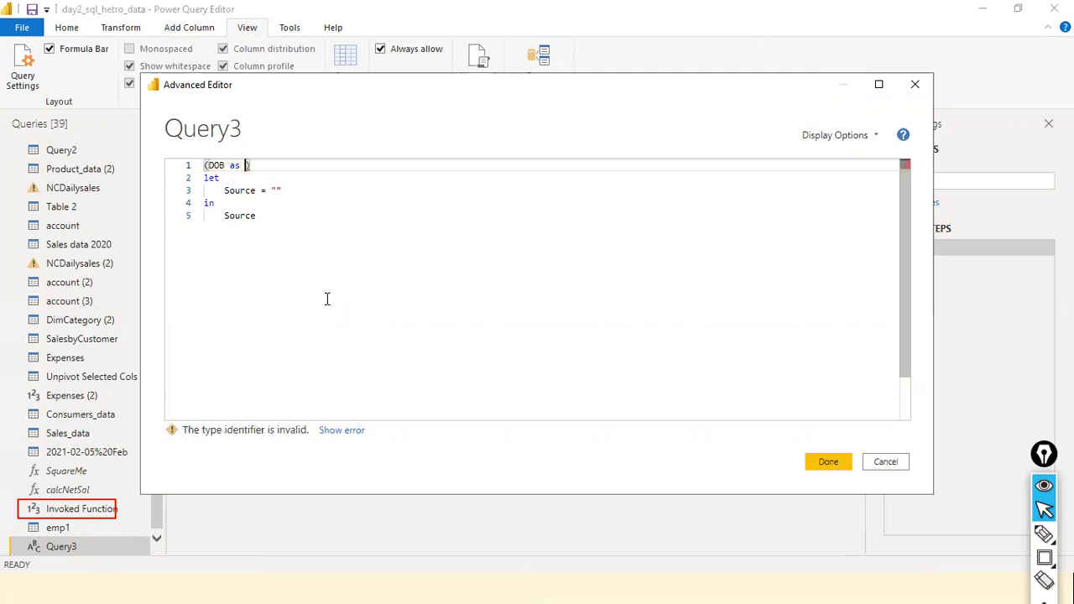
text(date)
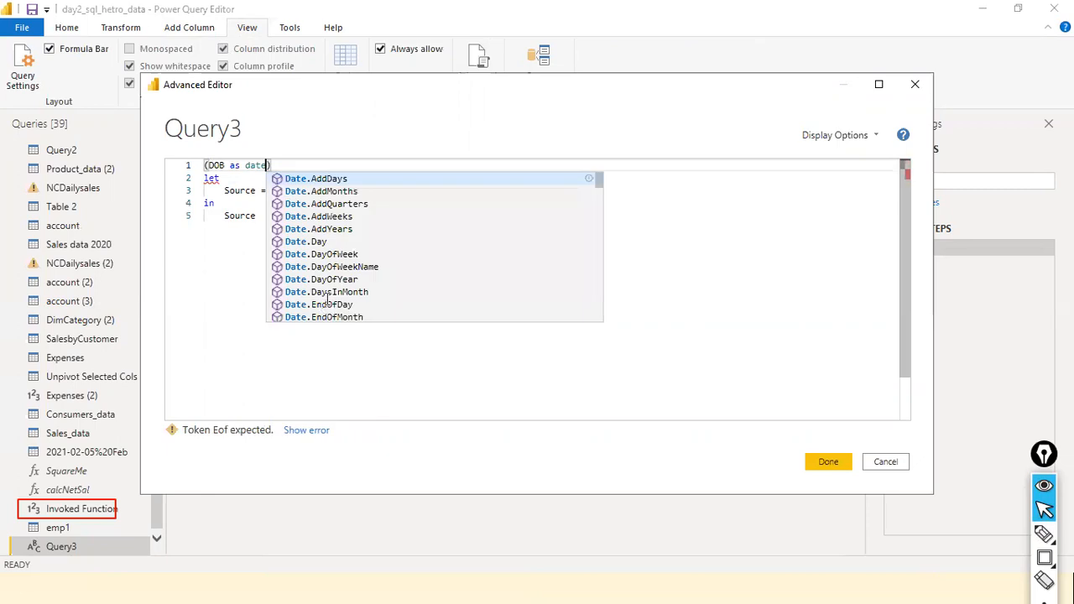
text() =>)
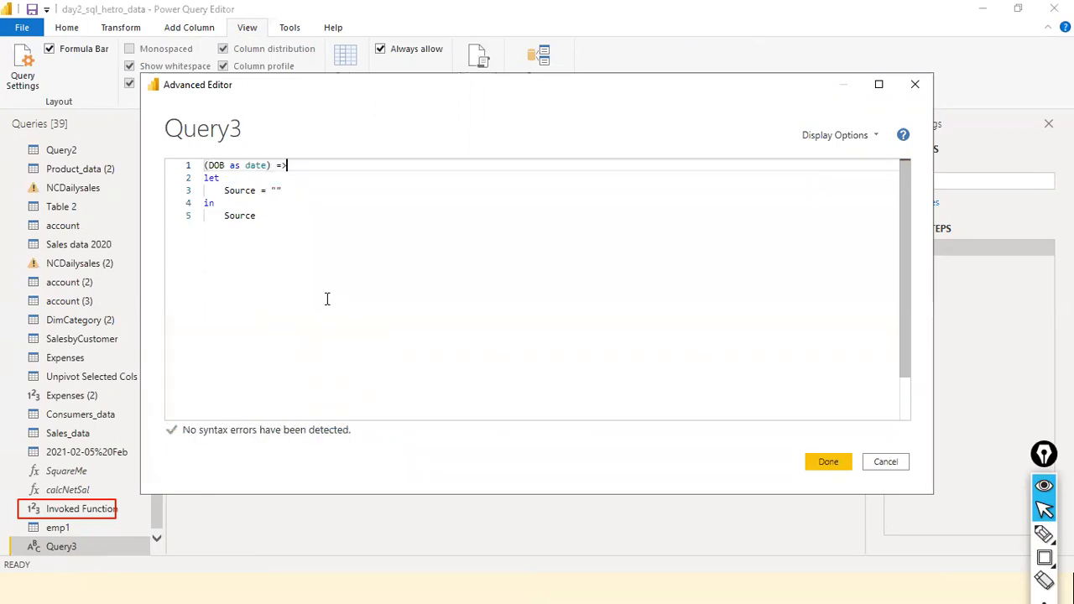
Step: Rename the Source variable in the let block to Age and clear its empty text value
key(Down)
key(Down)
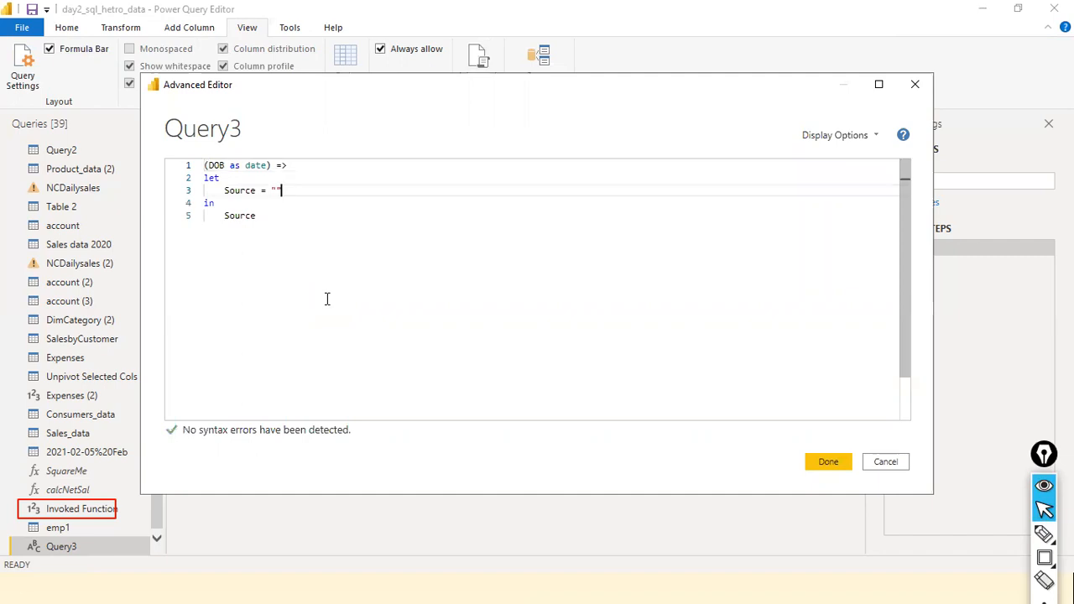
key(Home)
key(Home)
key(ctrl+Right)
key(ctrl+shift+Left)
text(Age)
key(End)
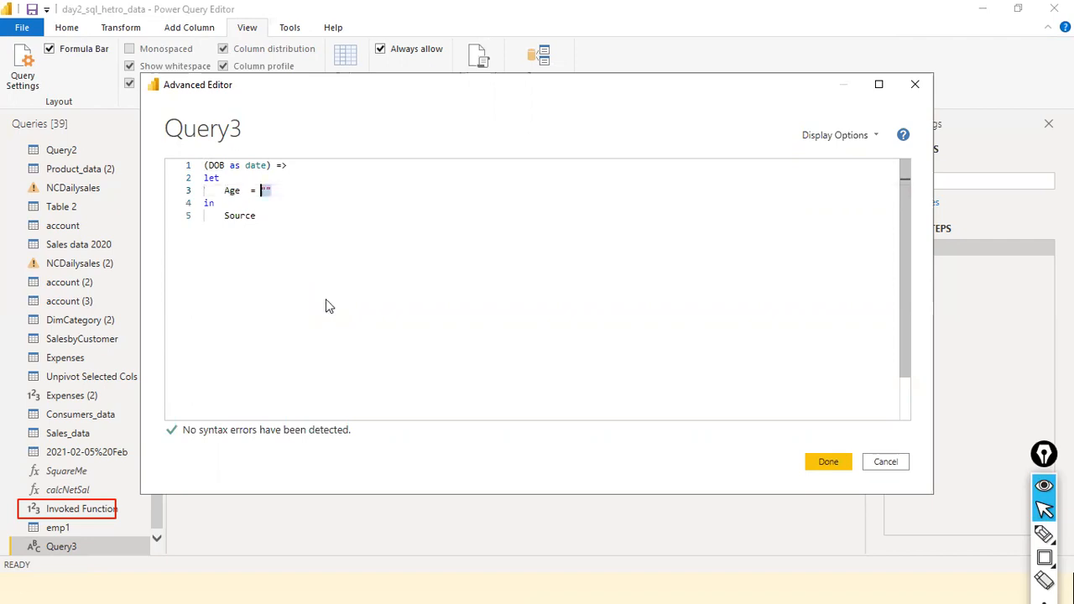
key(BackSpace)
key(BackSpace)
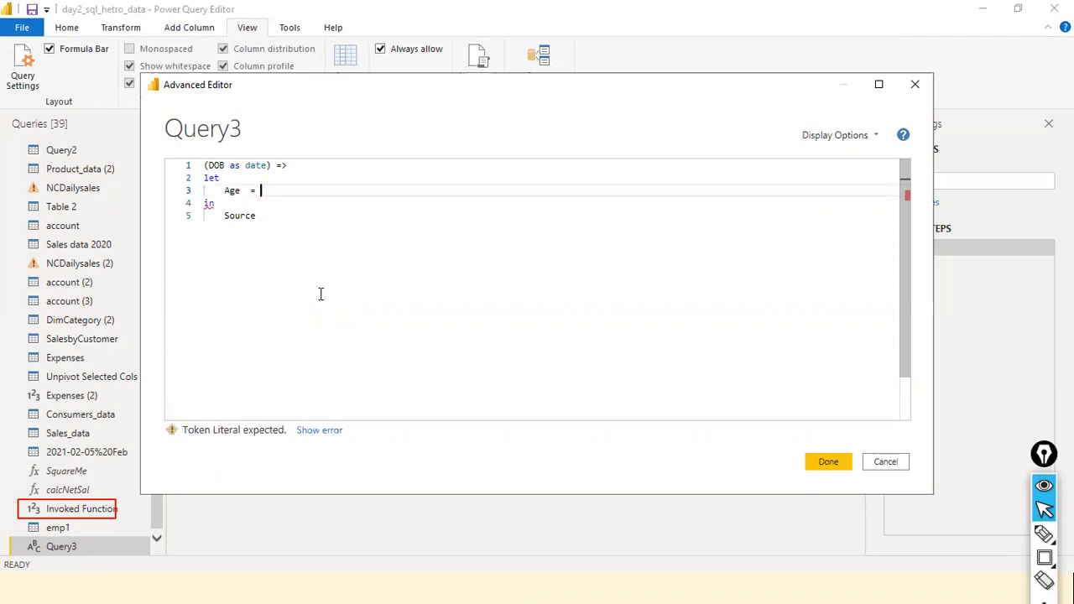
Step: Start the Age expression with a call to the Date.Year function
text(Date.)
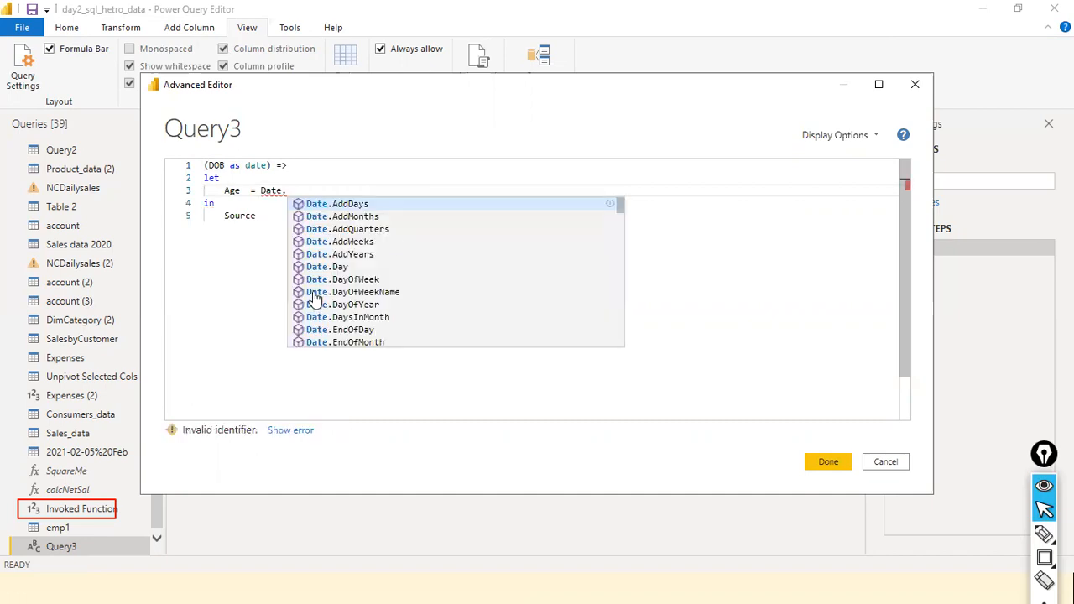
scroll(447, 268, down, 2)
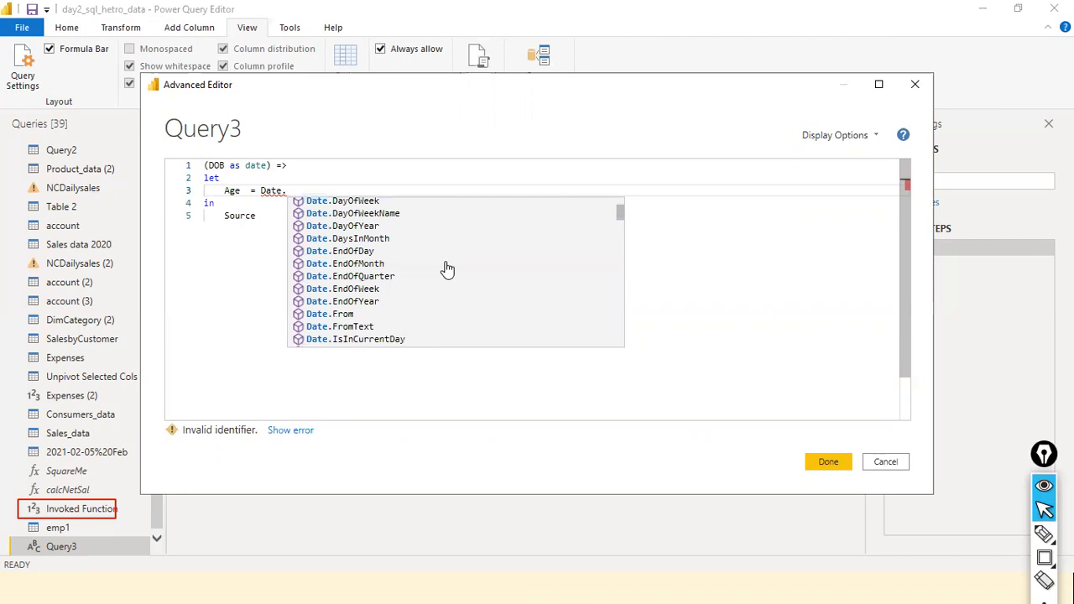
scroll(447, 268, up, 1)
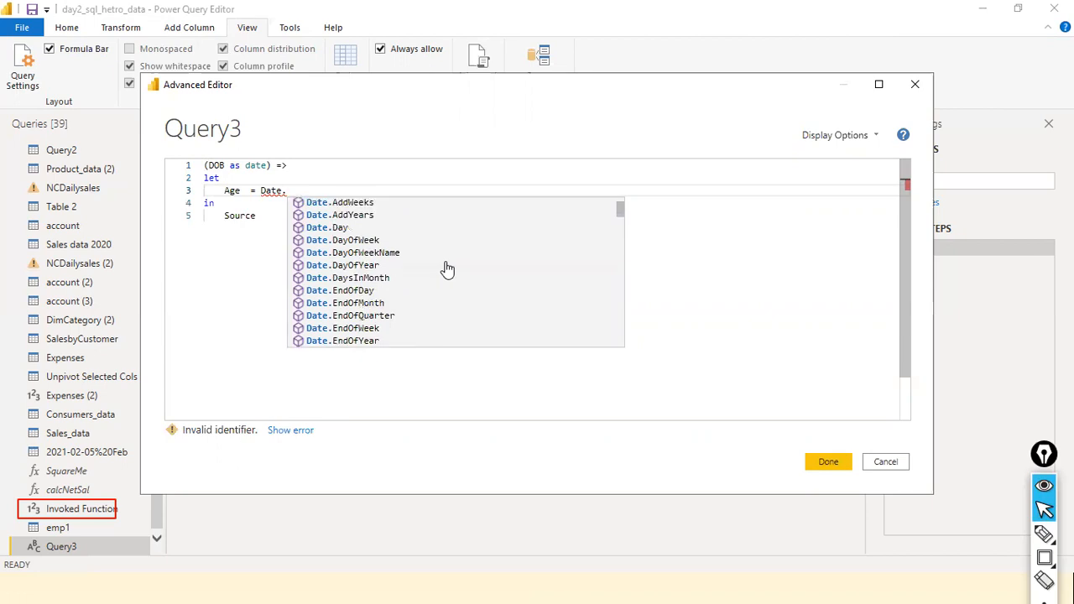
scroll(447, 268, up, 1)
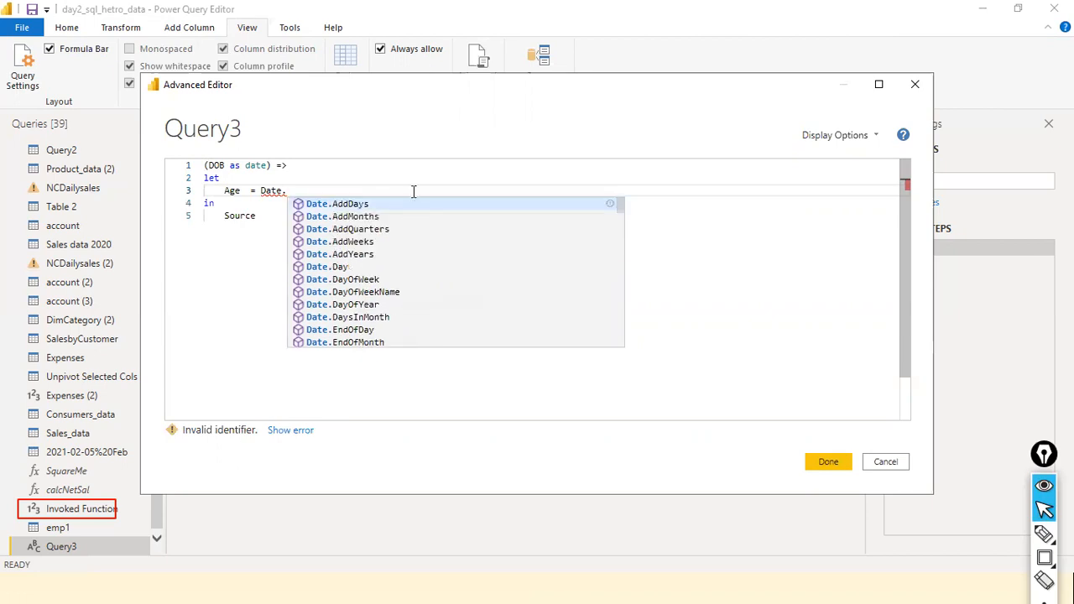
text(Y)
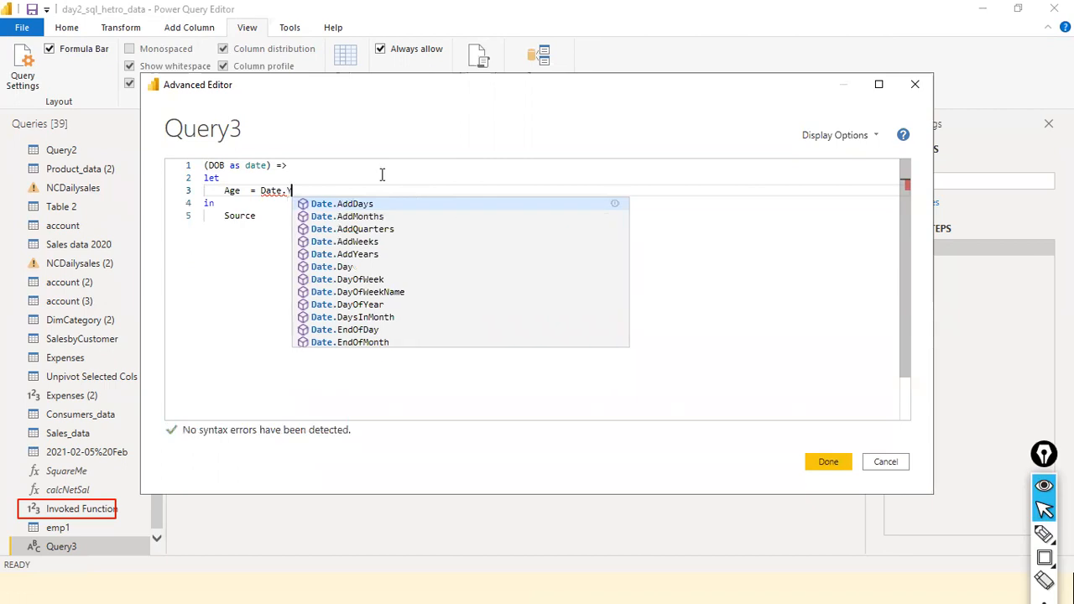
text(eaar)
key(BackSpace)
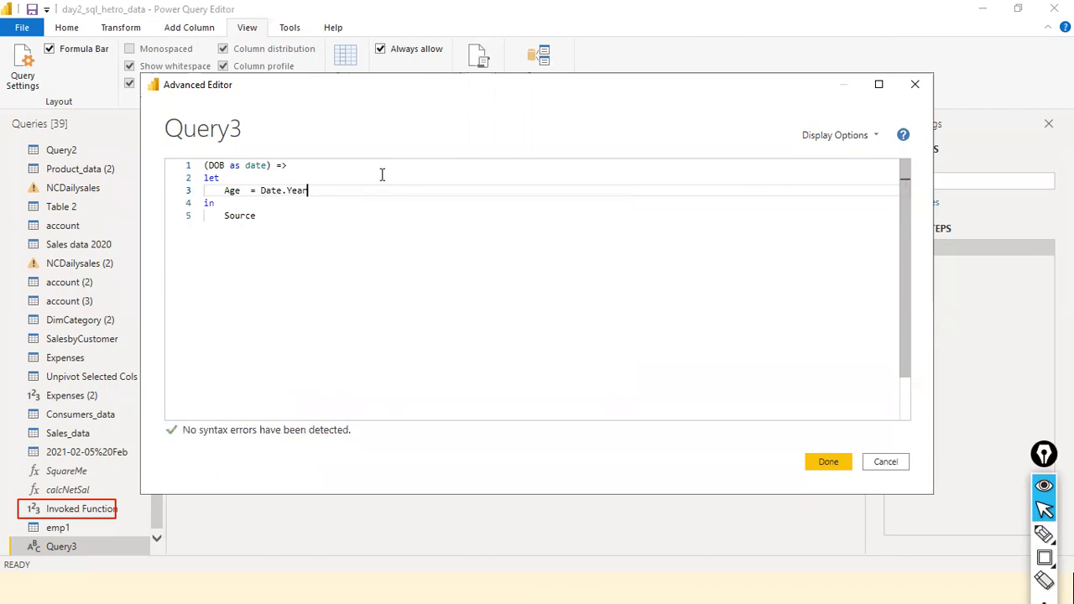
key(ctrl+space)
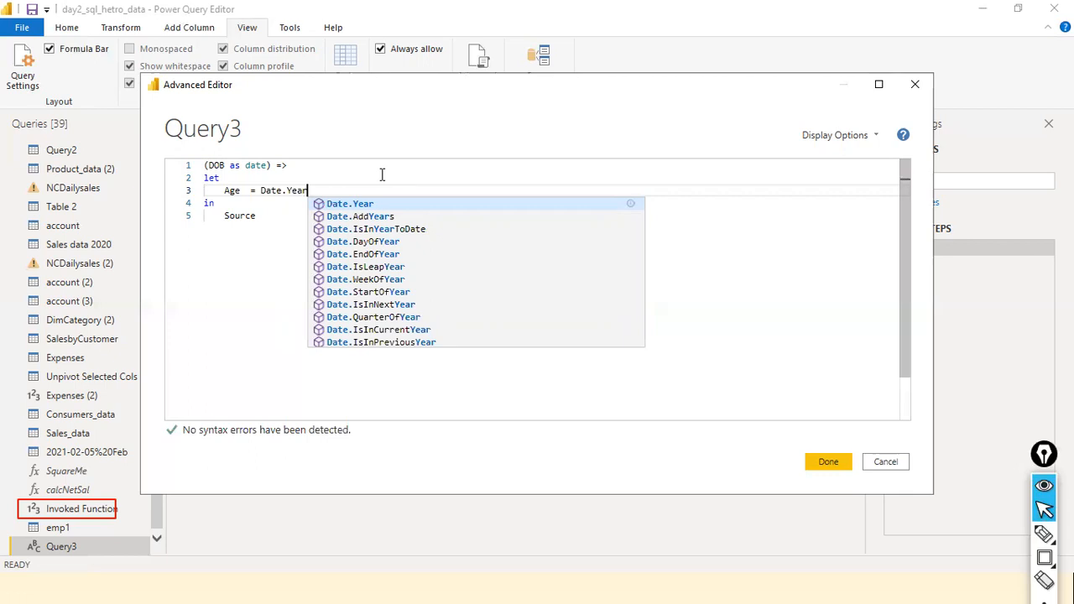
text(()
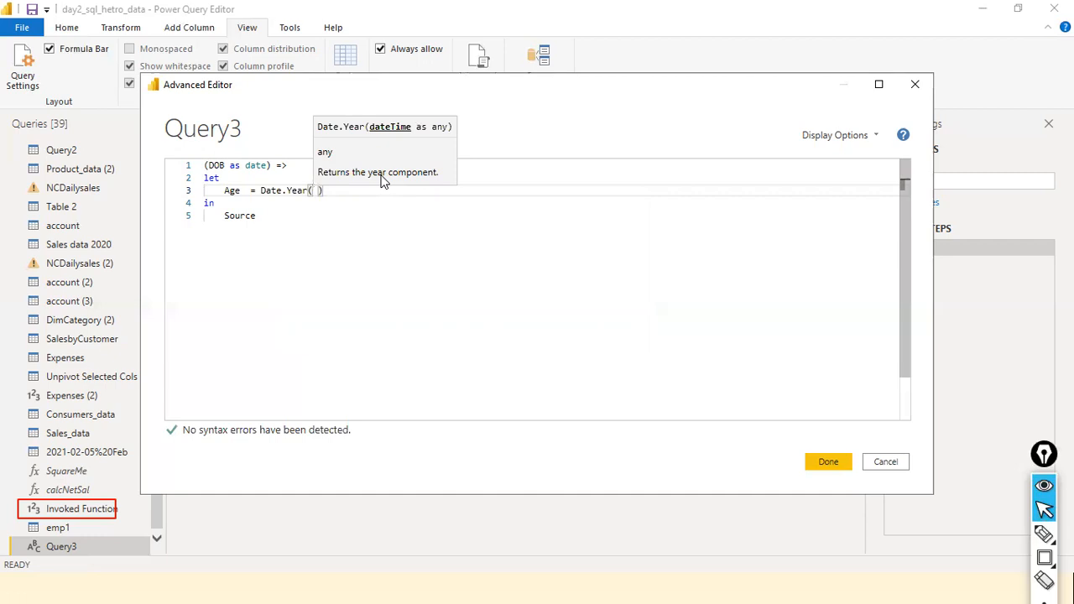
Step: Pass DateTimeZone.LocalNow() as the argument of Date.Year in the Age expression
text(Date.Year(Date)
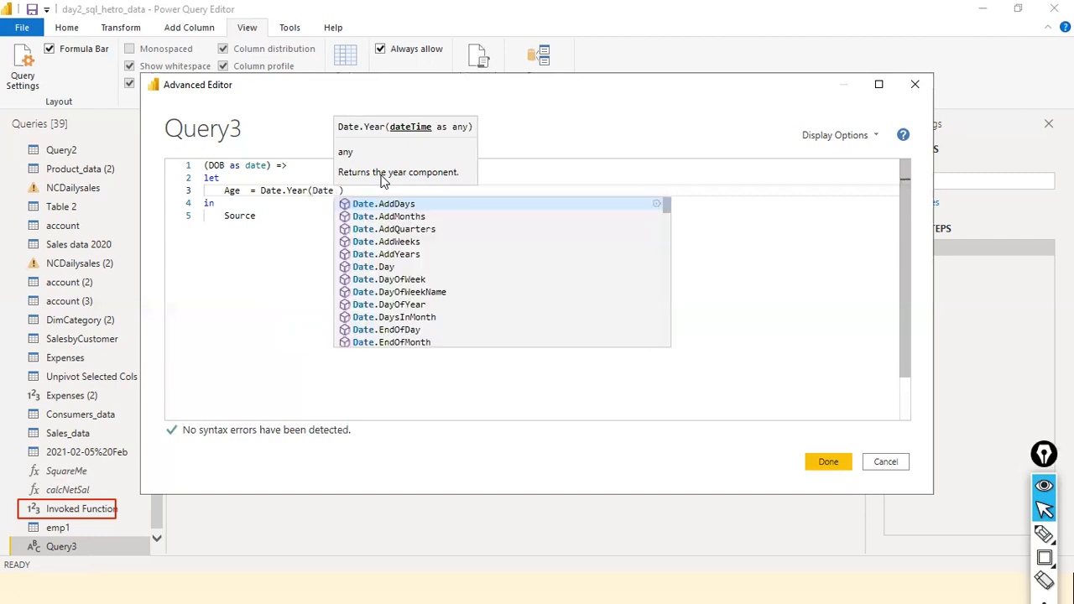
text(ti)
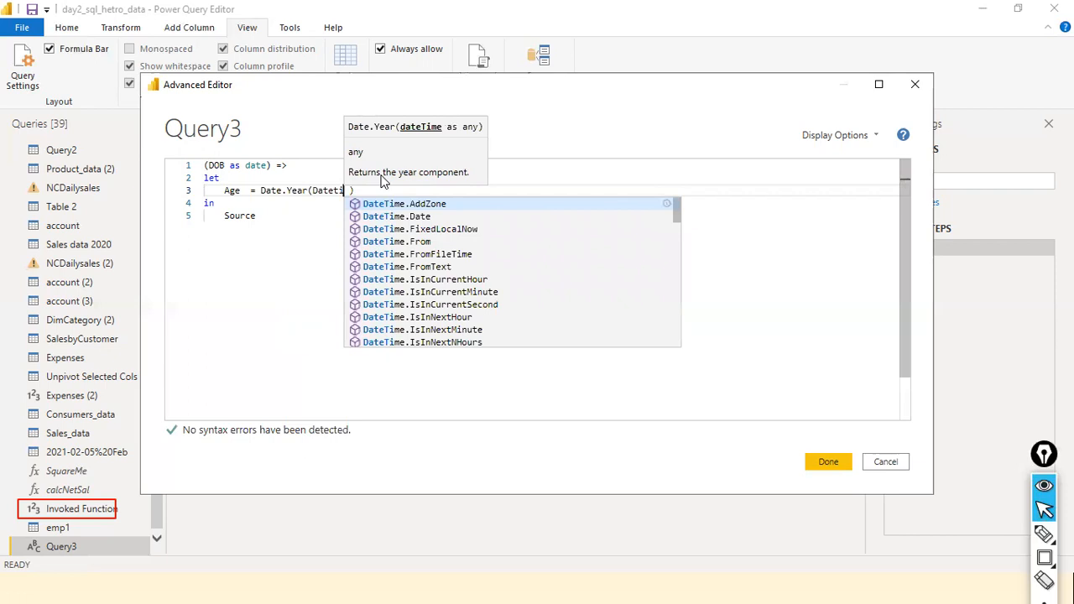
text(mezo)
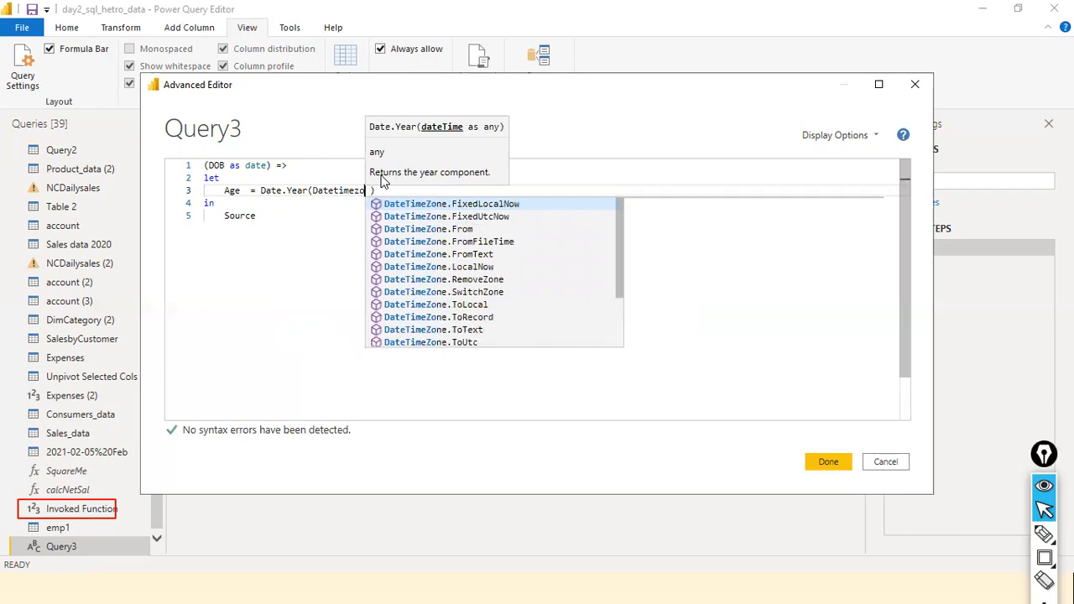
text(n.)
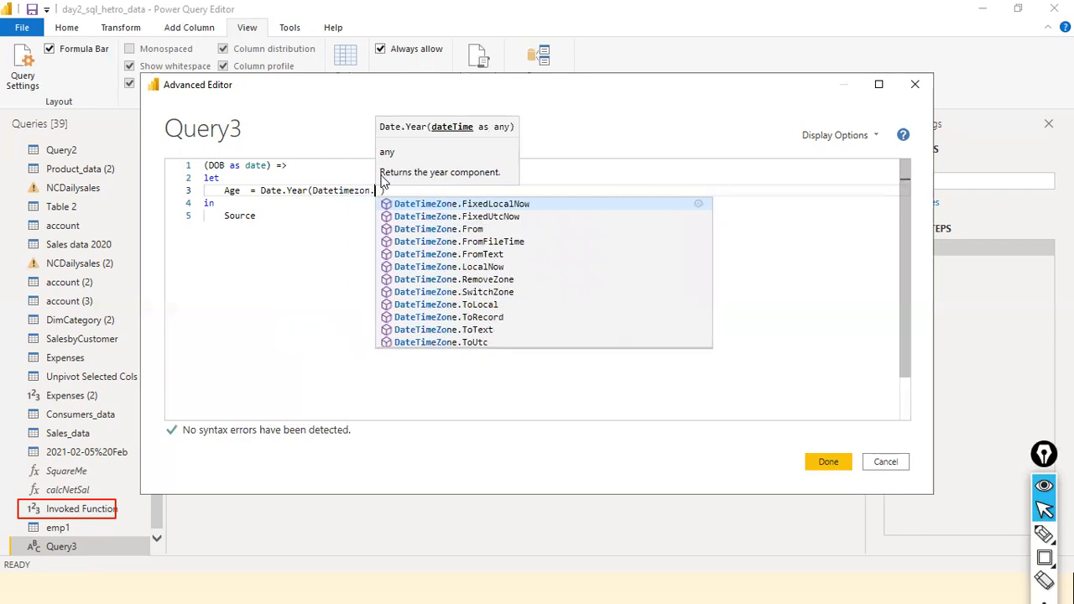
key(Down)
key(Down)
key(Down)
key(Down)
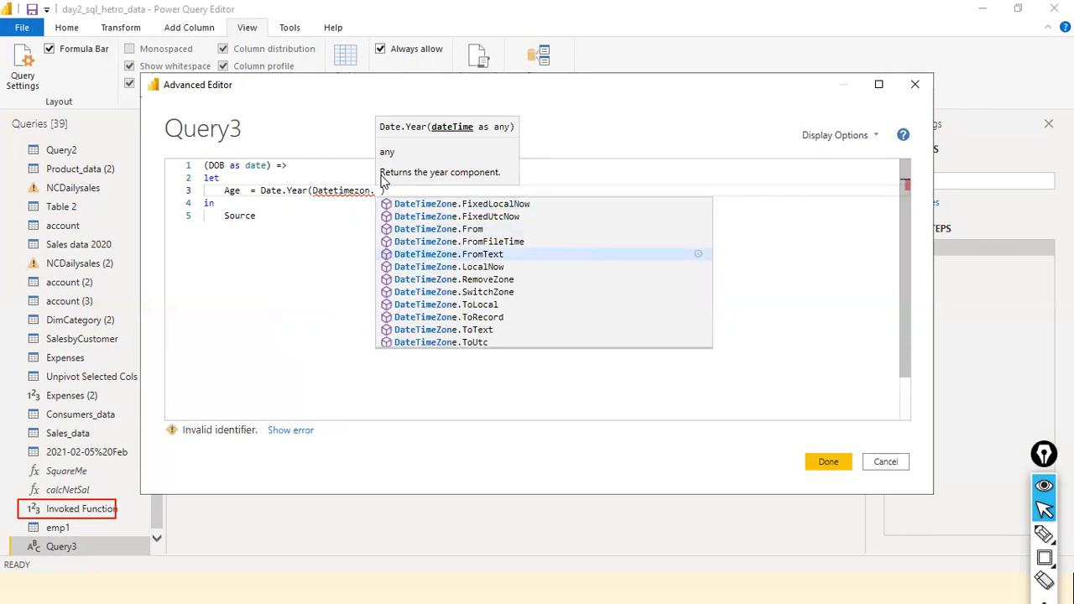
key(Down)
key(Tab)
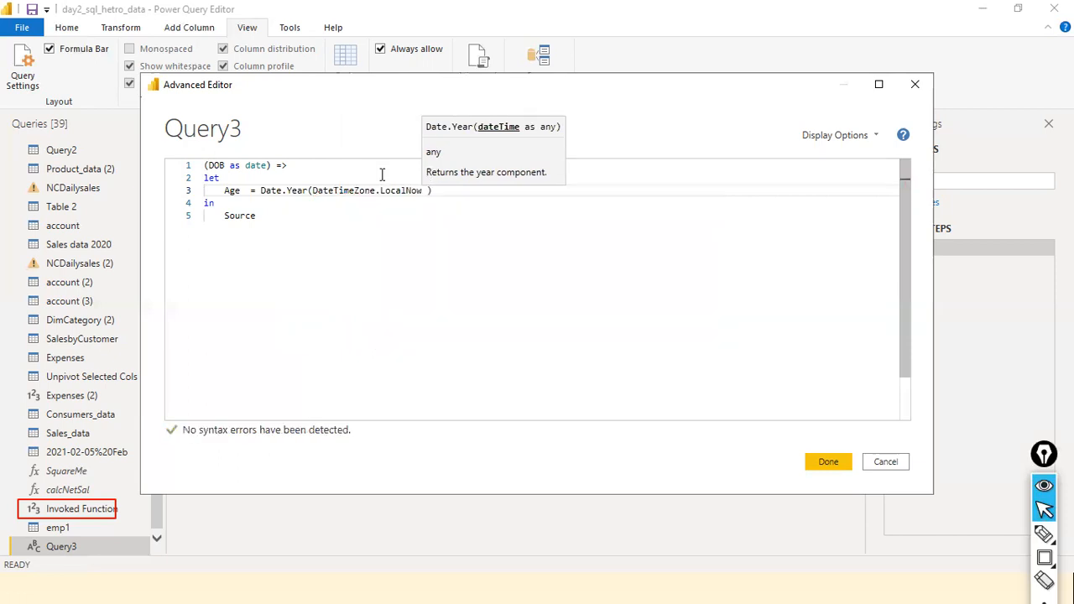
text(())
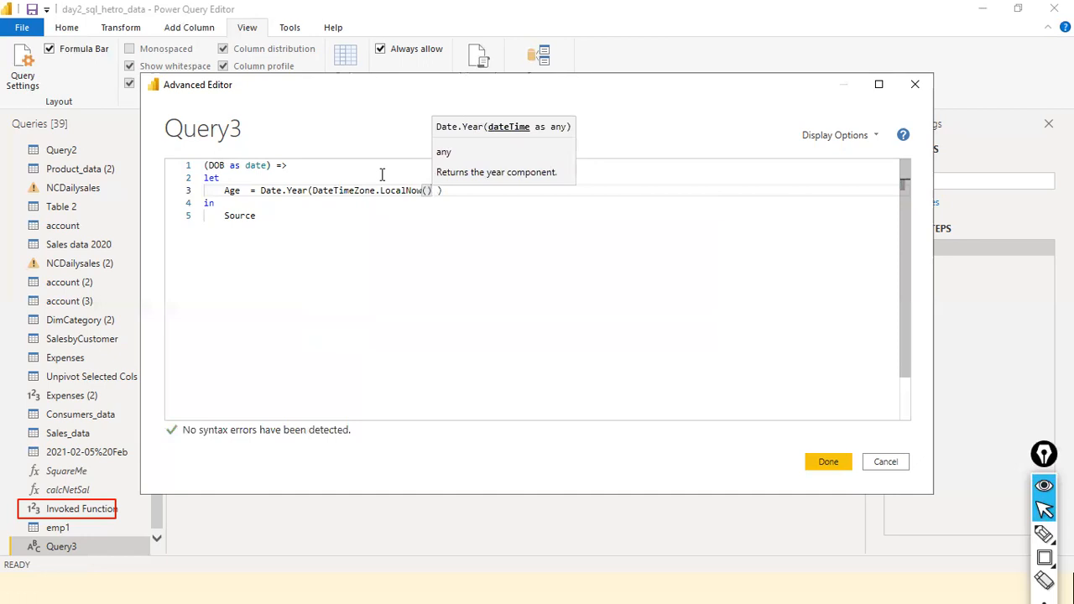
key(End)
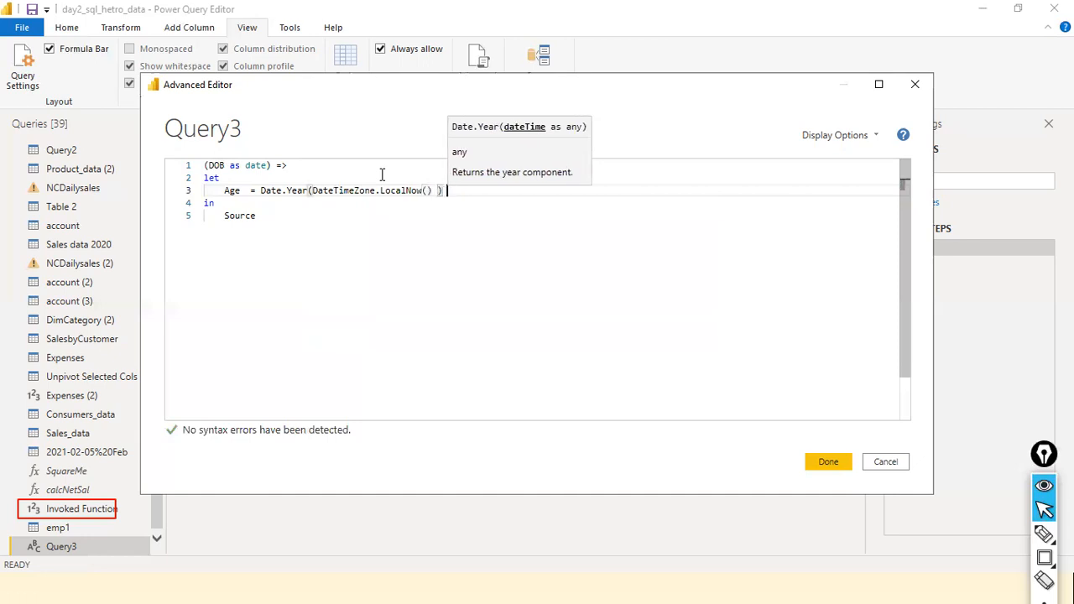
key(BackSpace)
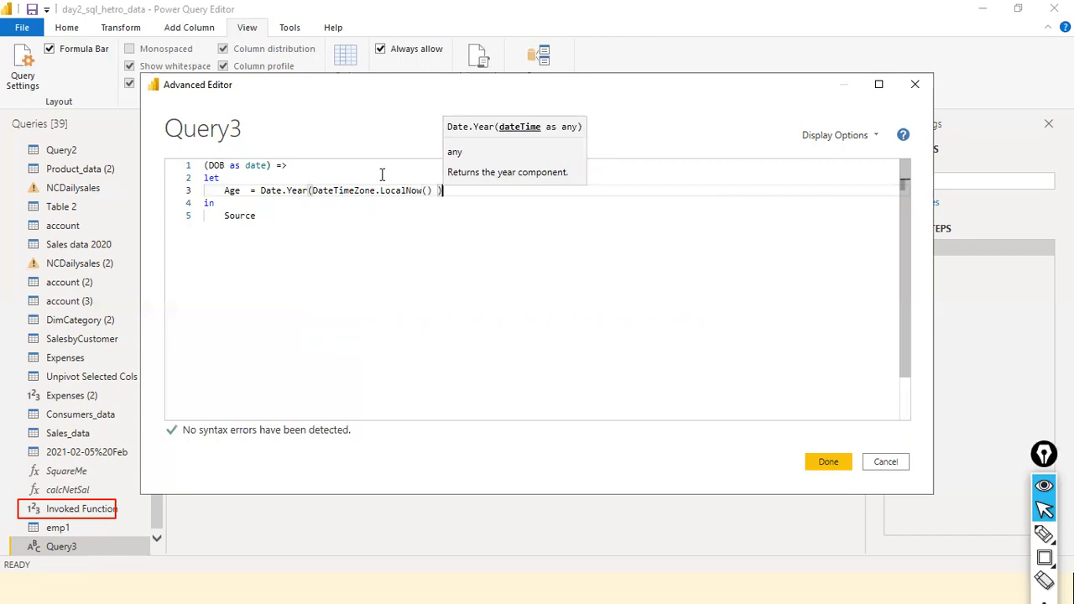
Step: Extend the Age expression by subtracting Date.Year(DOB) from the current year
key(Escape)
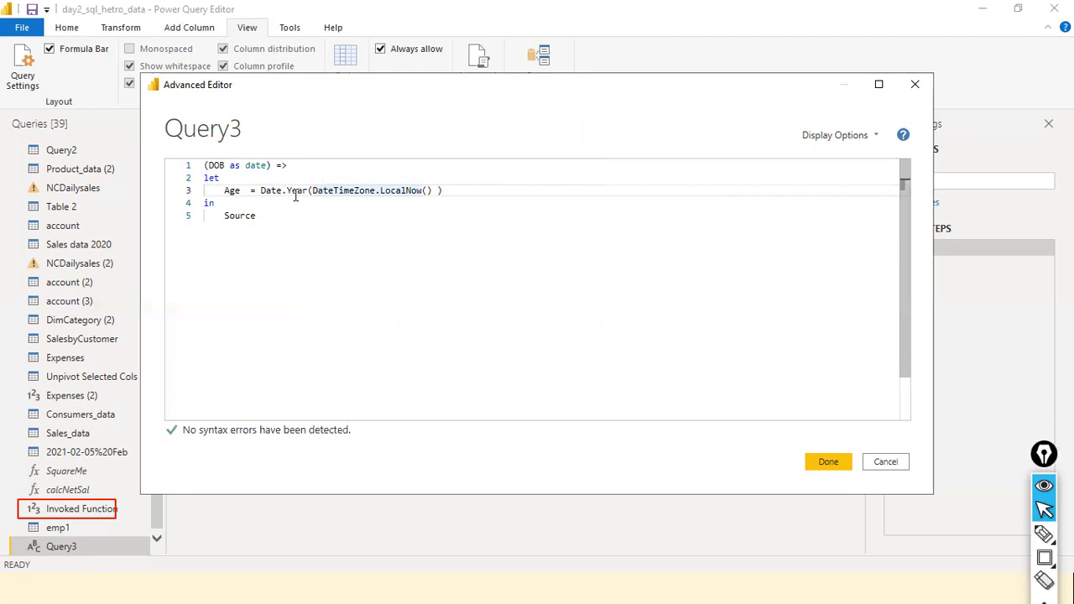
key(Down)
click(471, 191)
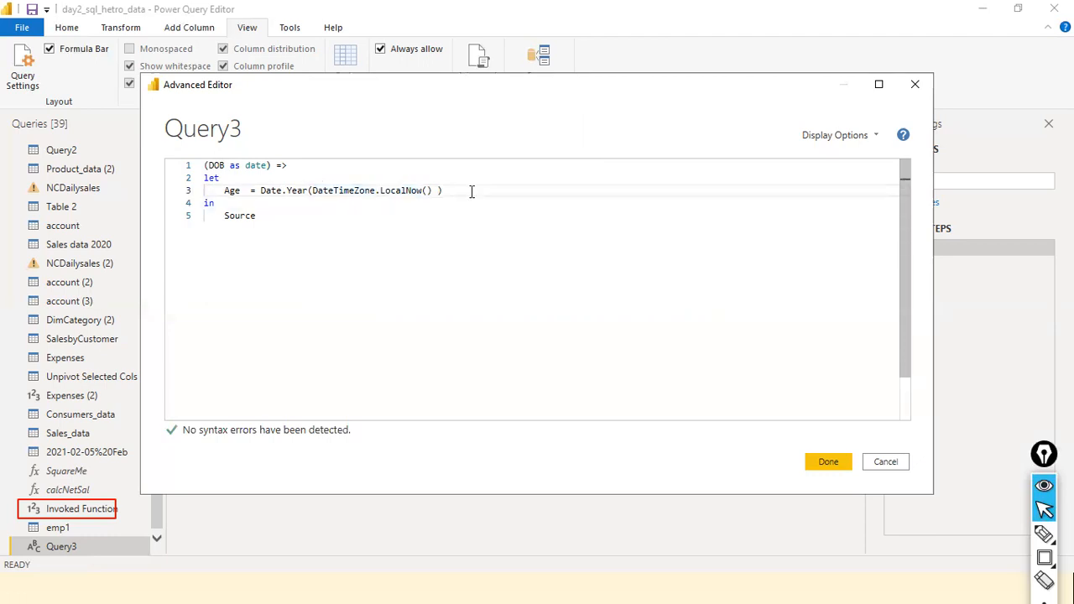
text(- )
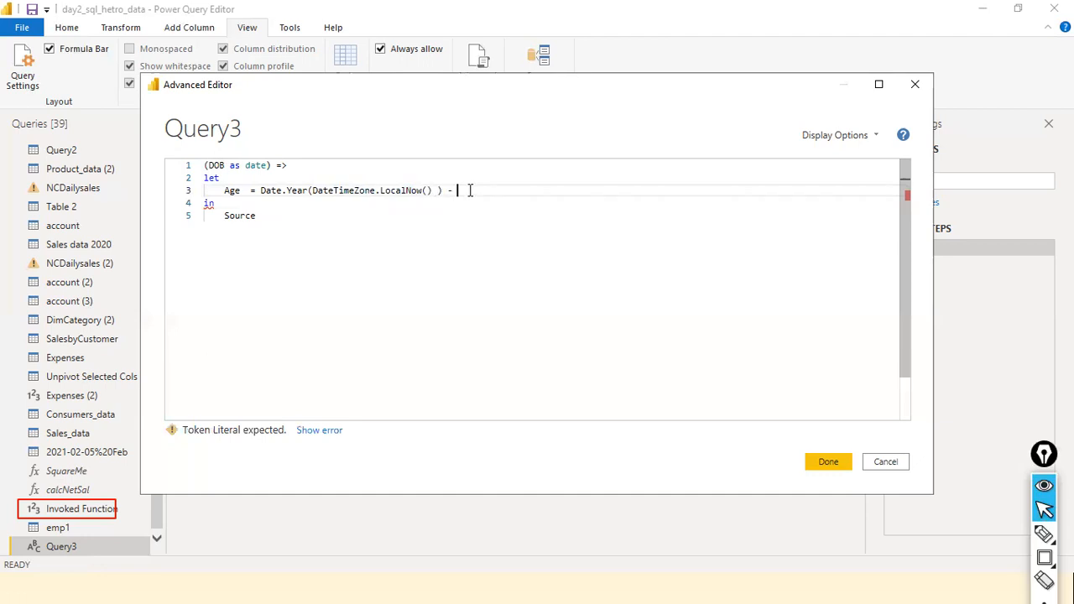
text(DO)
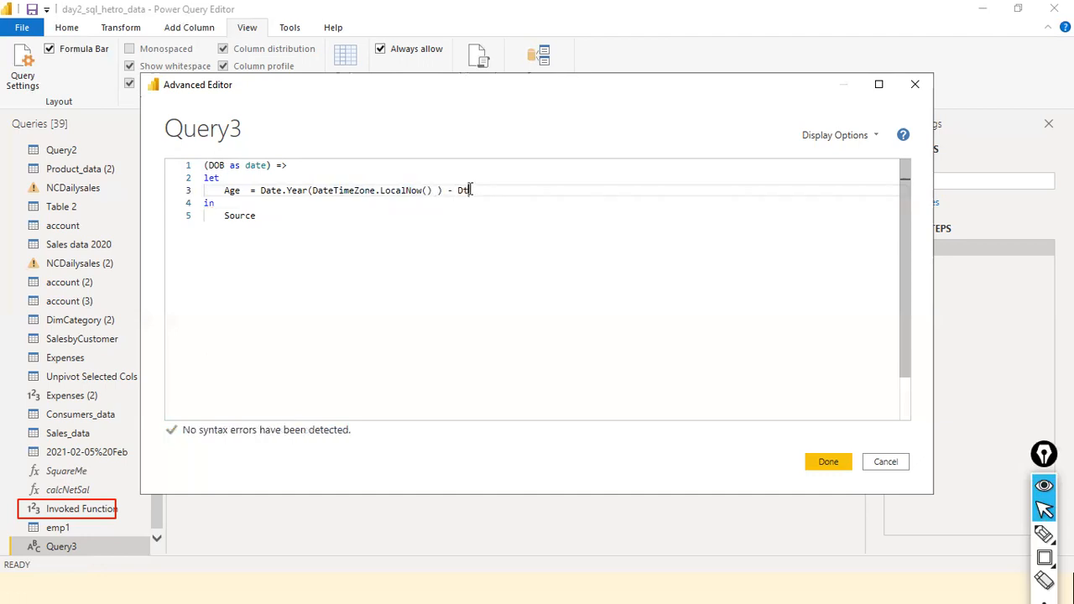
key(BackSpace)
text(a)
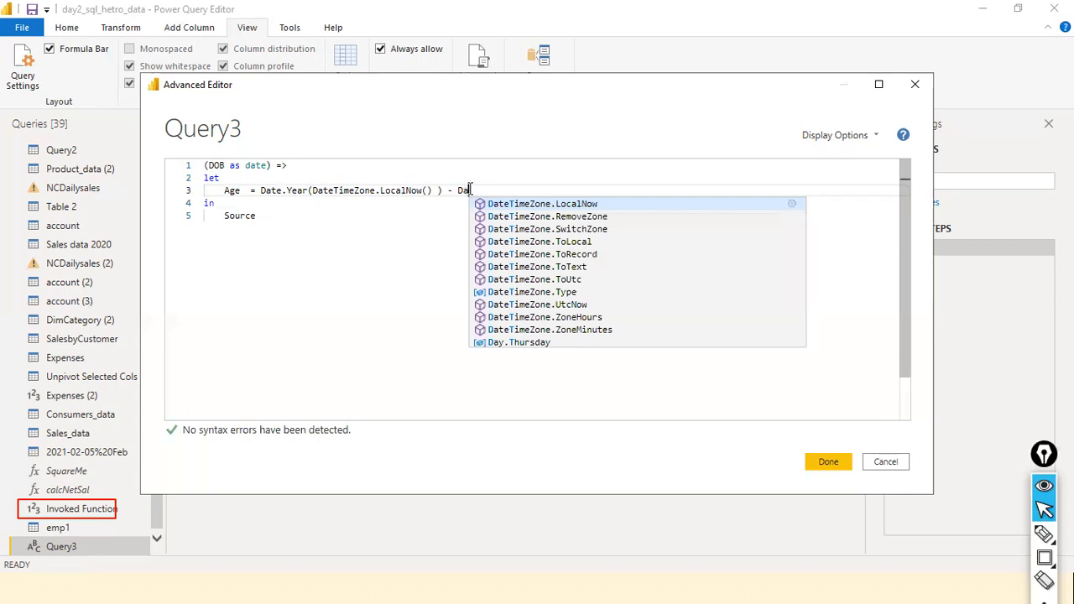
text(te)
key(BackSpace)
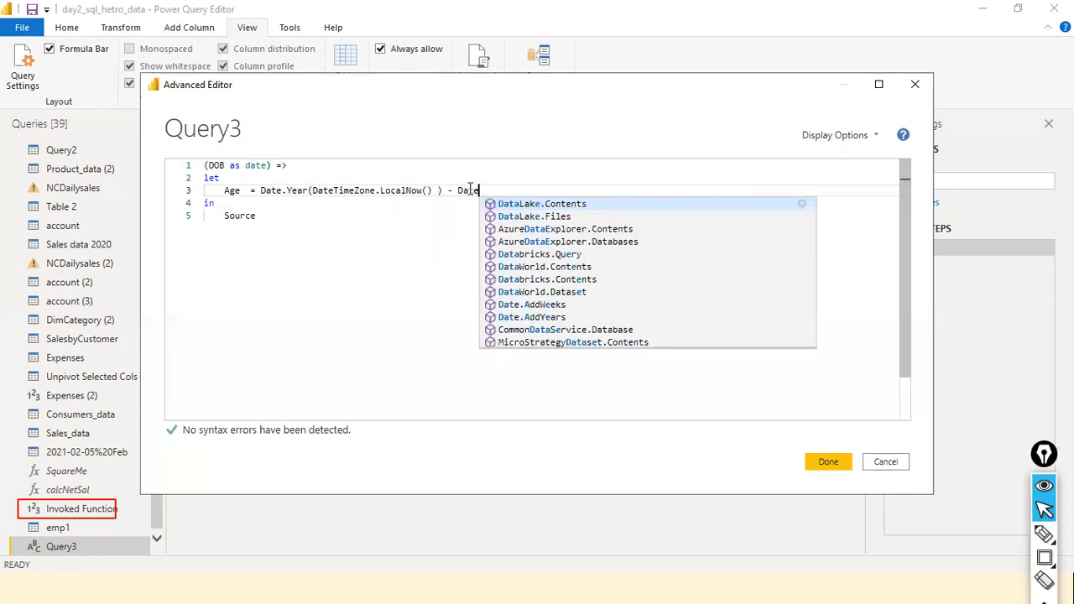
text(.ea)
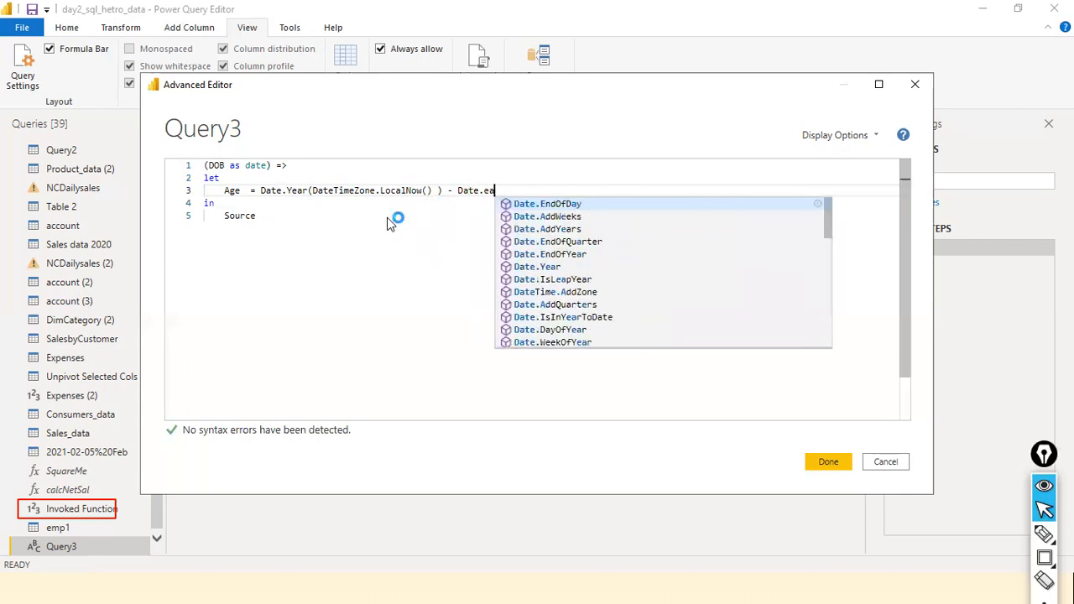
key(BackSpace)
key(BackSpace)
text(Year)
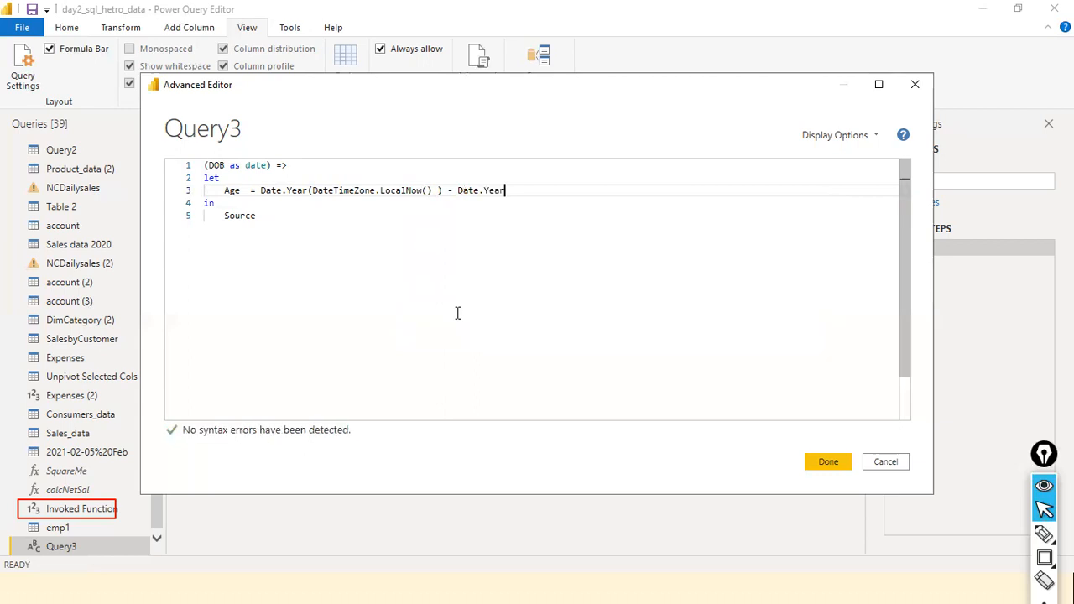
text((DOB))
Step: Replace Source with Age in the in clause and save the function code
click(373, 223)
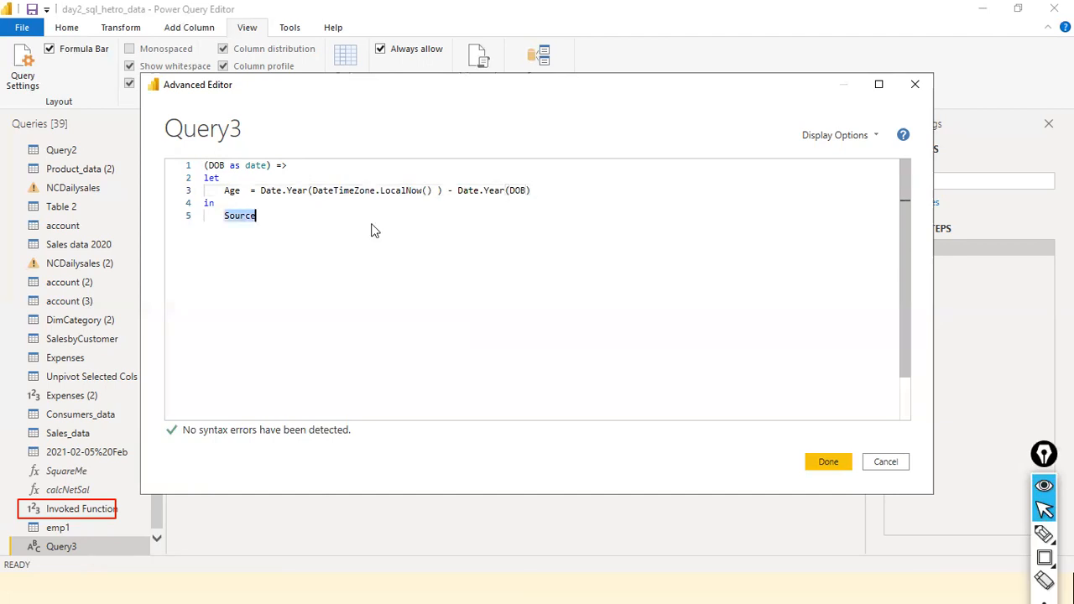
text(Age)
click(313, 191)
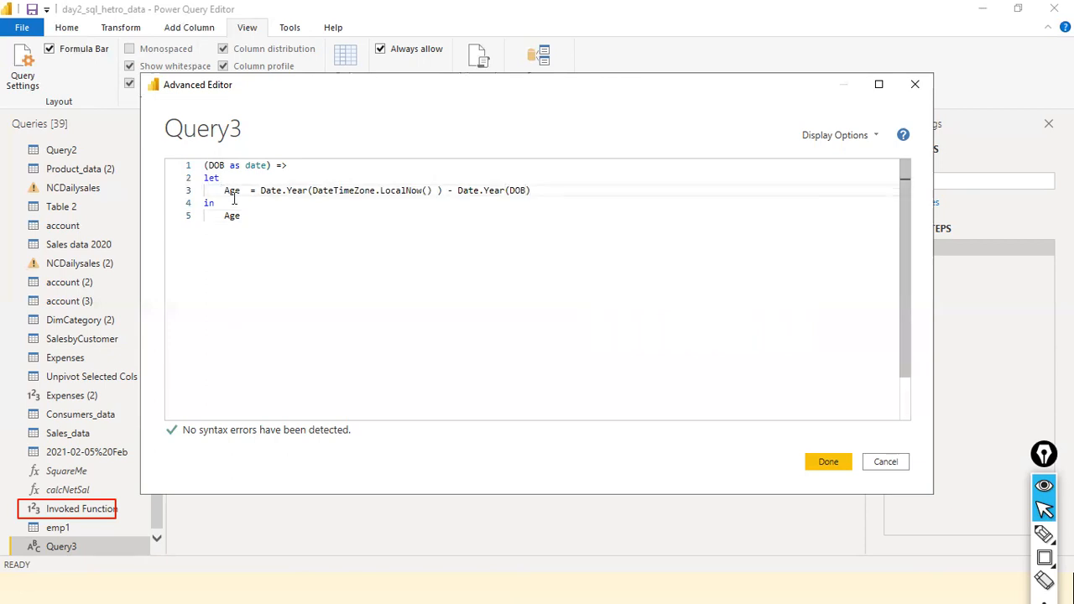
drag(245, 190, 216, 190)
click(261, 229)
click(828, 462)
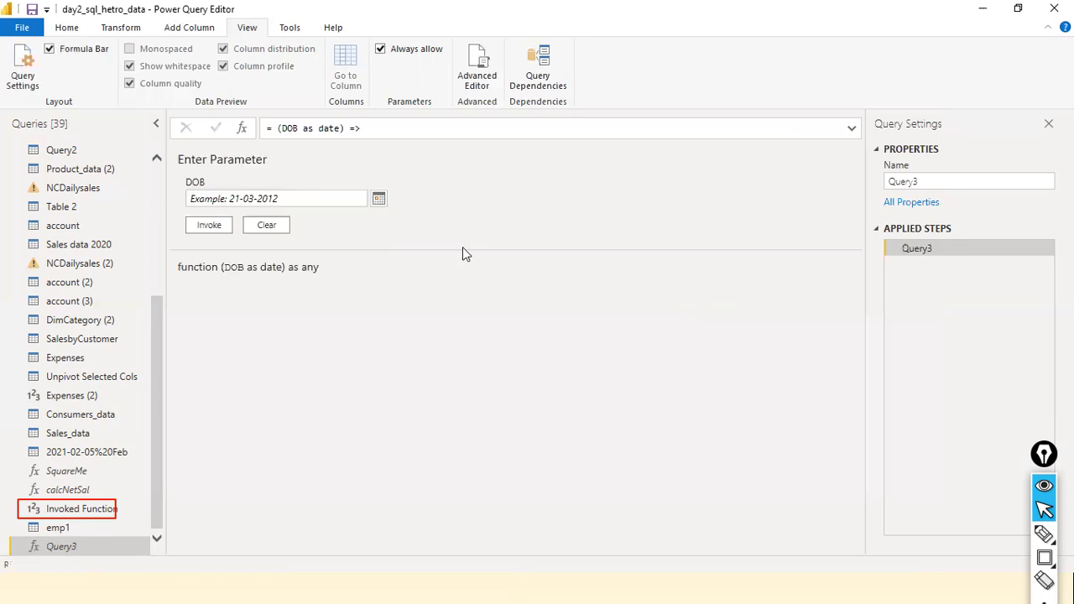
Step: Test the new function by invoking it with a sample date of birth as the DOB parameter
click(286, 199)
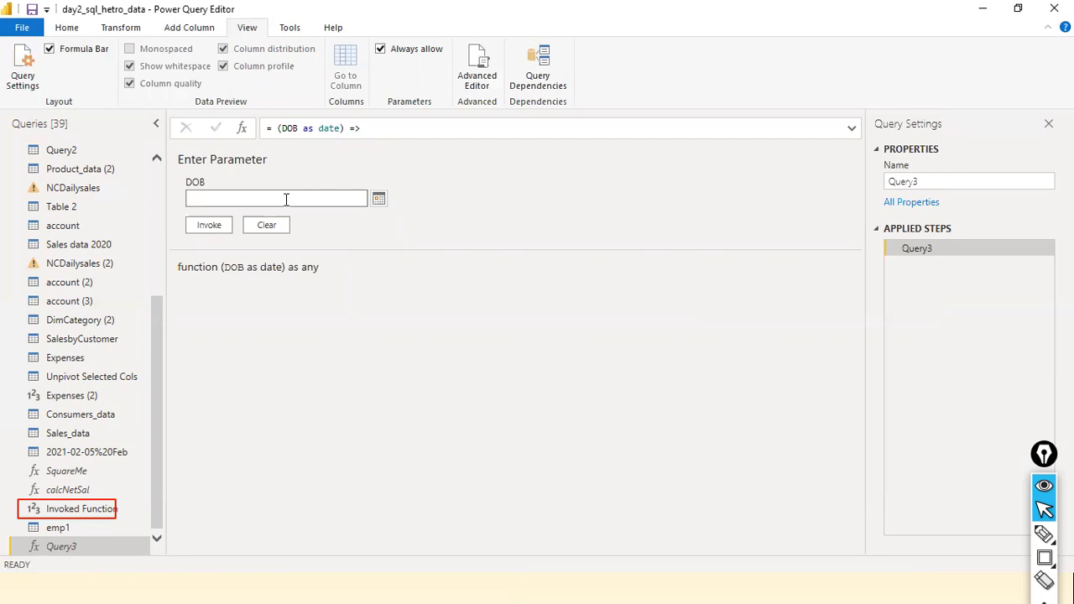
text(02-05-1990)
click(200, 228)
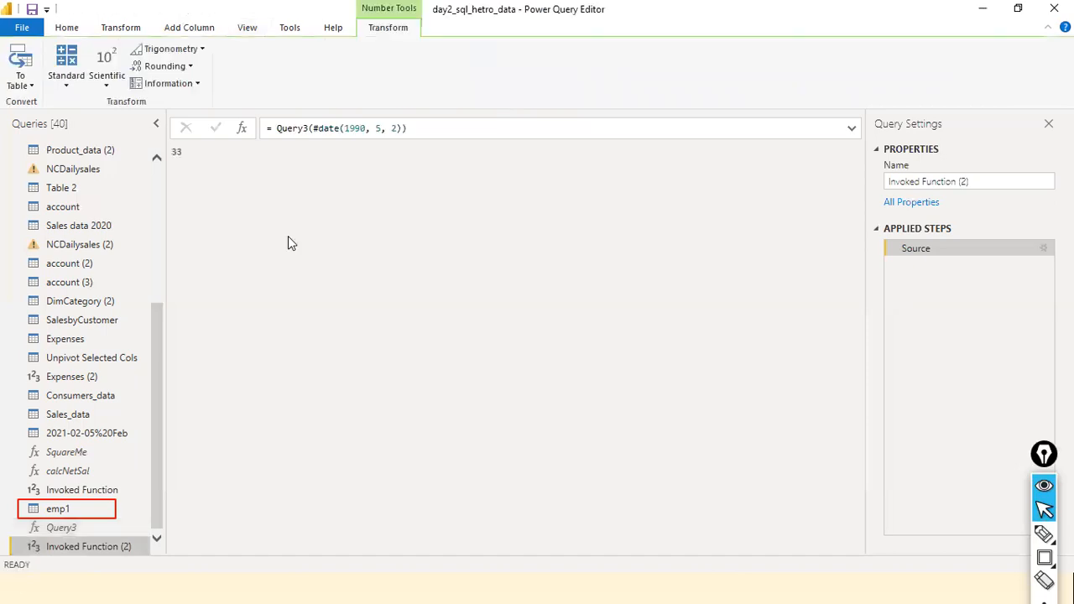
right_click(67, 514)
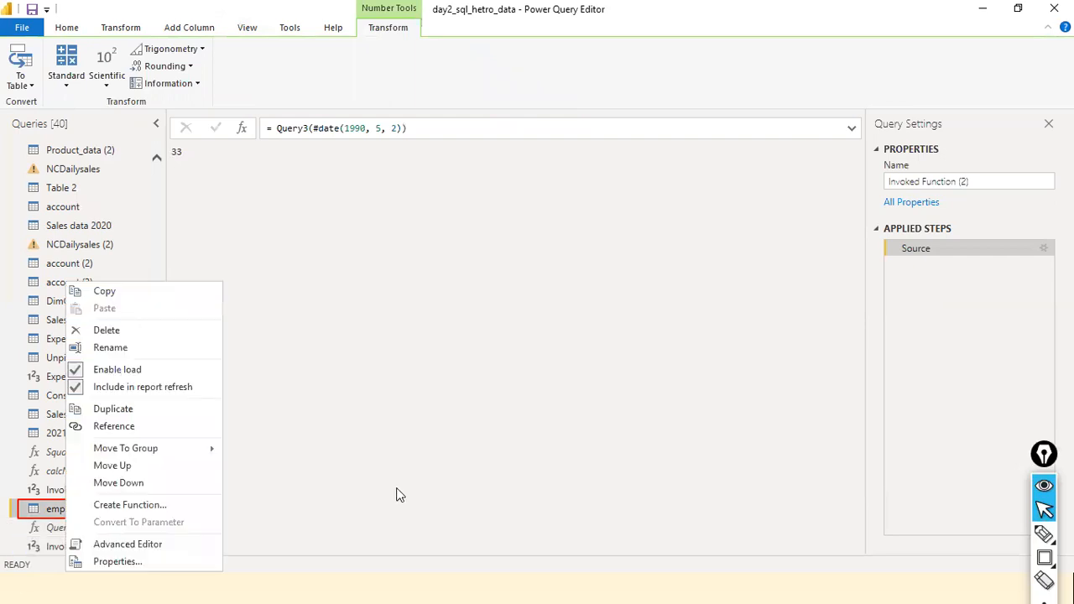
click(399, 495)
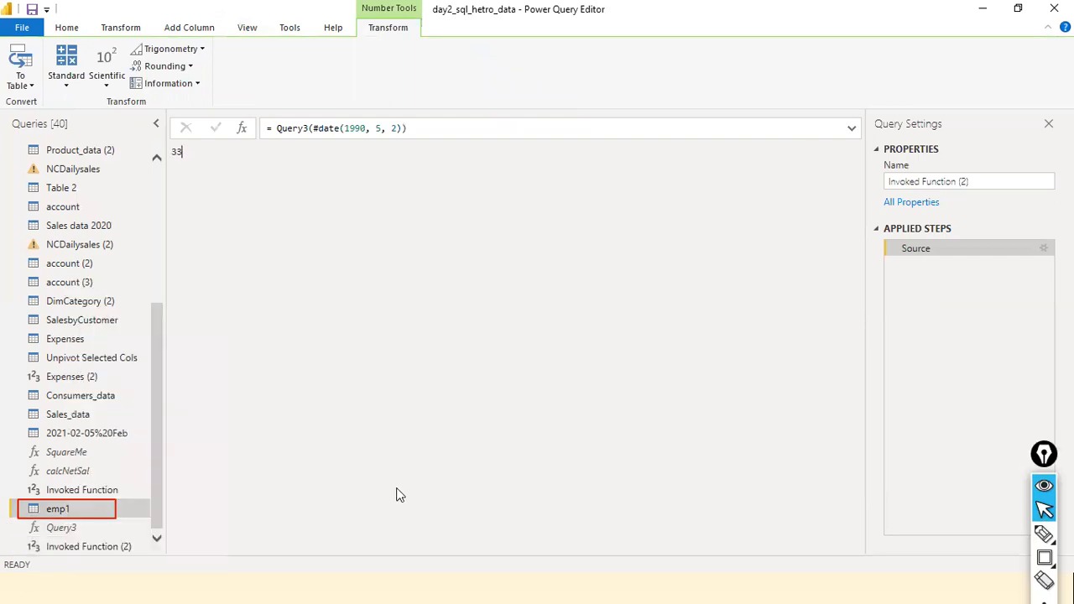
click(68, 533)
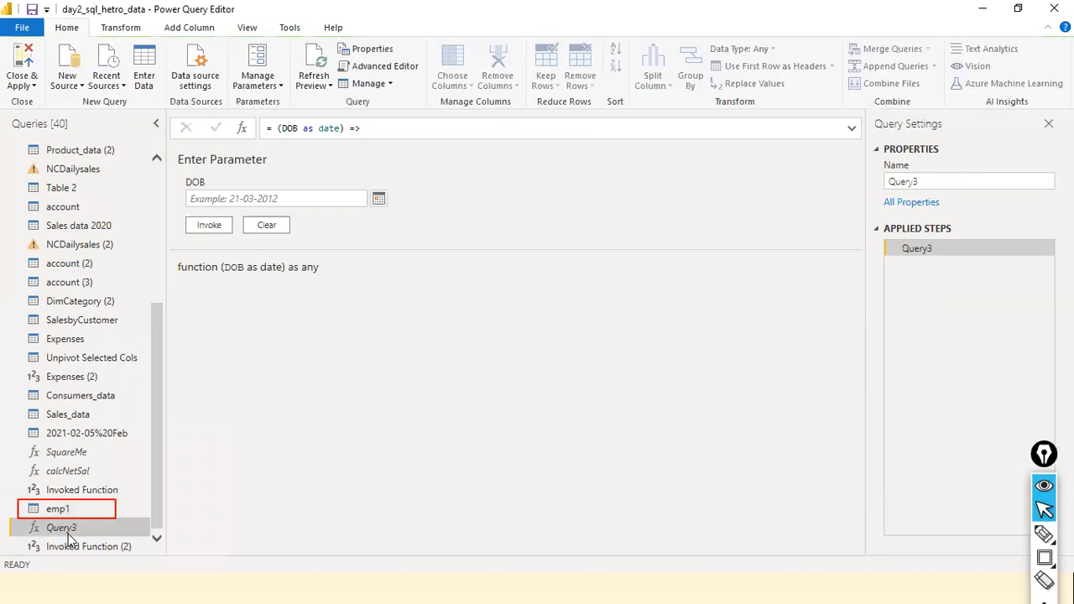
right_click(67, 534)
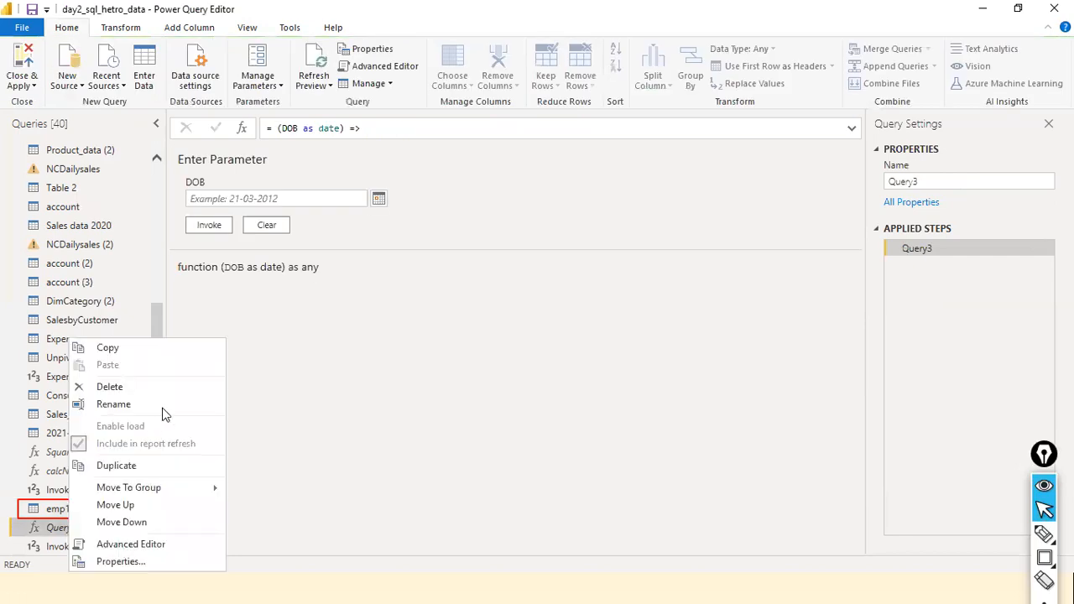
click(113, 404)
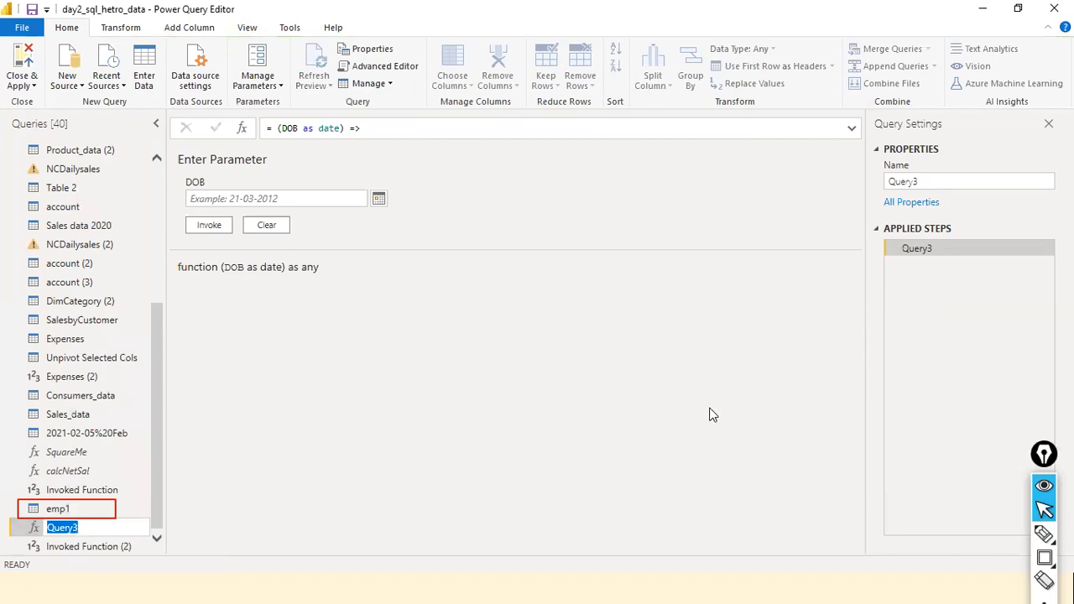
click(712, 414)
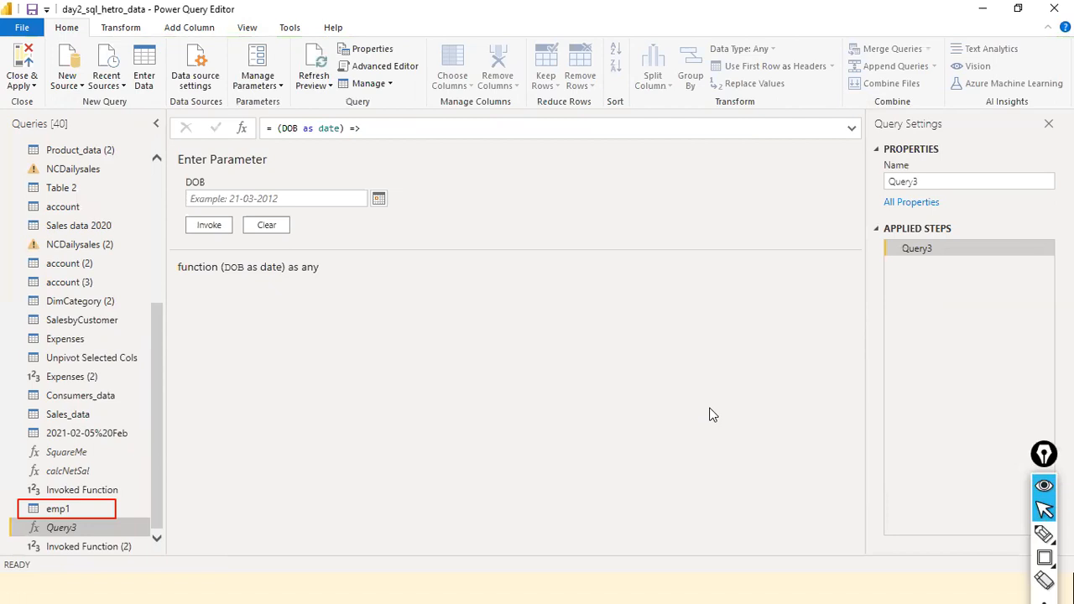
Step: Rename the Query3 function to calcAge
right_click(72, 527)
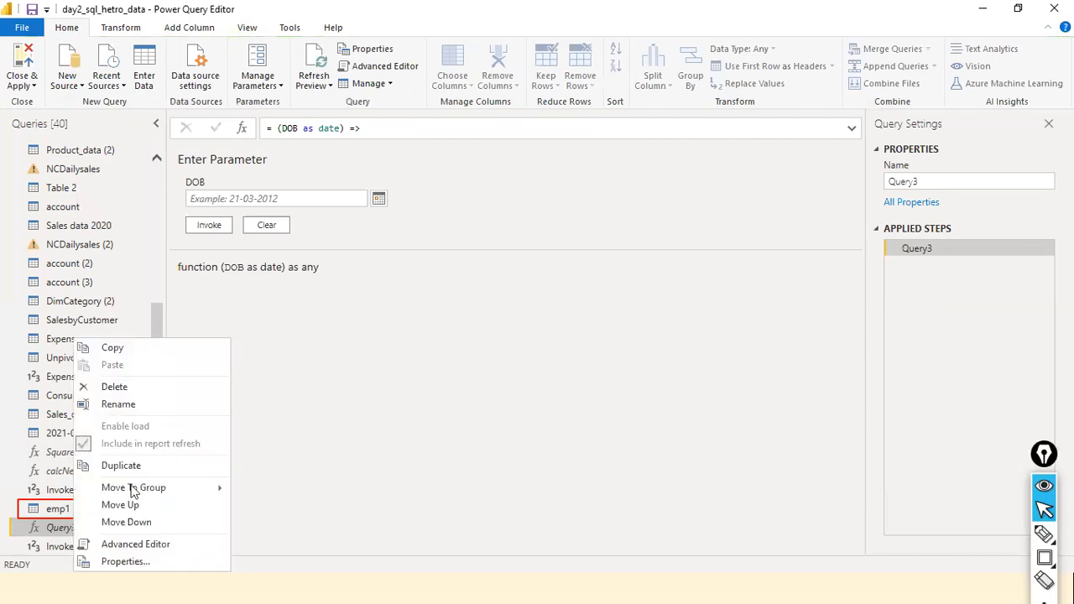
click(170, 404)
text(calcAge)
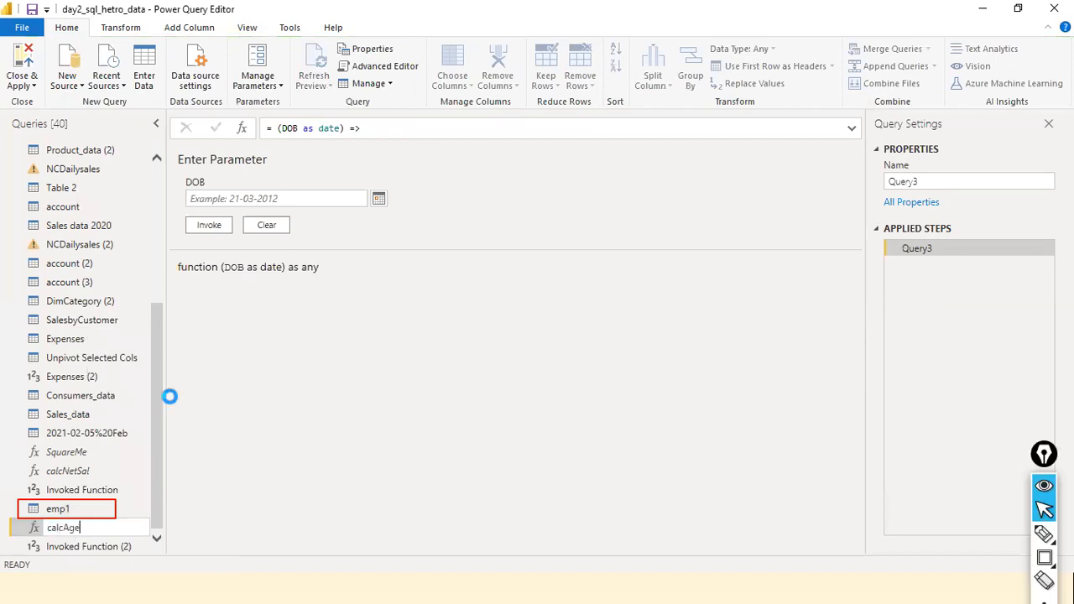
key(Return)
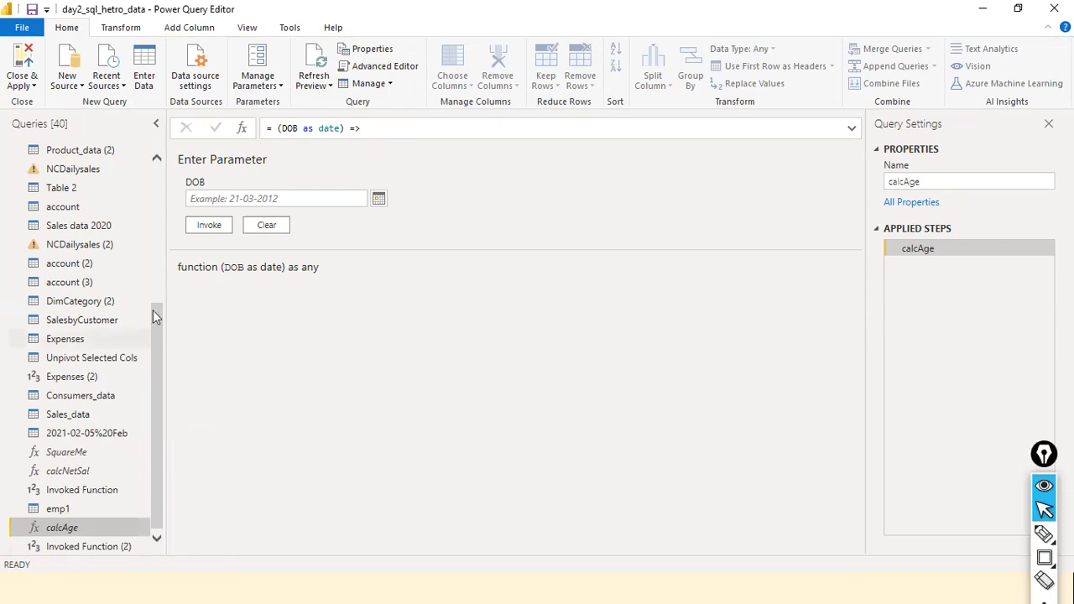
Step: Open the SalesbyCustomer query from the list of queries
scroll(153, 316, up, 5)
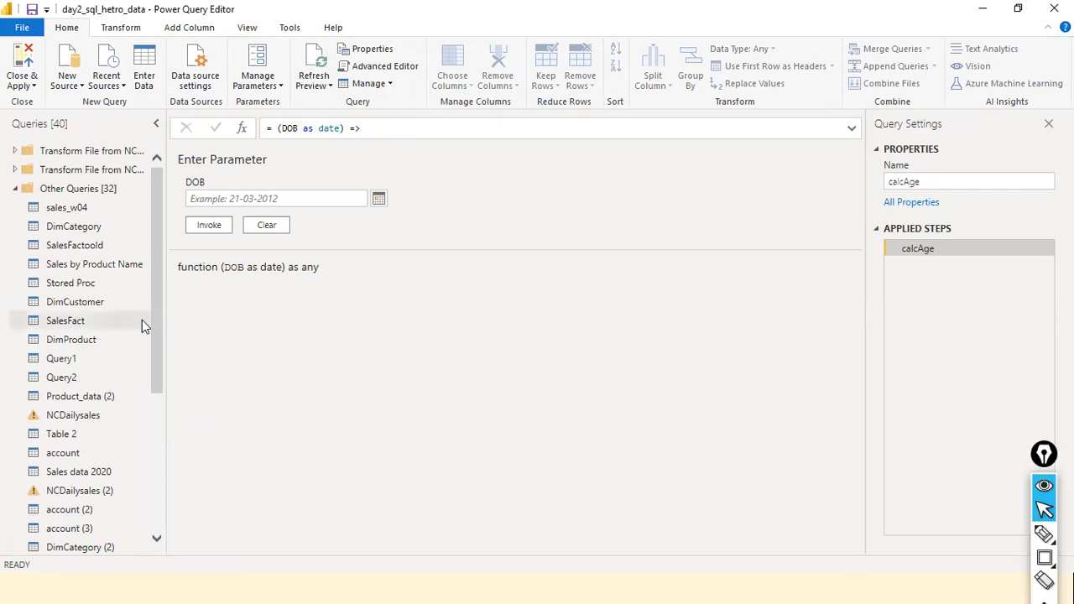
scroll(110, 387, down, 3)
click(106, 388)
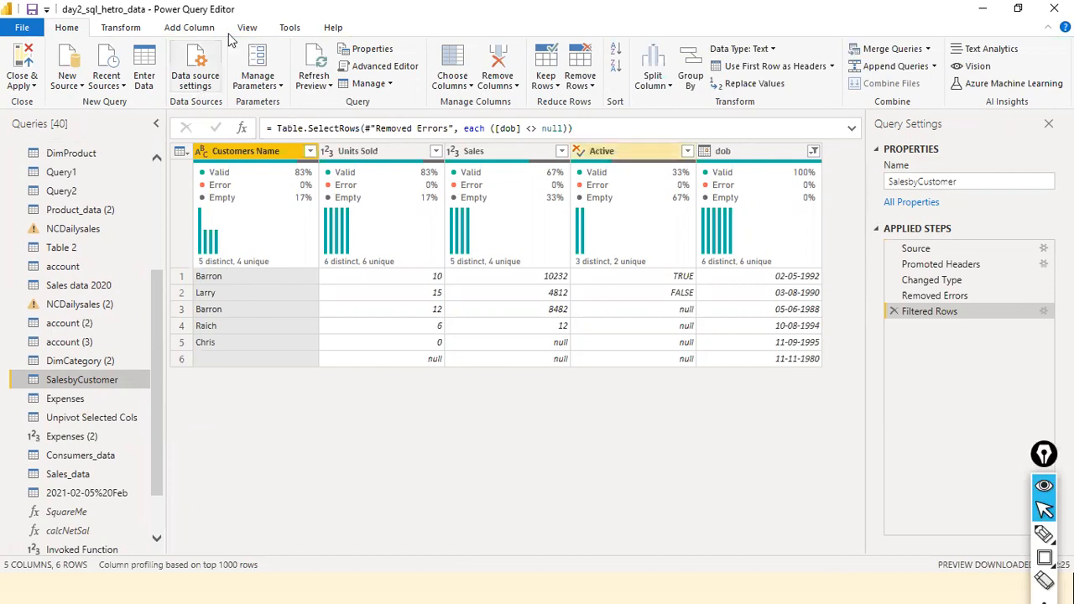
Step: Set up Invoke Custom Function with the new column name Age in Years and calcAge as the function query
click(189, 30)
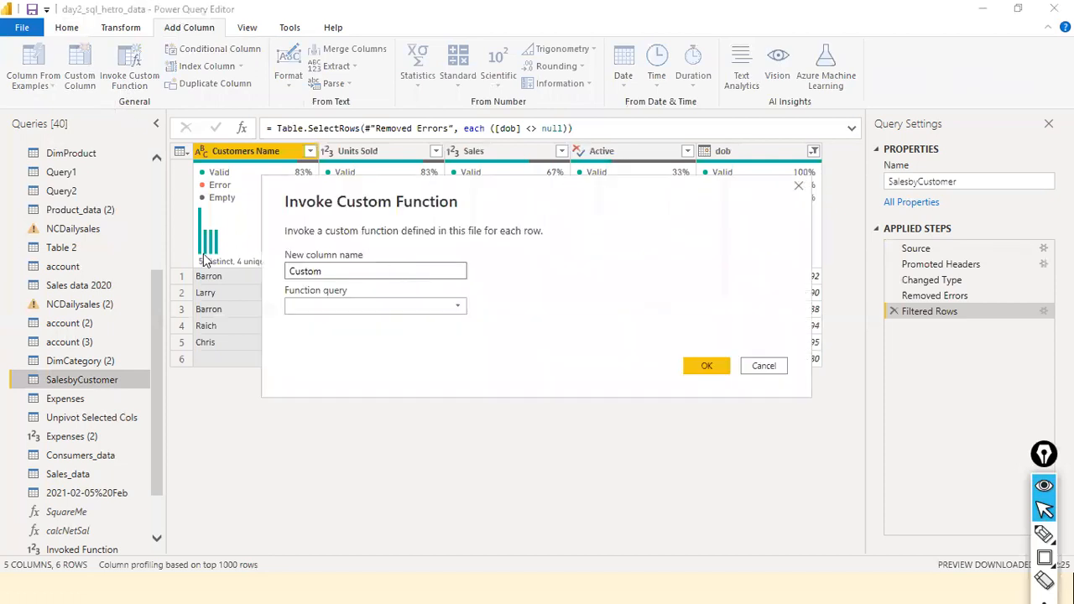
text(Age in Years)
key(Tab)
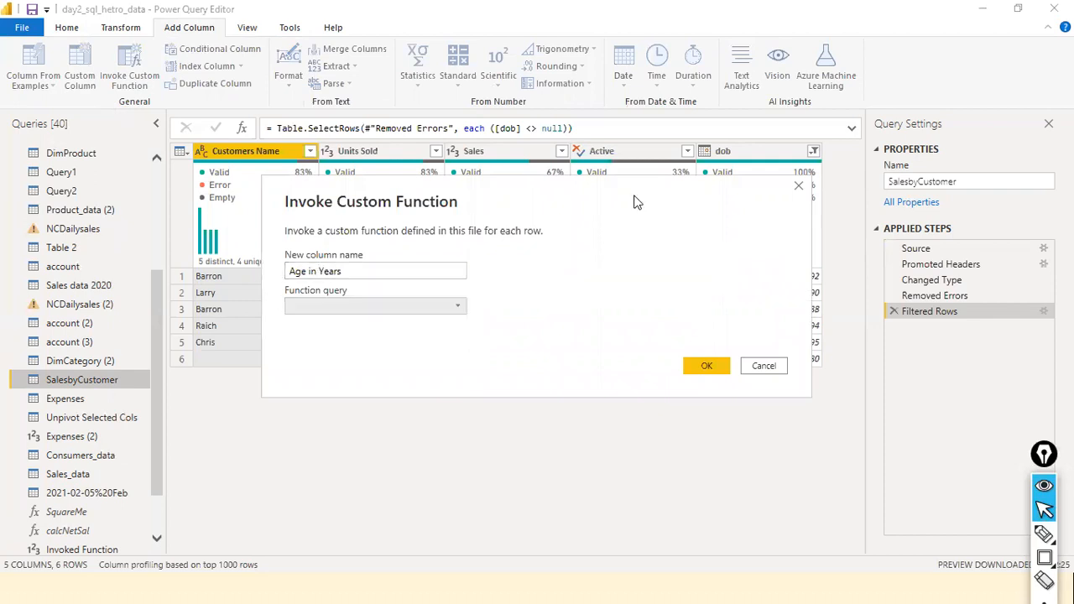
click(442, 312)
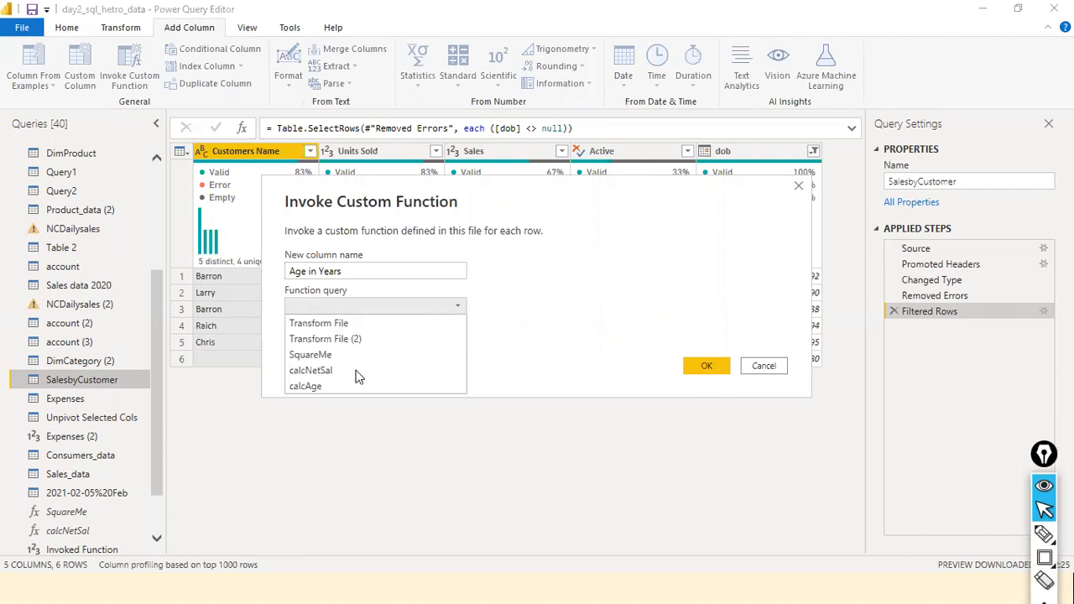
click(424, 384)
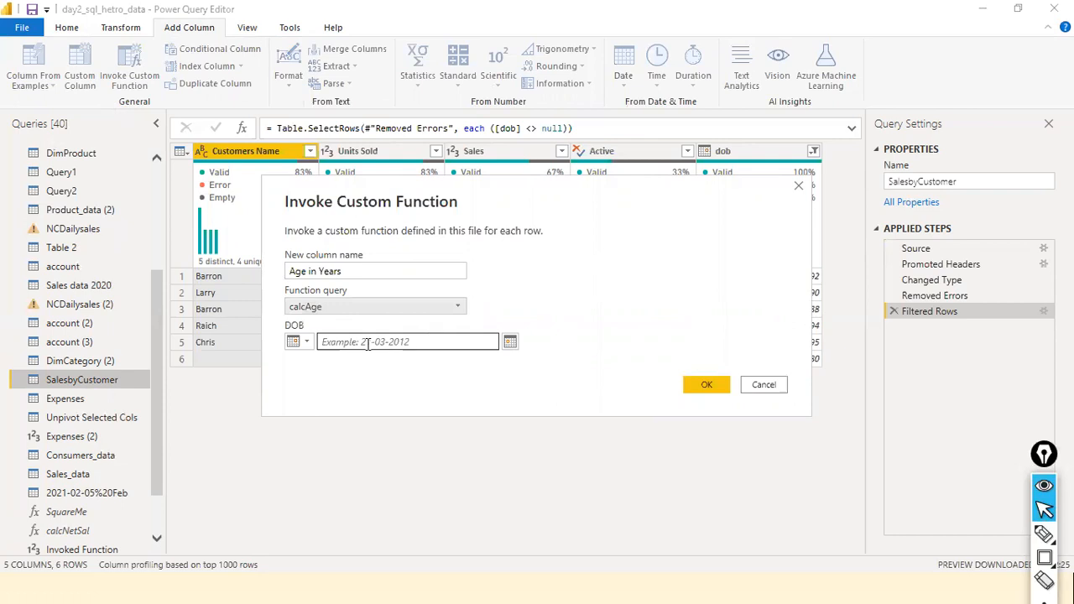
Step: Use the dob column as the function's DOB argument and add the invoked column to the table
click(302, 342)
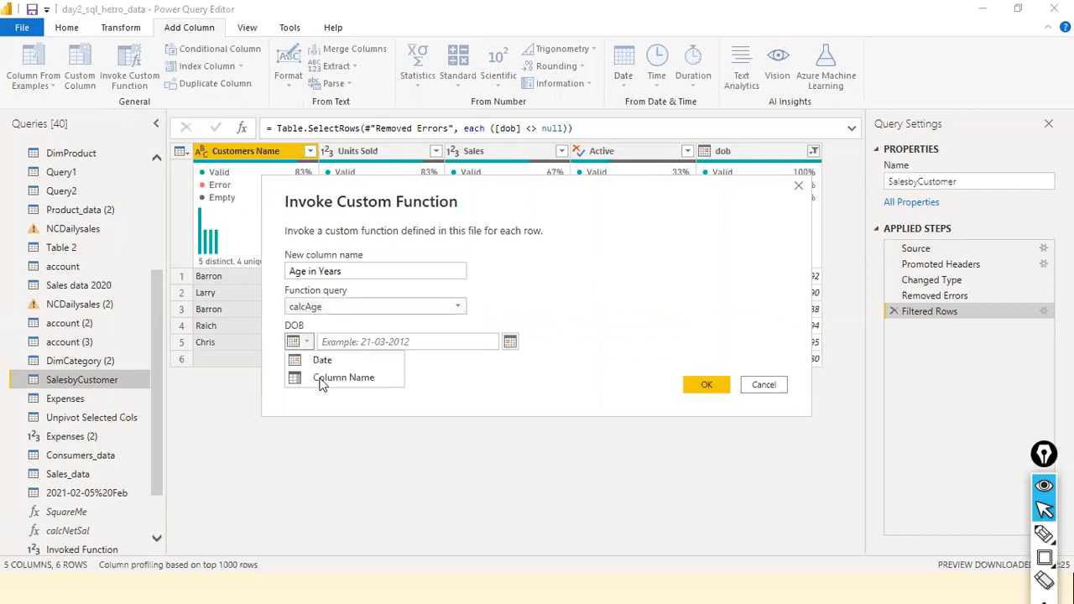
click(322, 379)
click(487, 343)
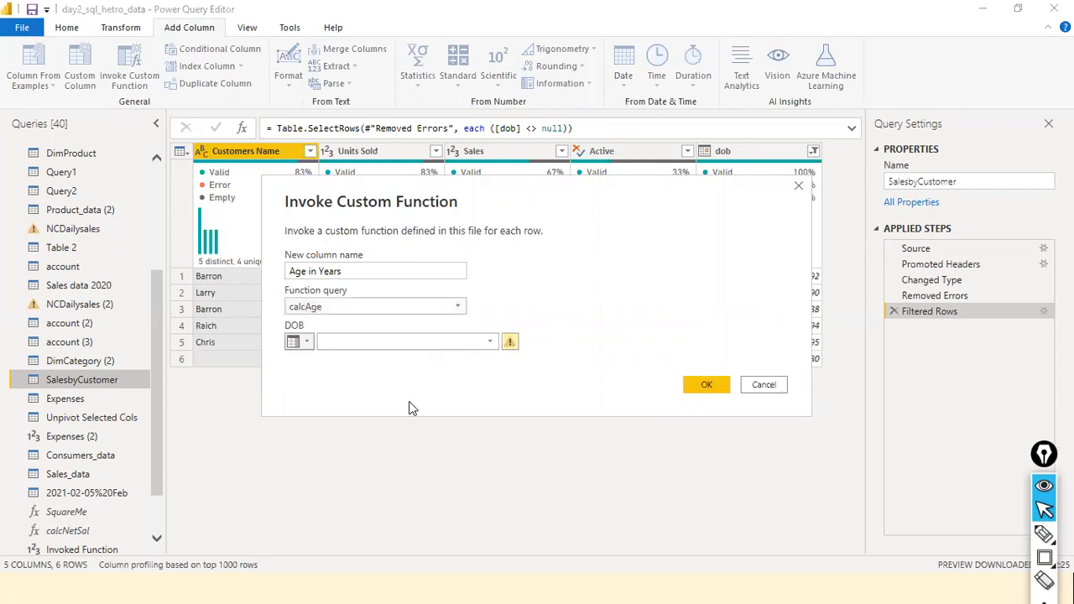
click(400, 420)
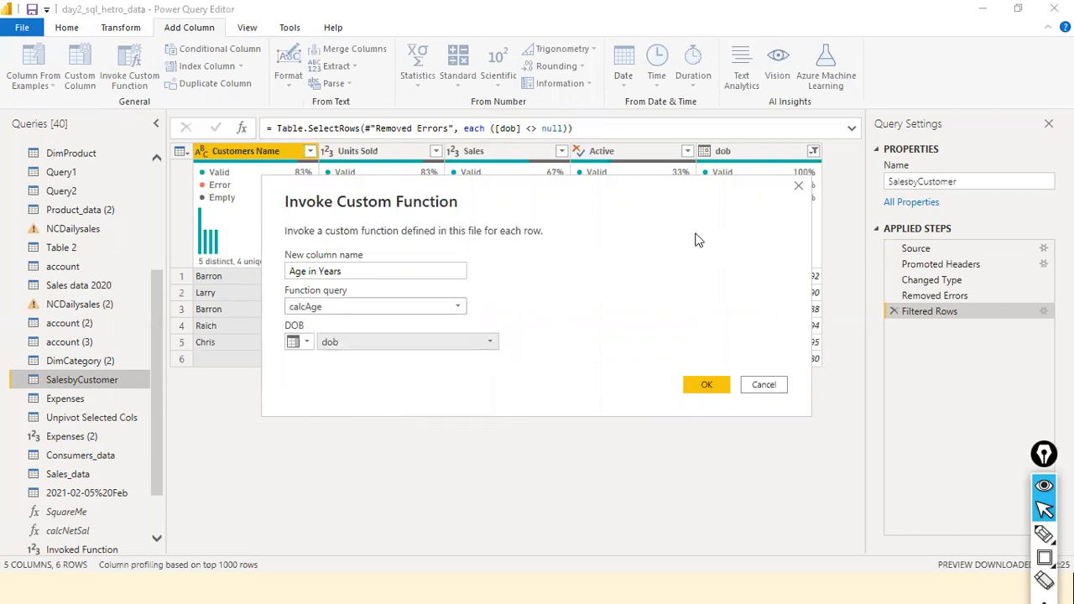
click(707, 385)
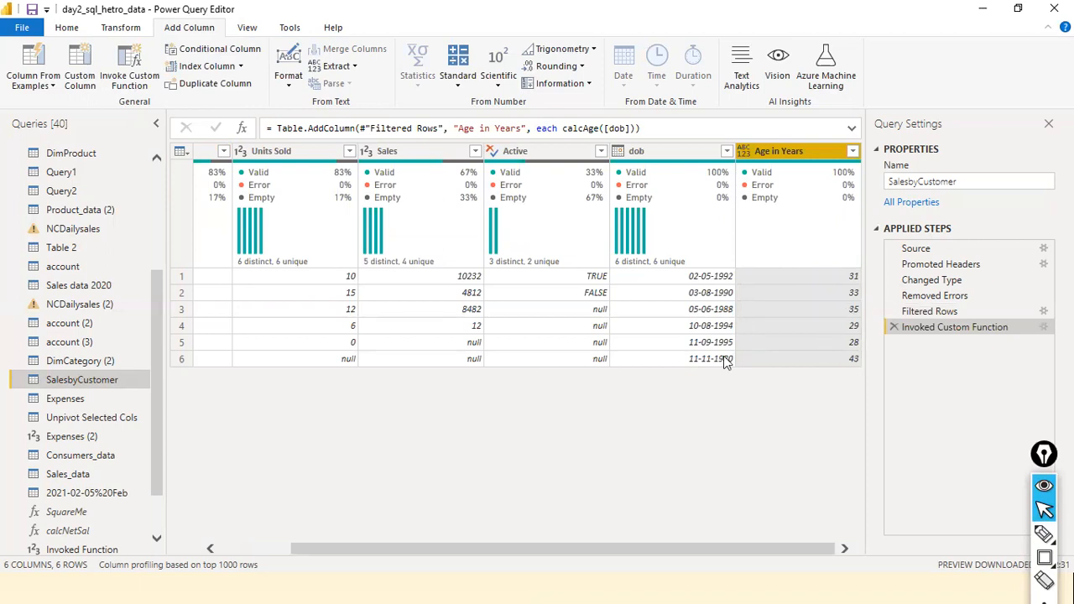
click(276, 550)
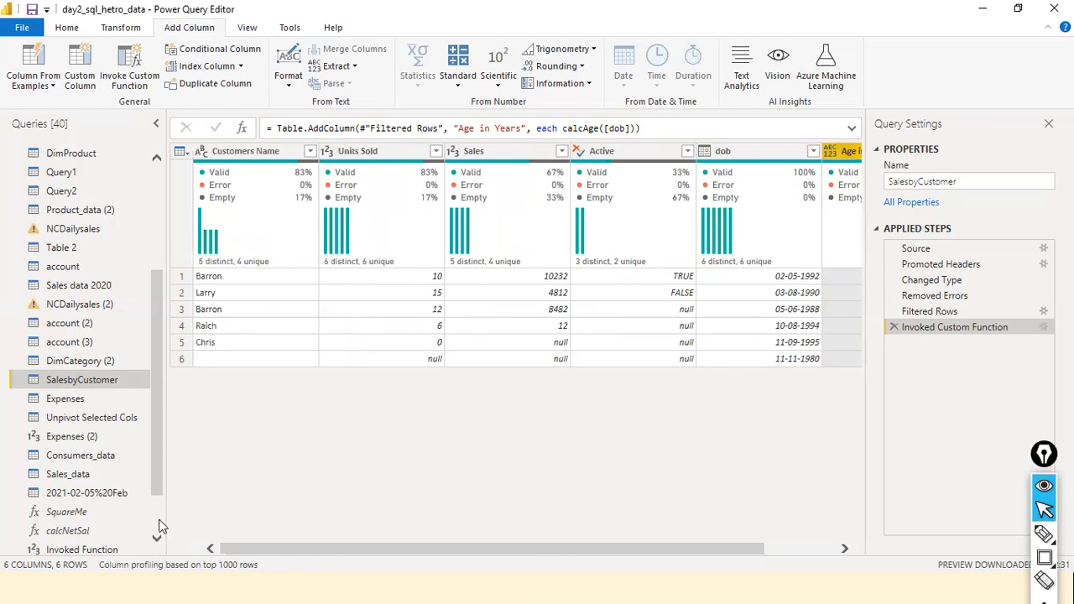
scroll(162, 526, down, 1)
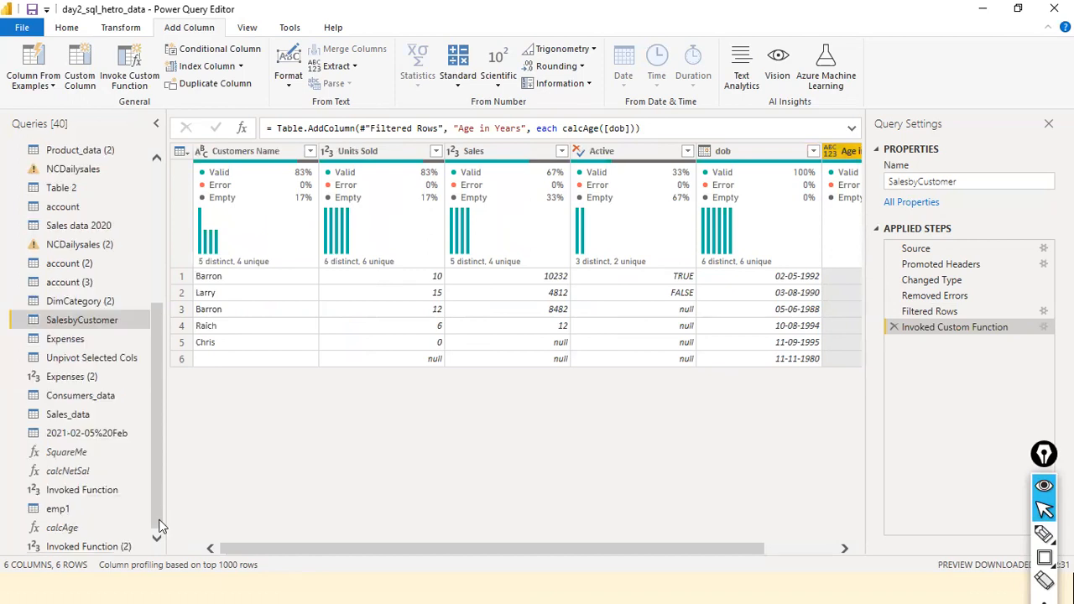
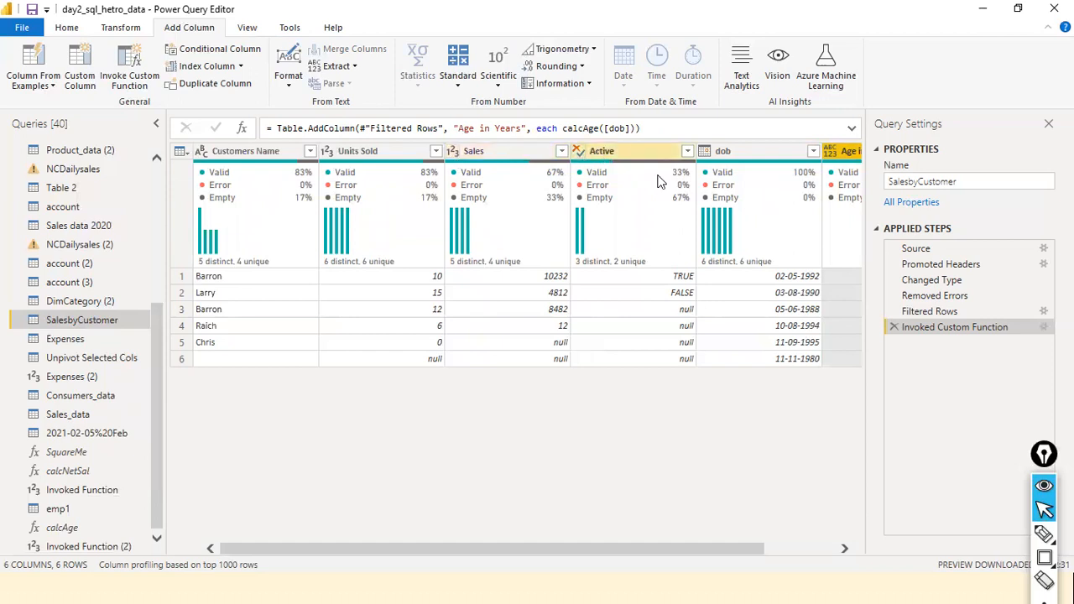
Step: Review the Age in Years column of SalesbyCustomer and the calcAge formula that produces it
mouse_move(659, 182)
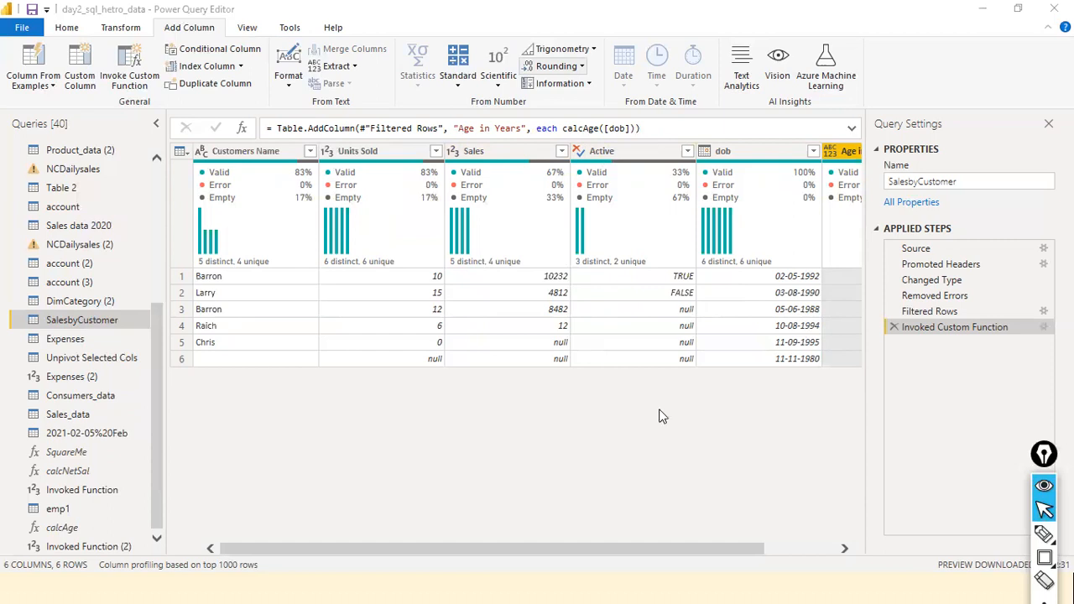
click(766, 546)
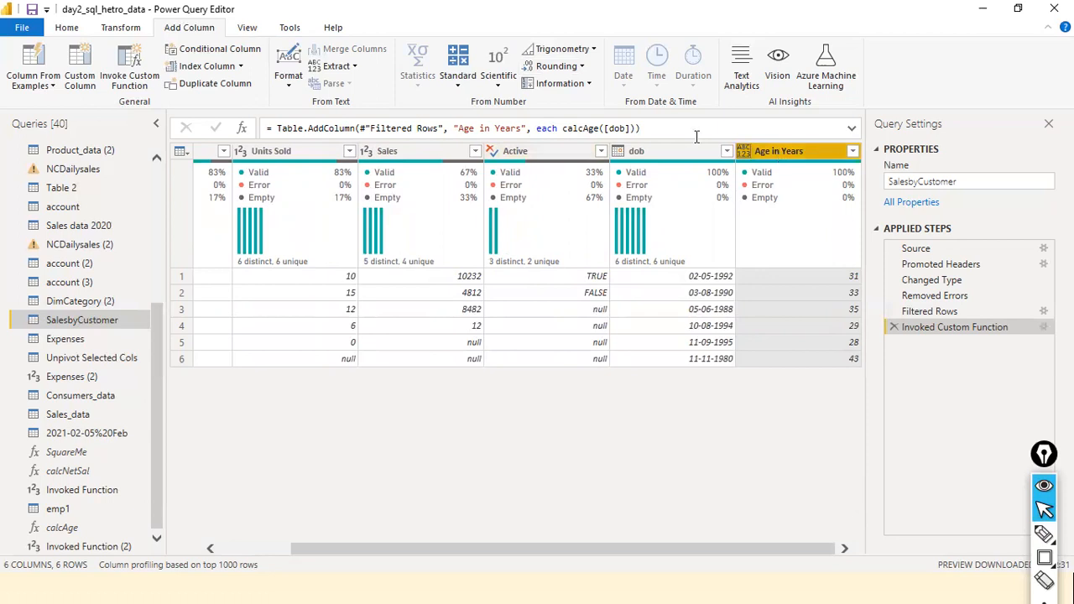
click(671, 131)
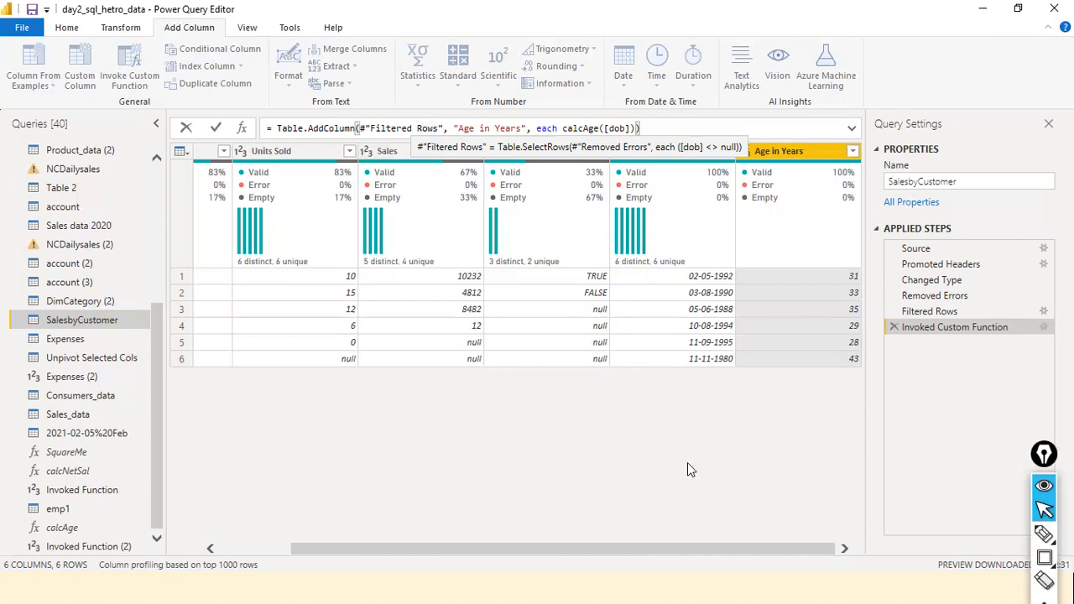
key(alt+Tab)
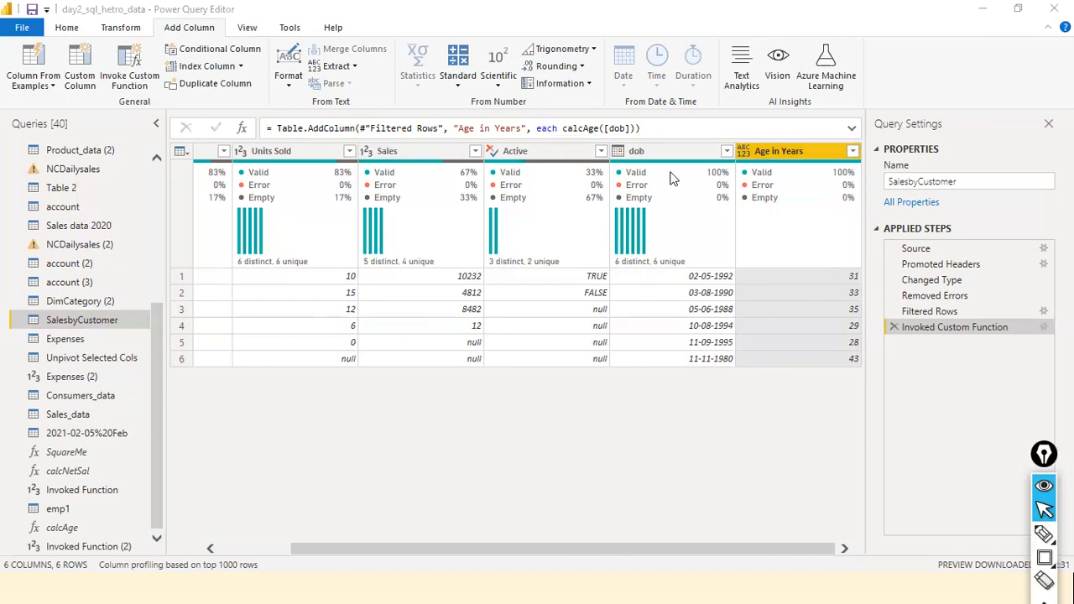
Step: Check the data types available for the Sales column without changing its type
mouse_move(671, 193)
click(421, 159)
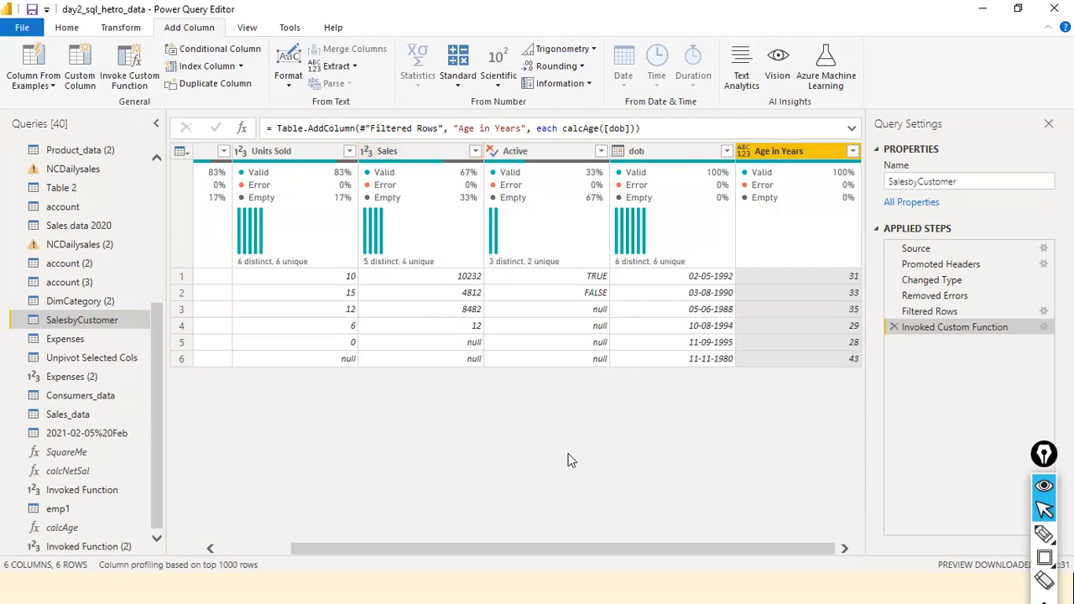
click(370, 153)
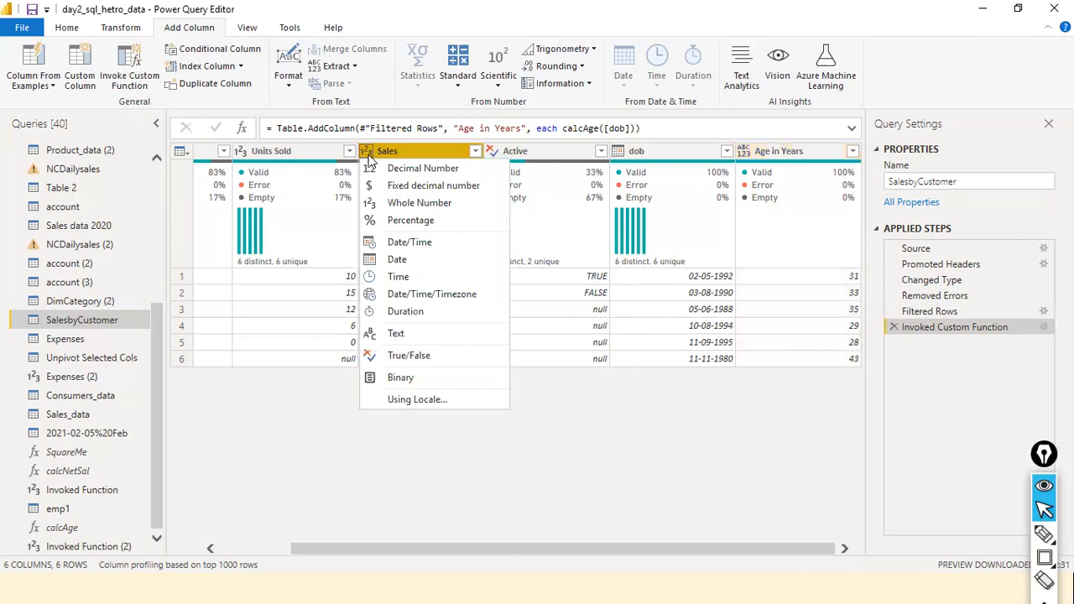
click(636, 424)
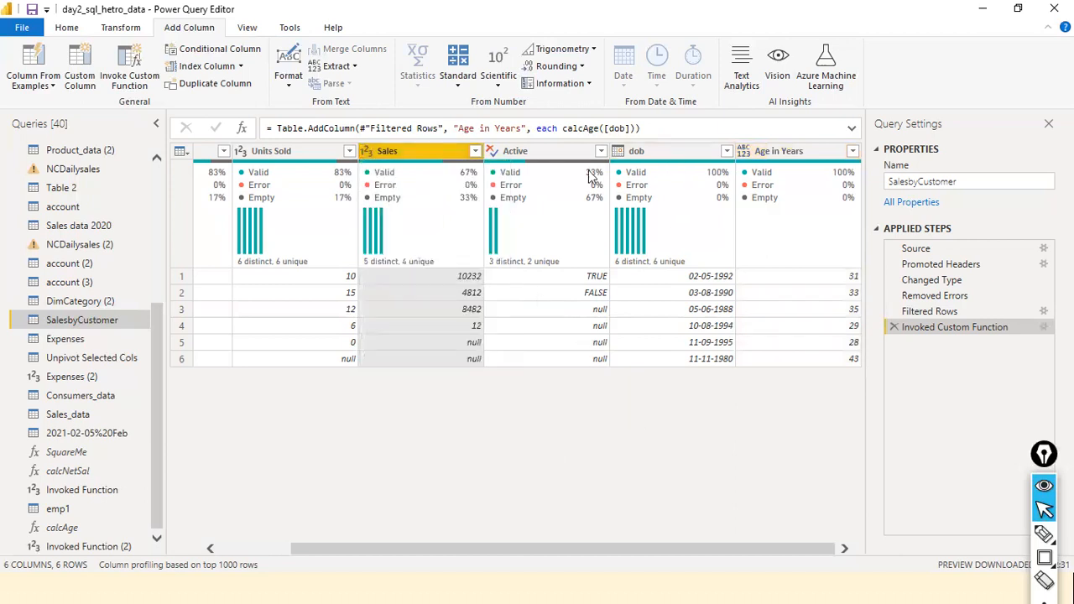
Step: Open the Sales_data query and refresh its outdated preview
mouse_move(687, 160)
click(91, 415)
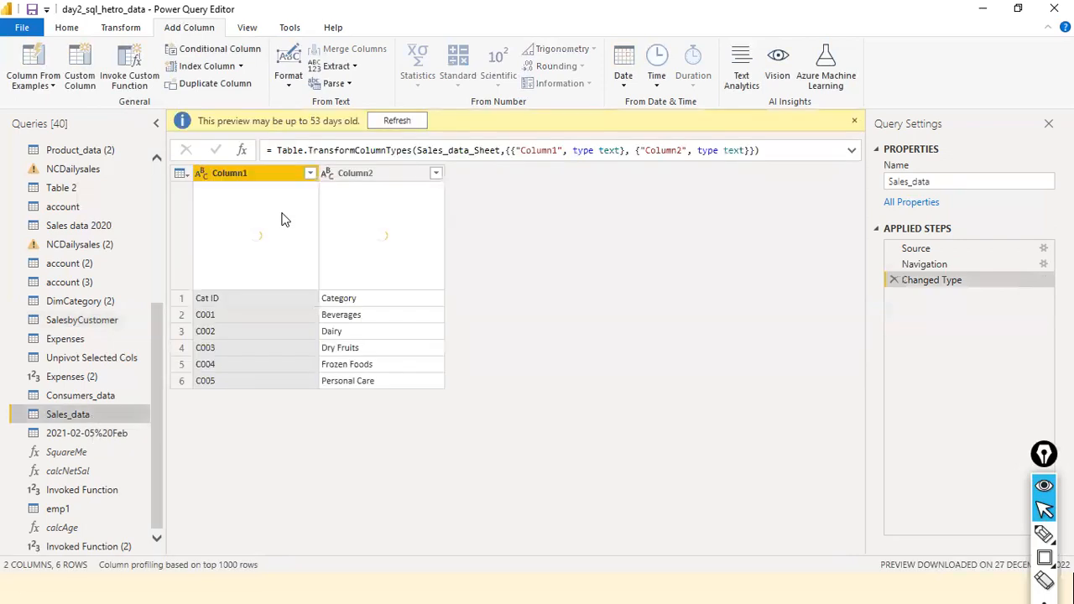
click(399, 121)
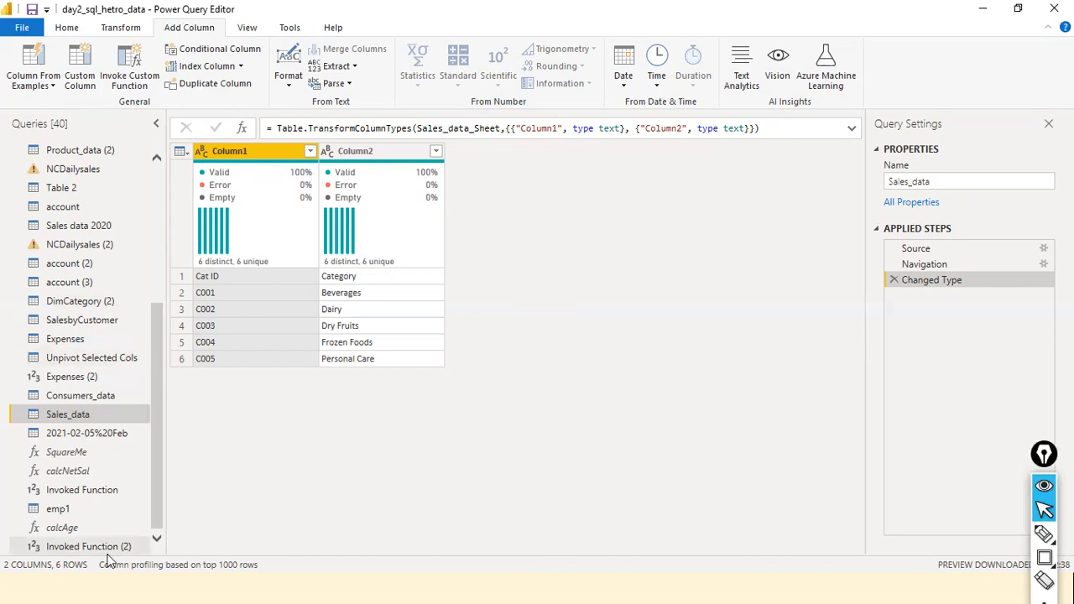
Step: Open the sales_w04 query and examine its columns from Category through Sales, Quantity, Discount, Profit and Shipping_Cost to Return
scroll(107, 307, up, 5)
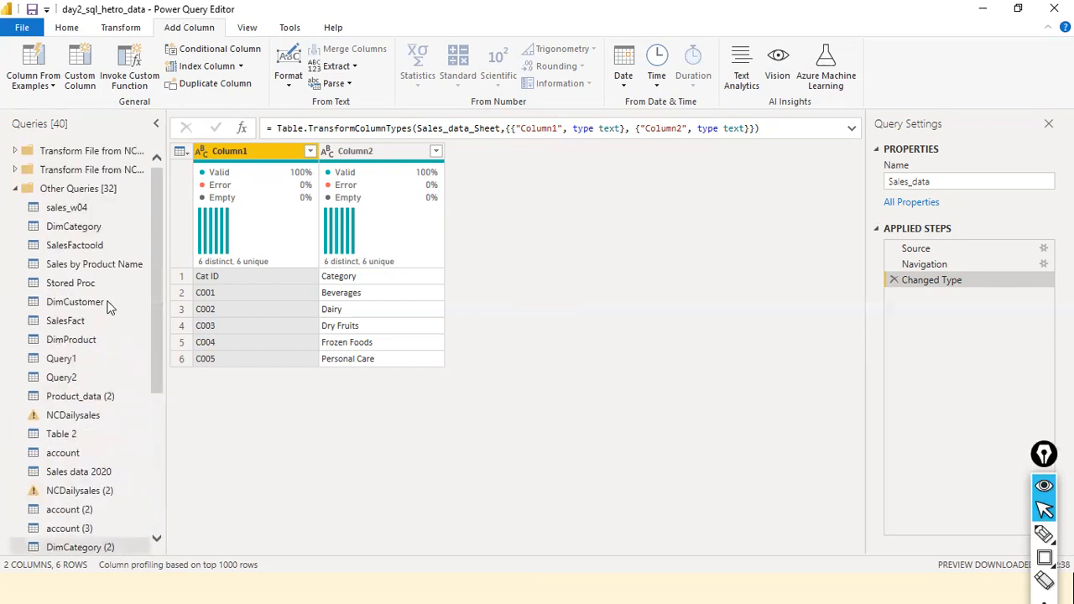
click(71, 208)
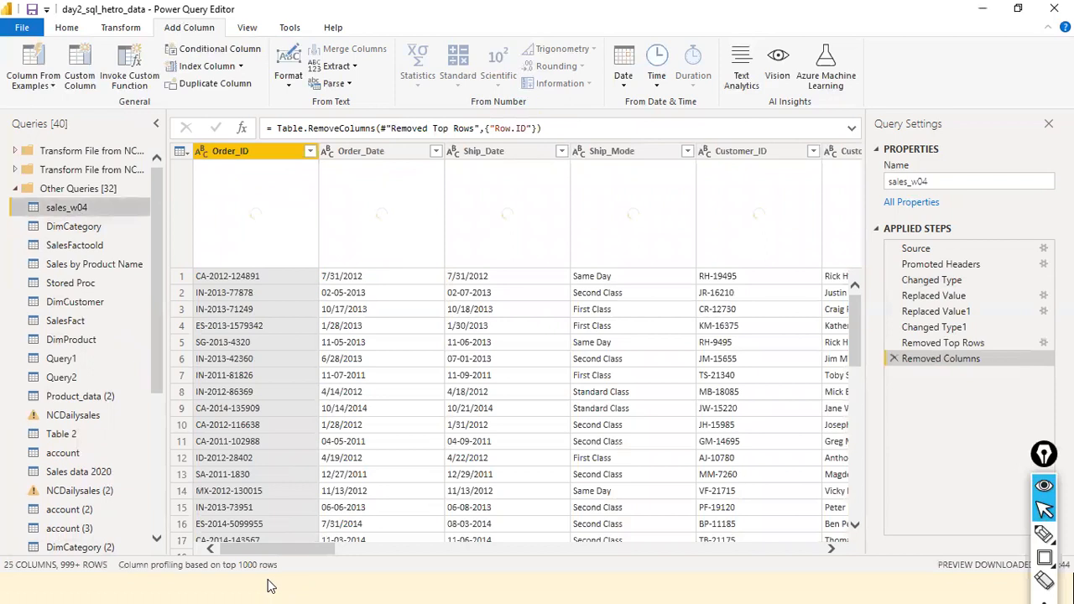
drag(299, 548, 530, 547)
click(642, 541)
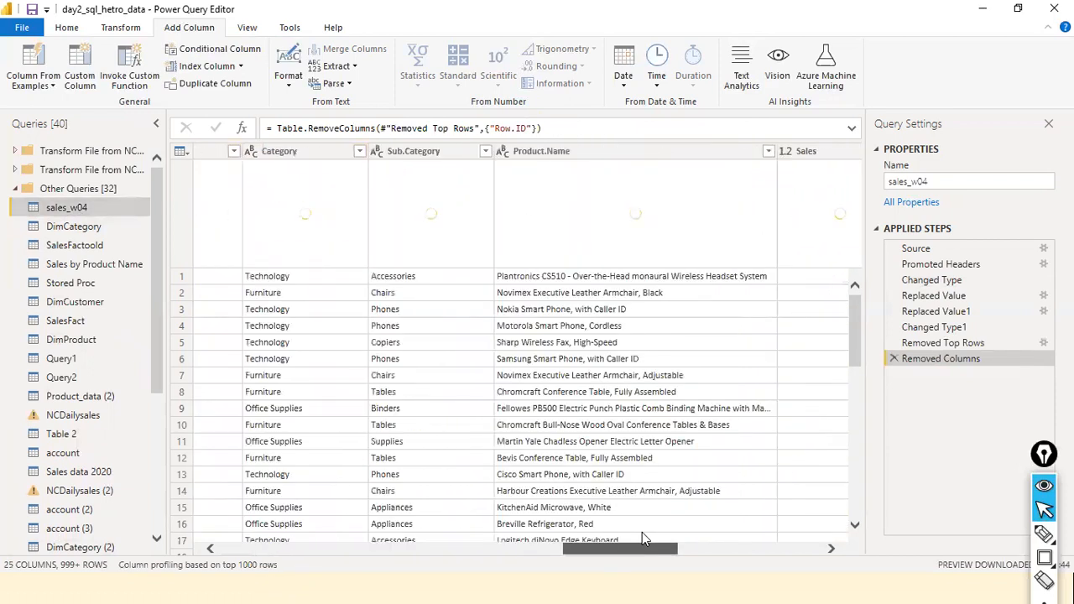
drag(641, 533, 719, 531)
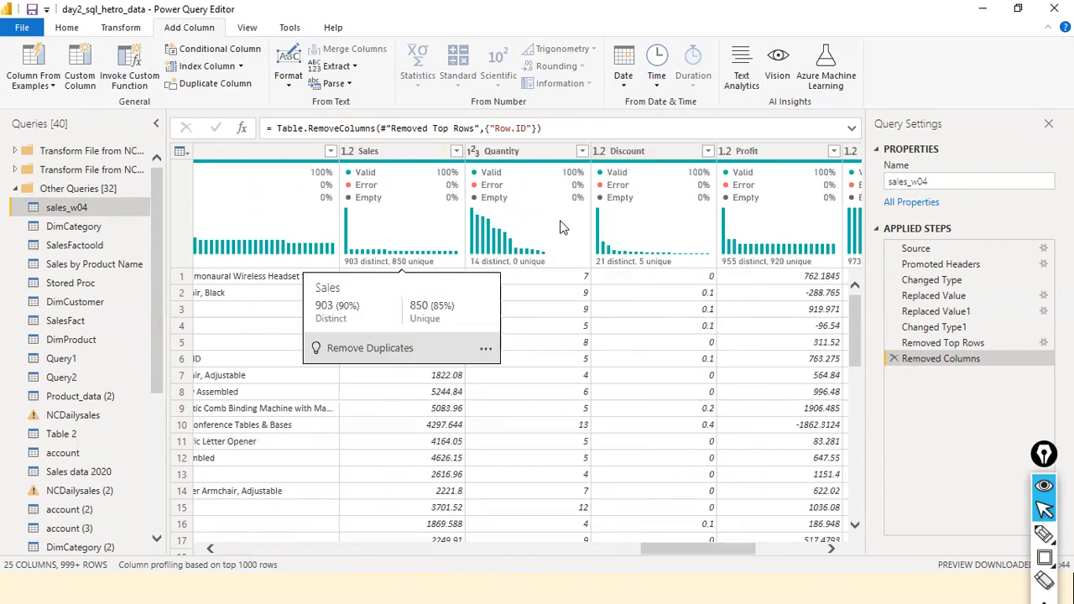
mouse_move(663, 169)
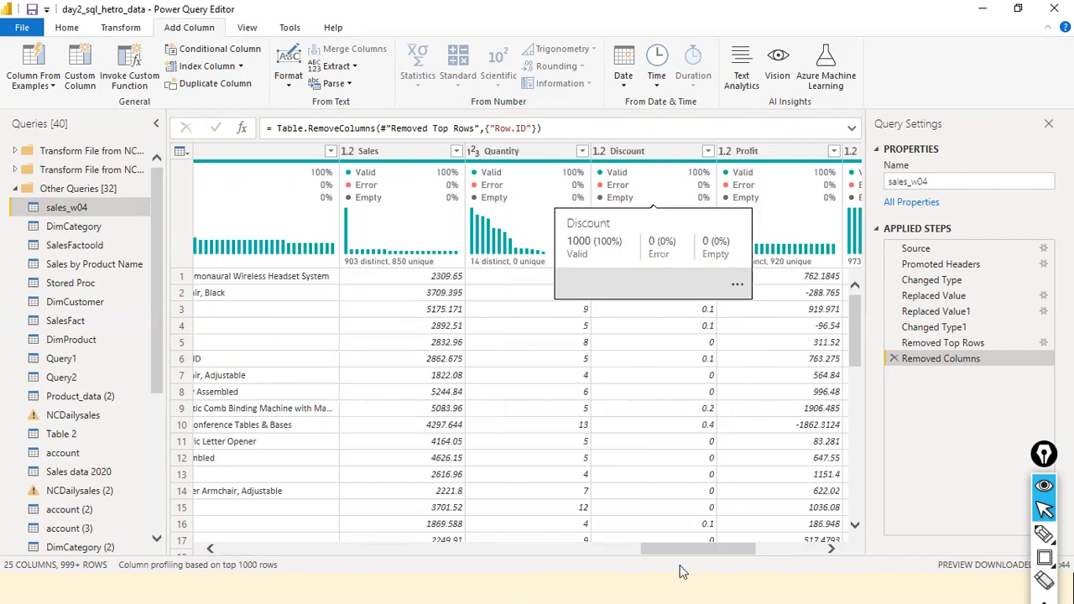
drag(681, 552, 811, 546)
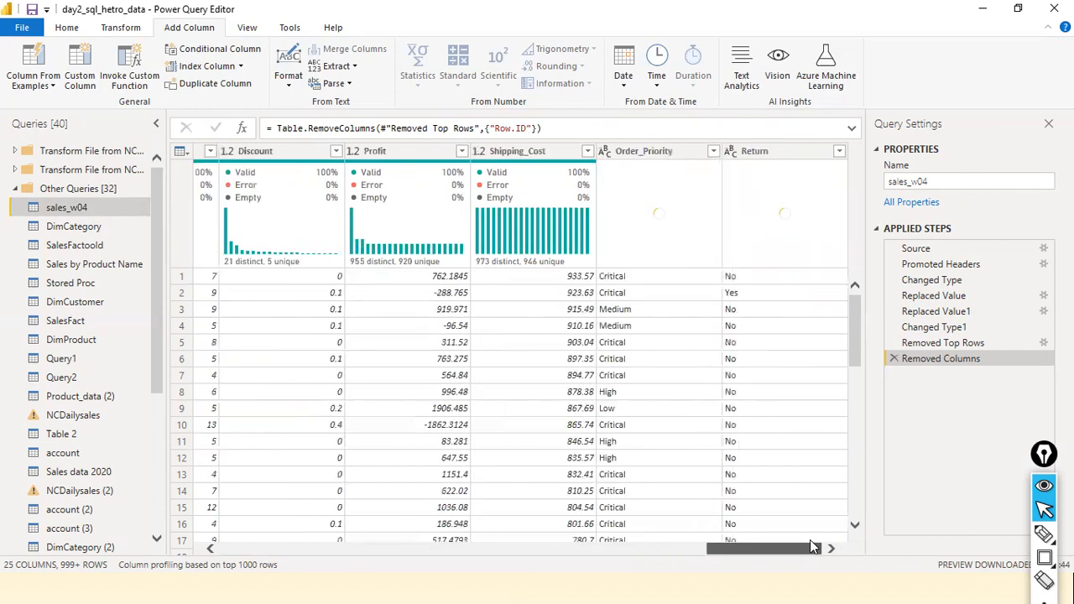
drag(745, 547, 942, 29)
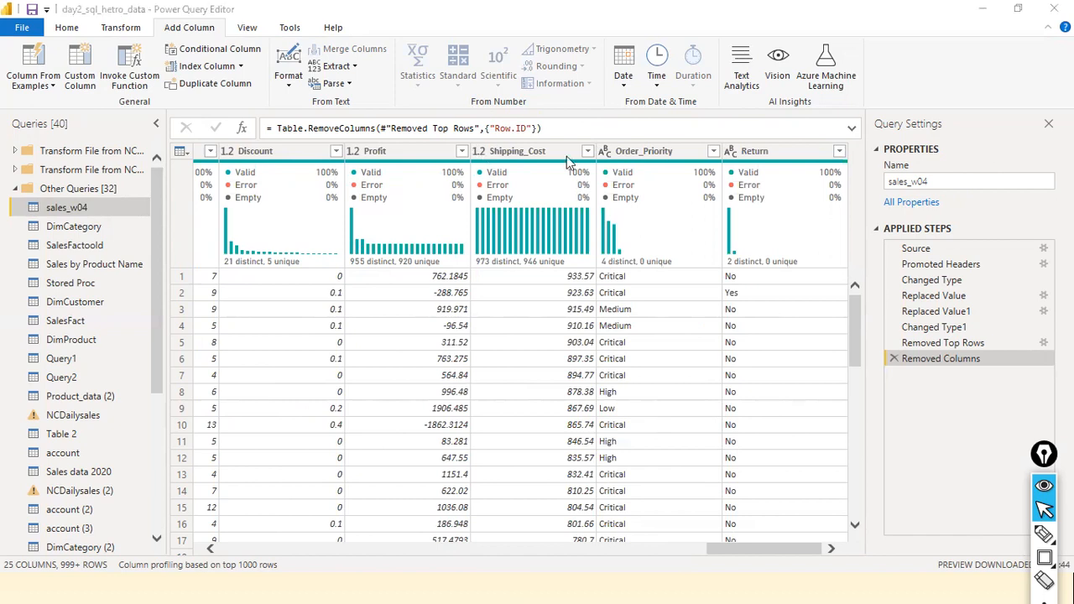
drag(742, 548, 823, 516)
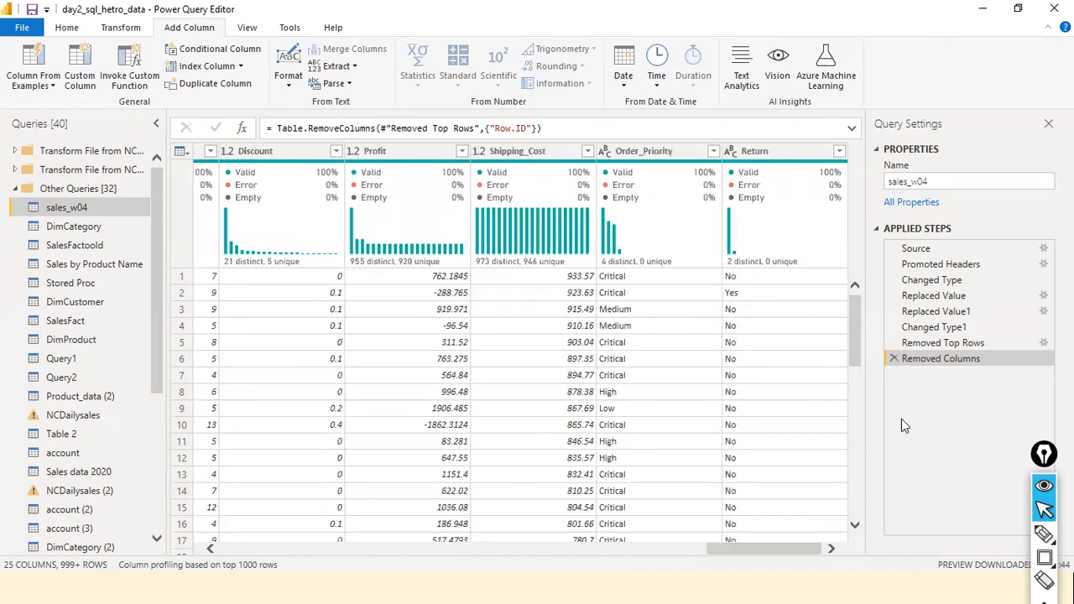